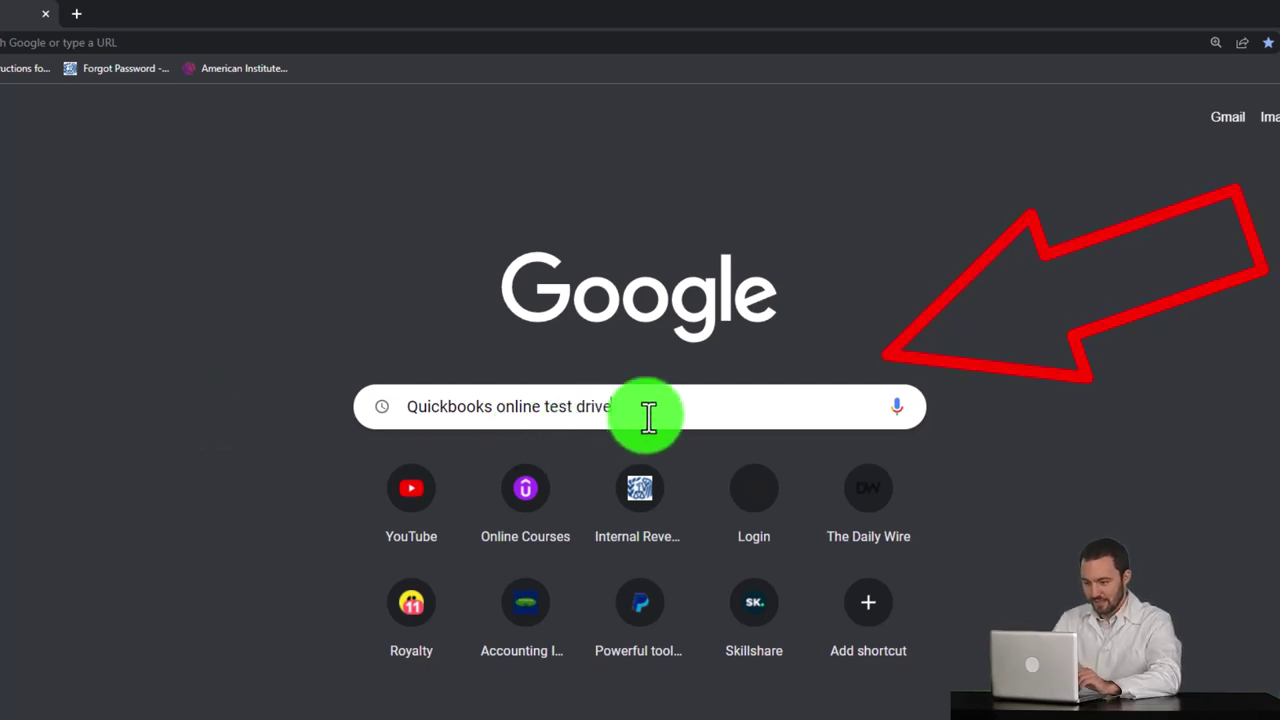
- Search for "Quickbooks online test drive" and open the United States test drive link from the Test drive QuickBooks Online article
key("Return")
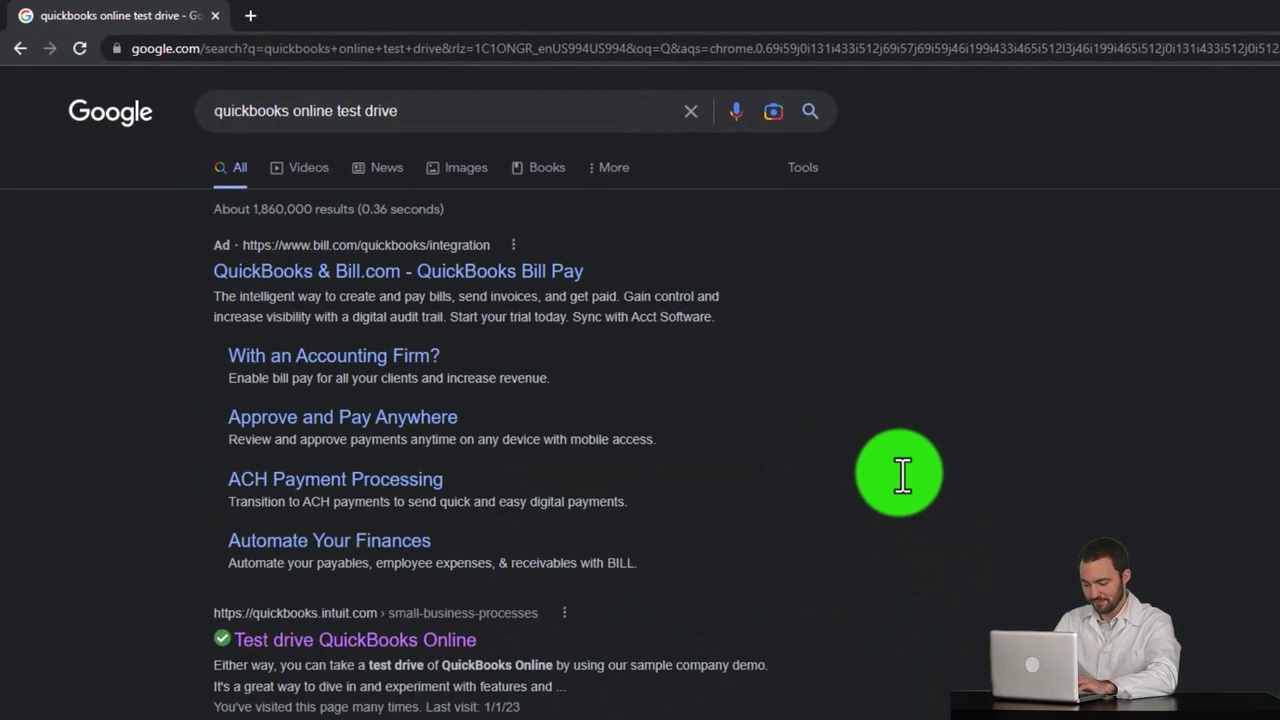
scroll(880, 465, "down", 3)
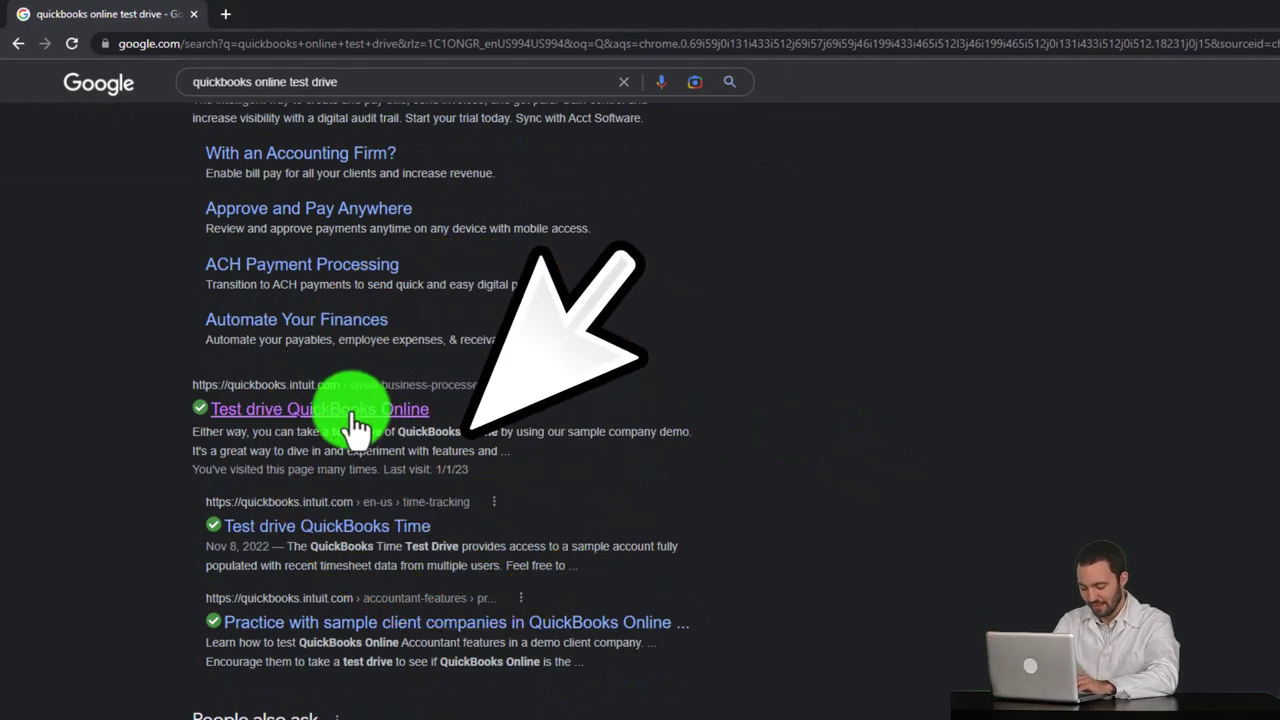
left_click(355, 428)
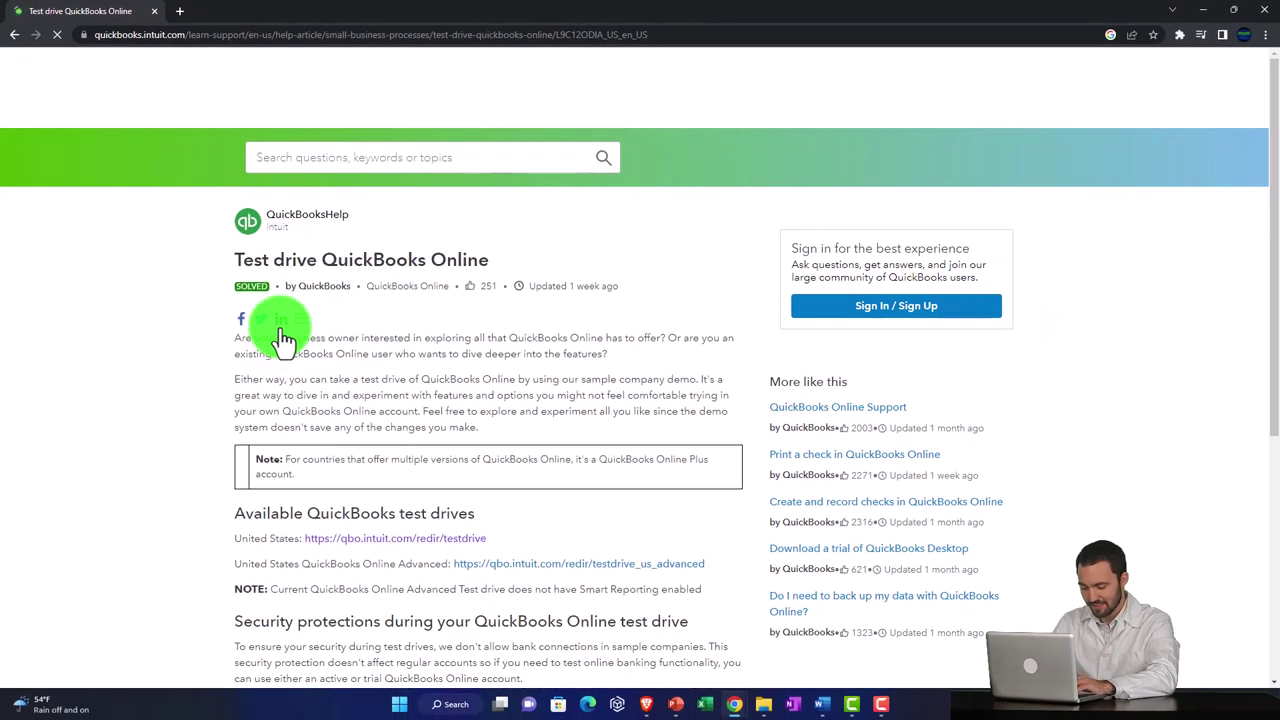
scroll(180, 382, "down", 2)
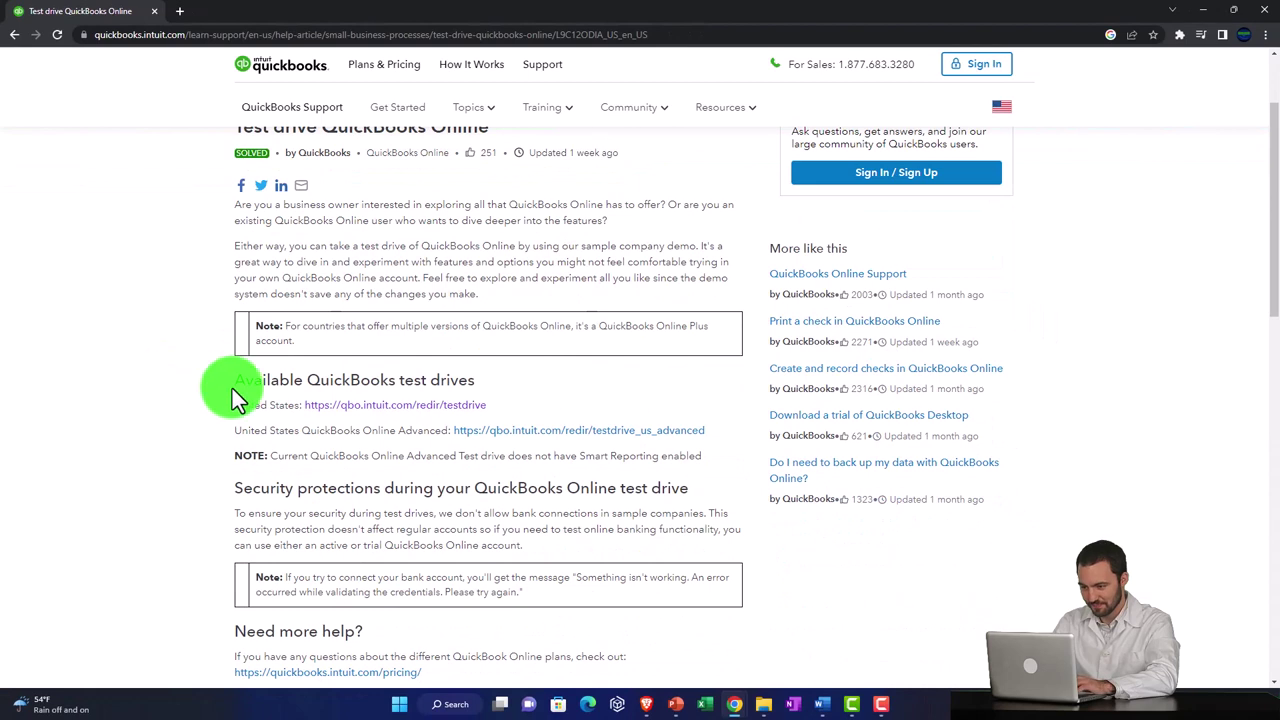
left_click(352, 412)
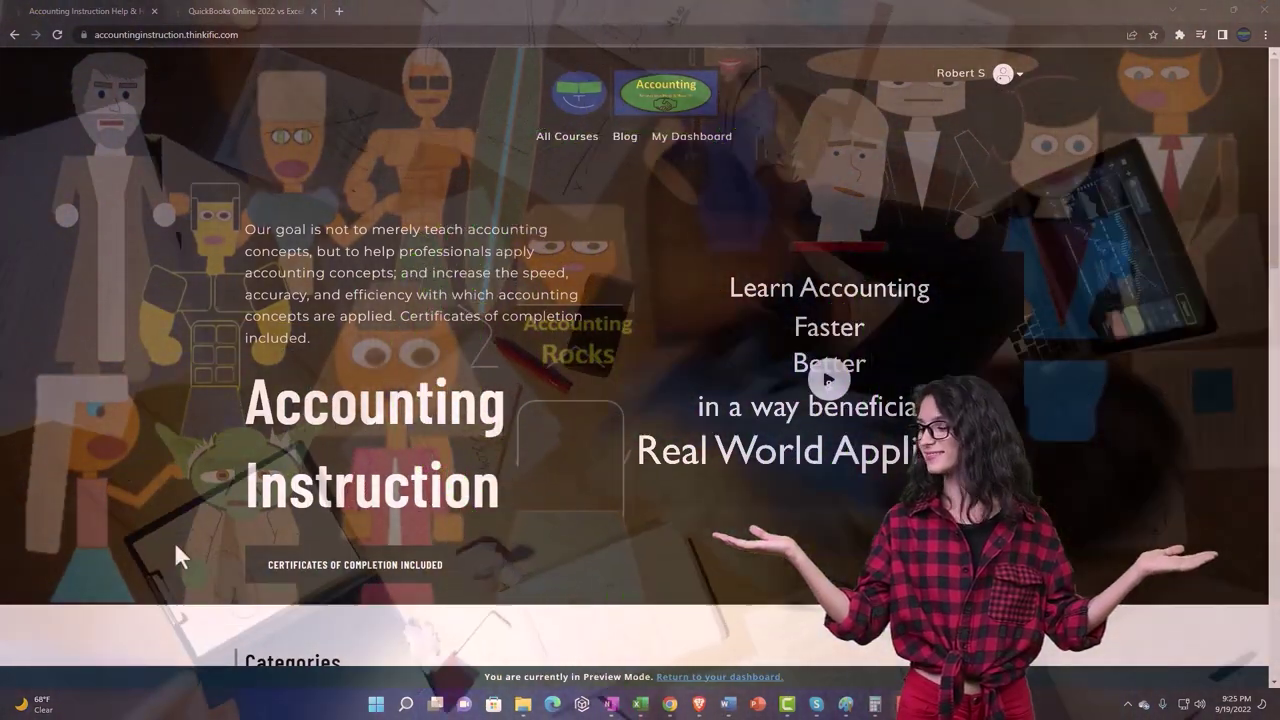
- Look through the course categories on the Accounting Instruction site and the lesson sections of the QuickBooks Online 2022 course
scroll(176, 549, "down", 7)
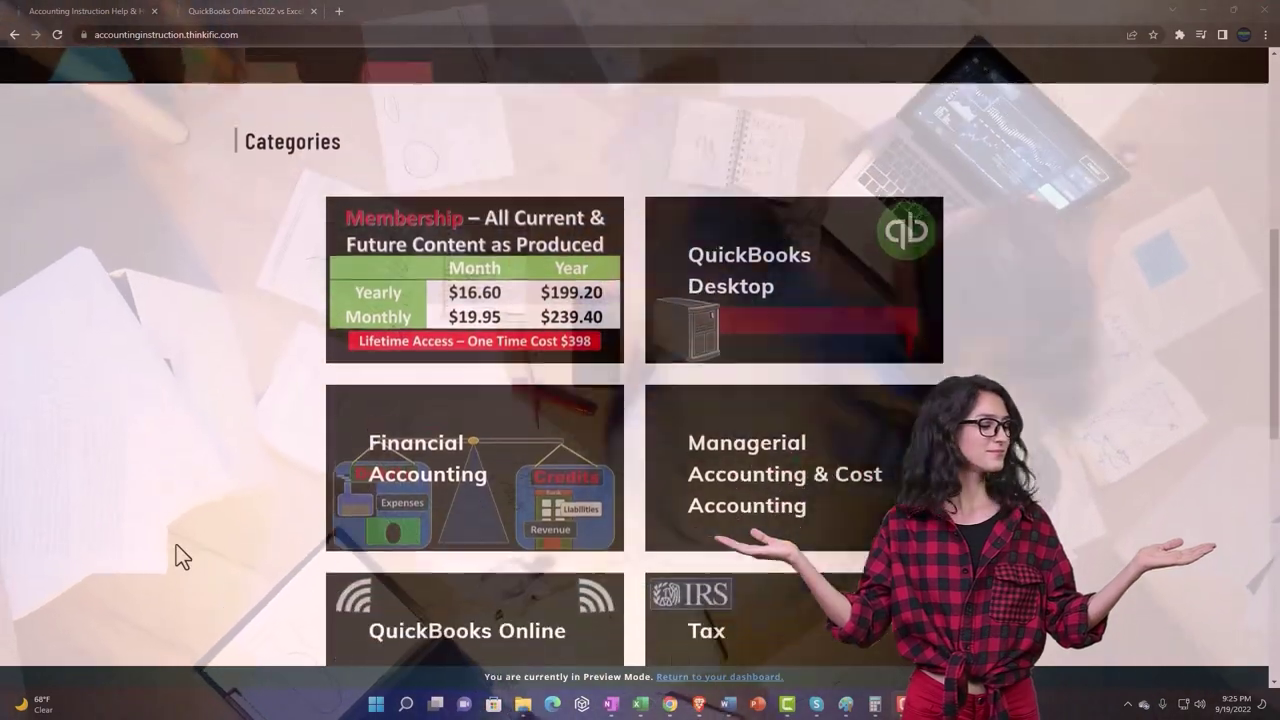
scroll(176, 546, "down", 5)
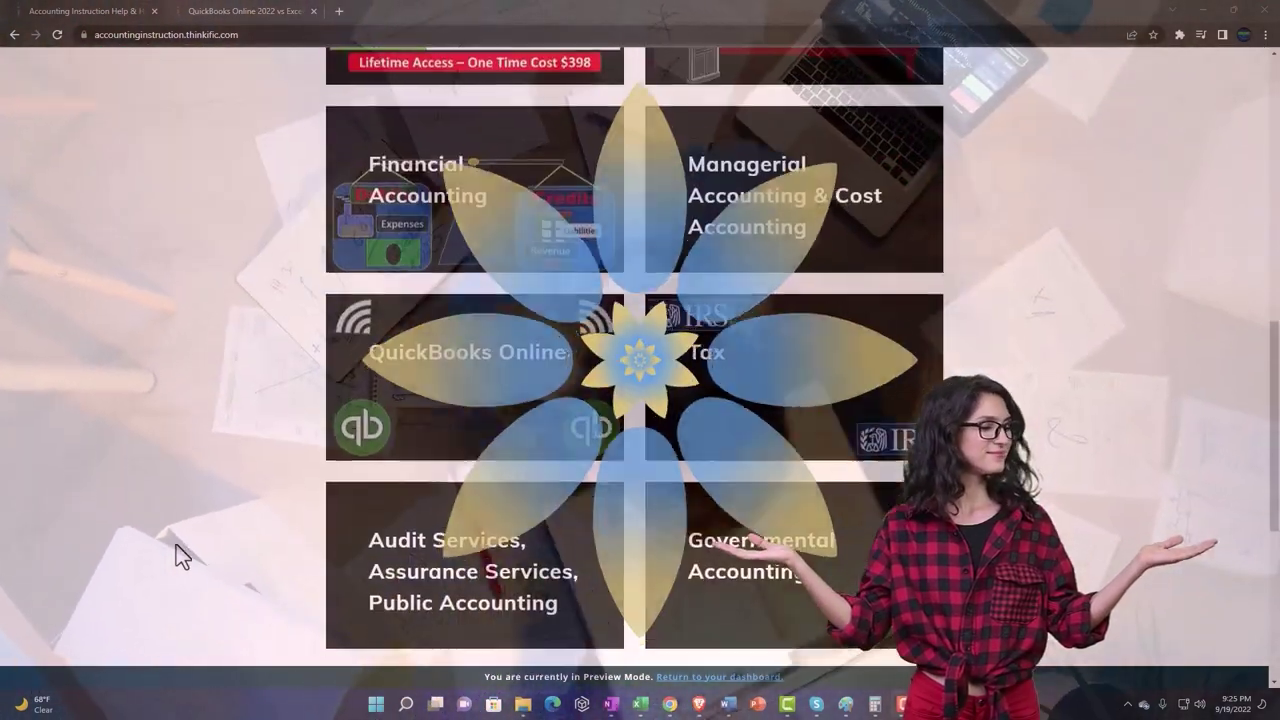
scroll(176, 546, "down", 1)
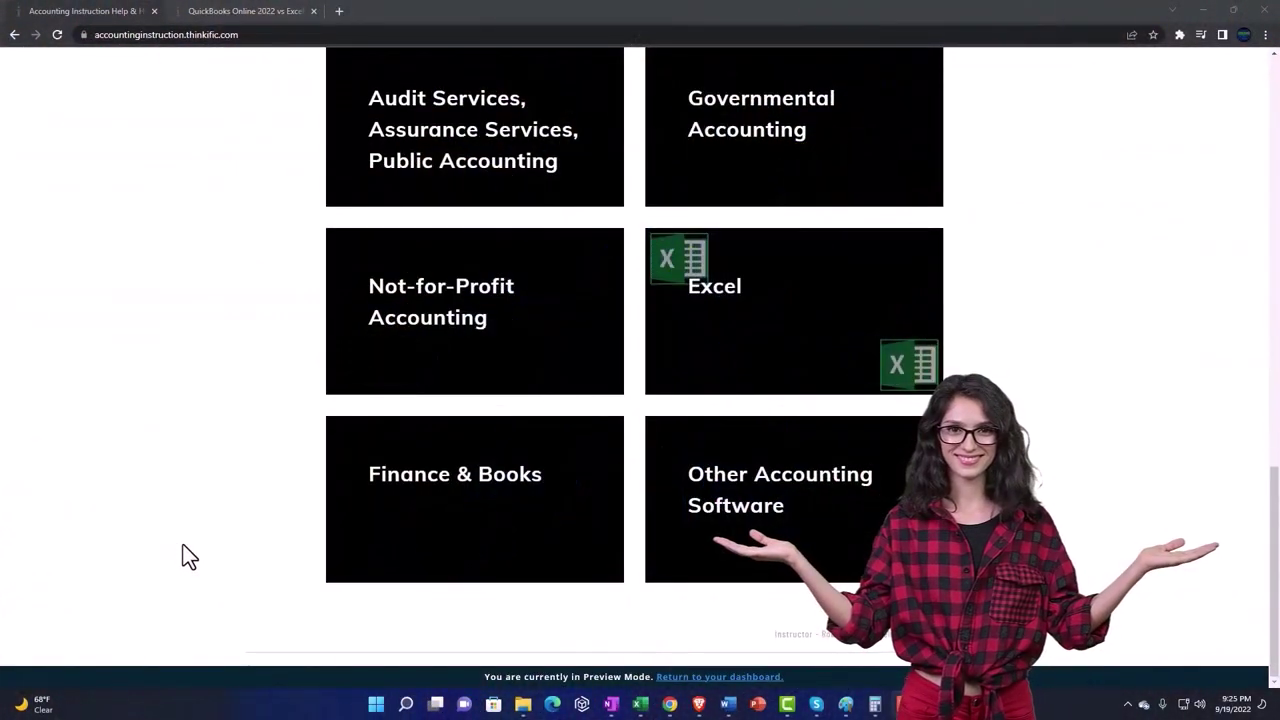
left_click(228, 11)
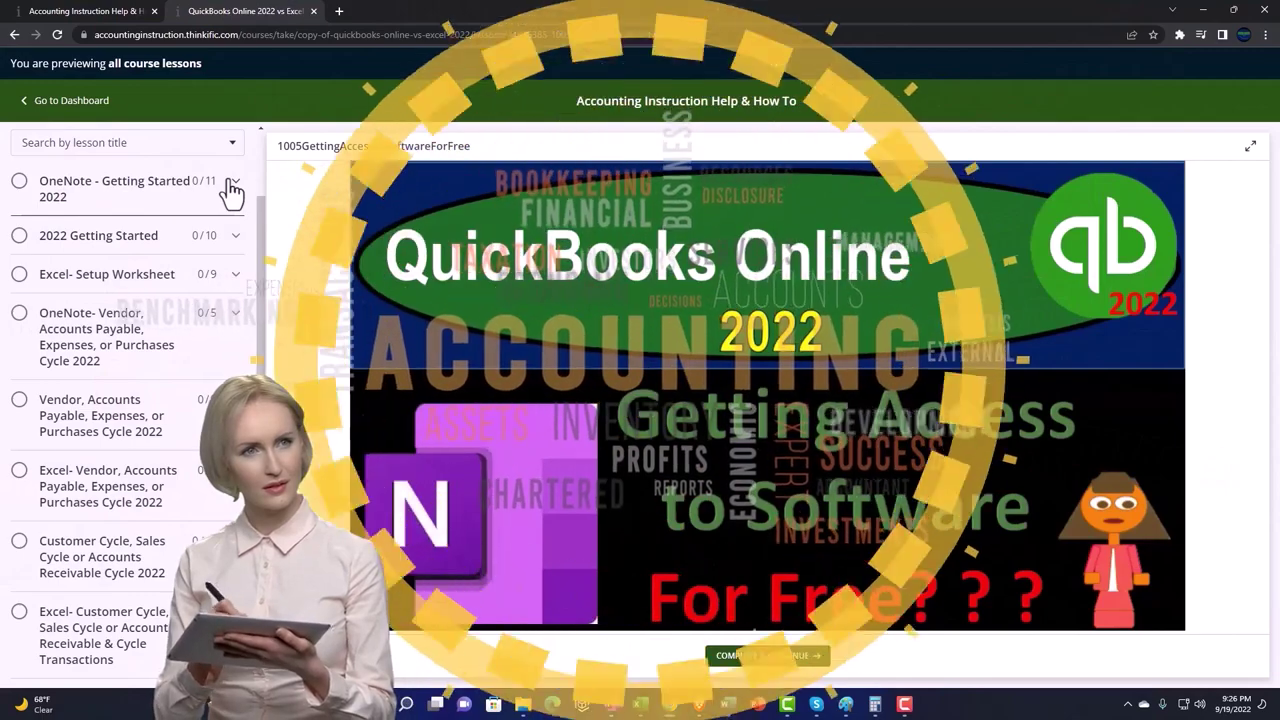
left_click(232, 186)
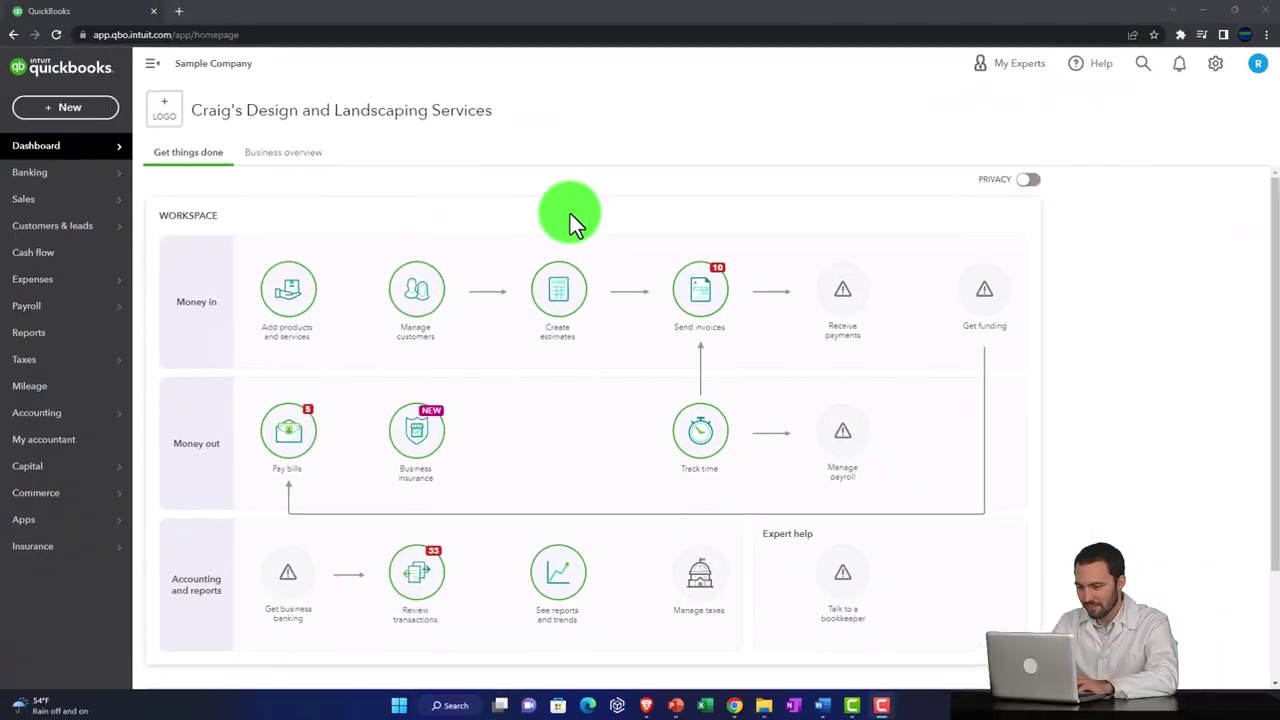
- Enlarge the sample company page to 125% and check in the settings whether Accountant or Business view is in use
key("ctrl+plus")
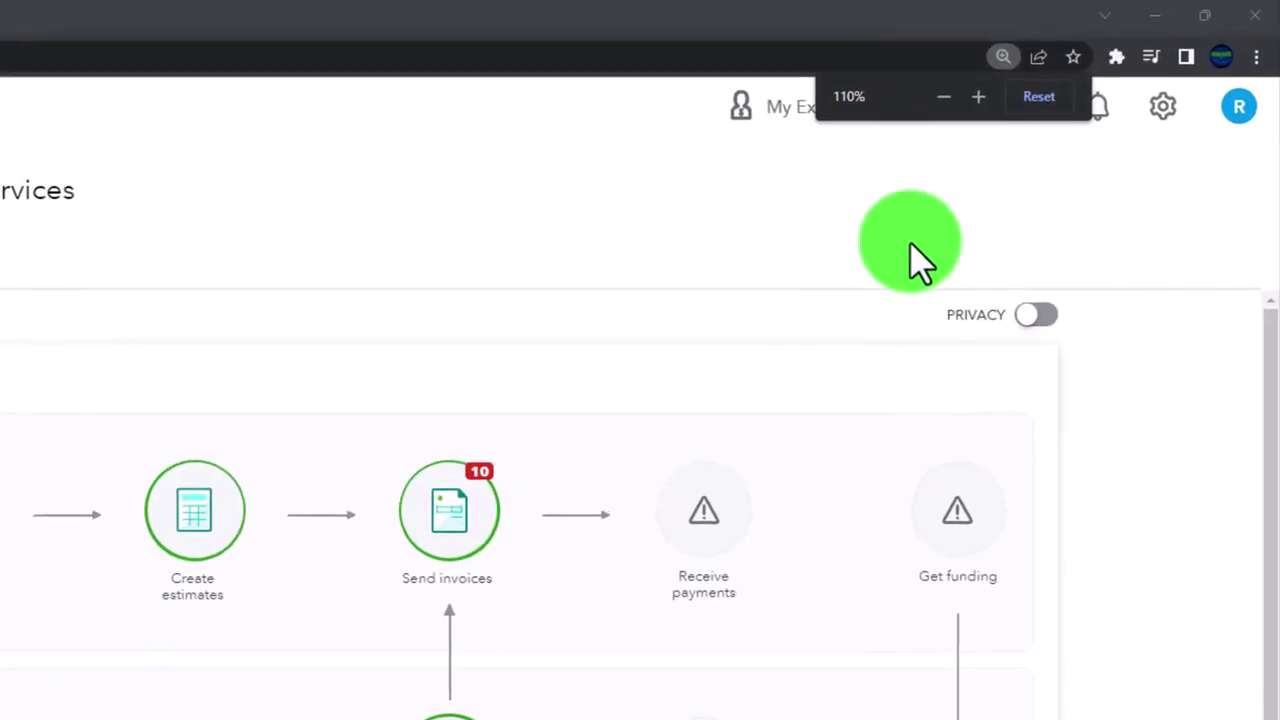
key("ctrl+plus")
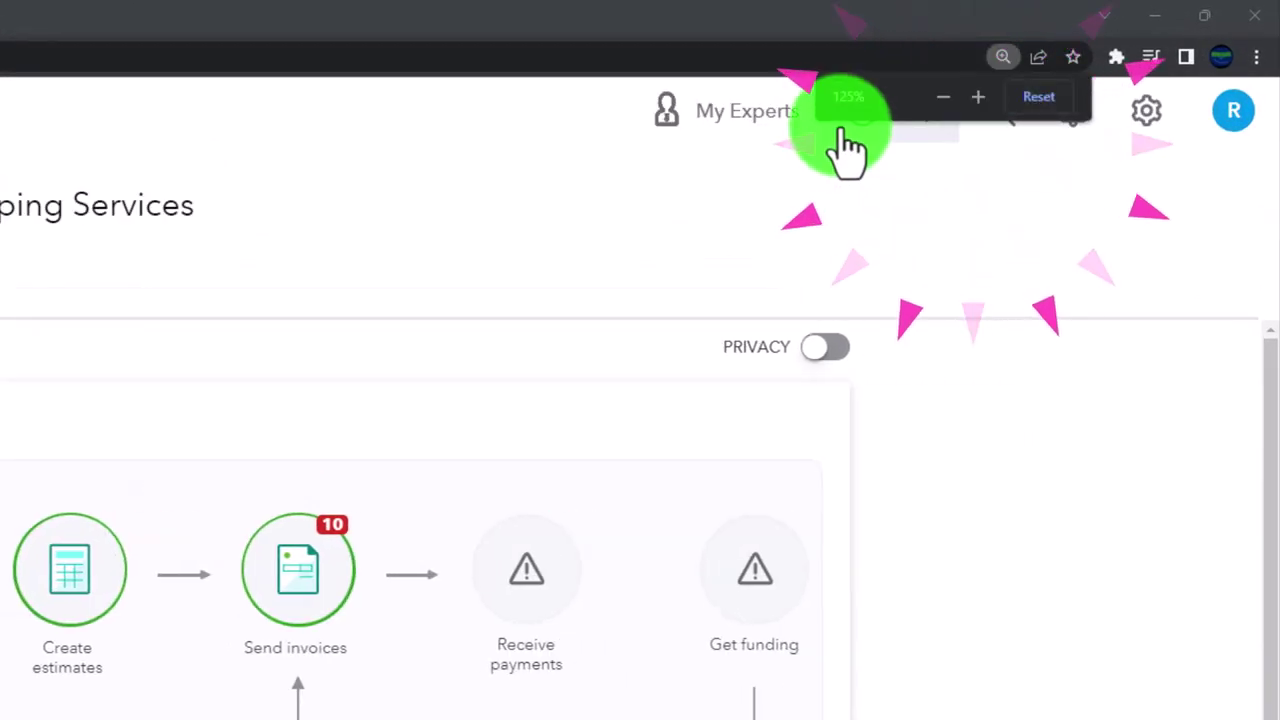
left_click(1145, 115)
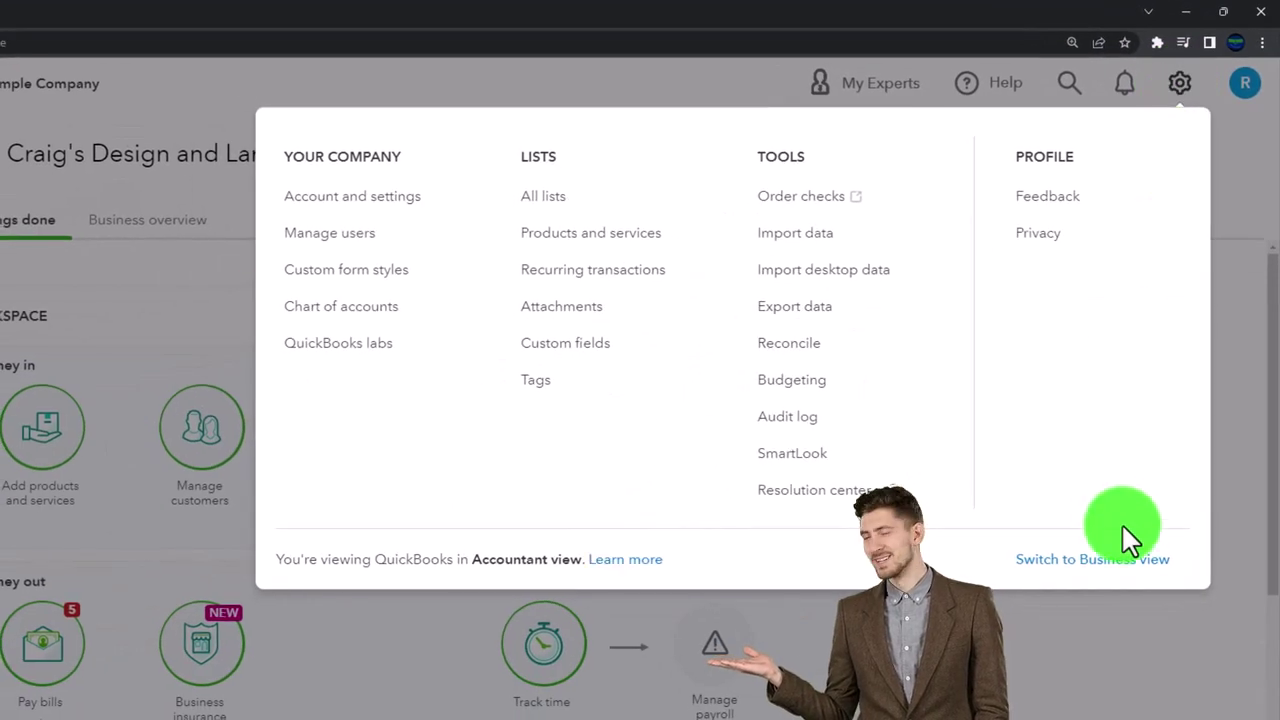
left_click(1152, 579)
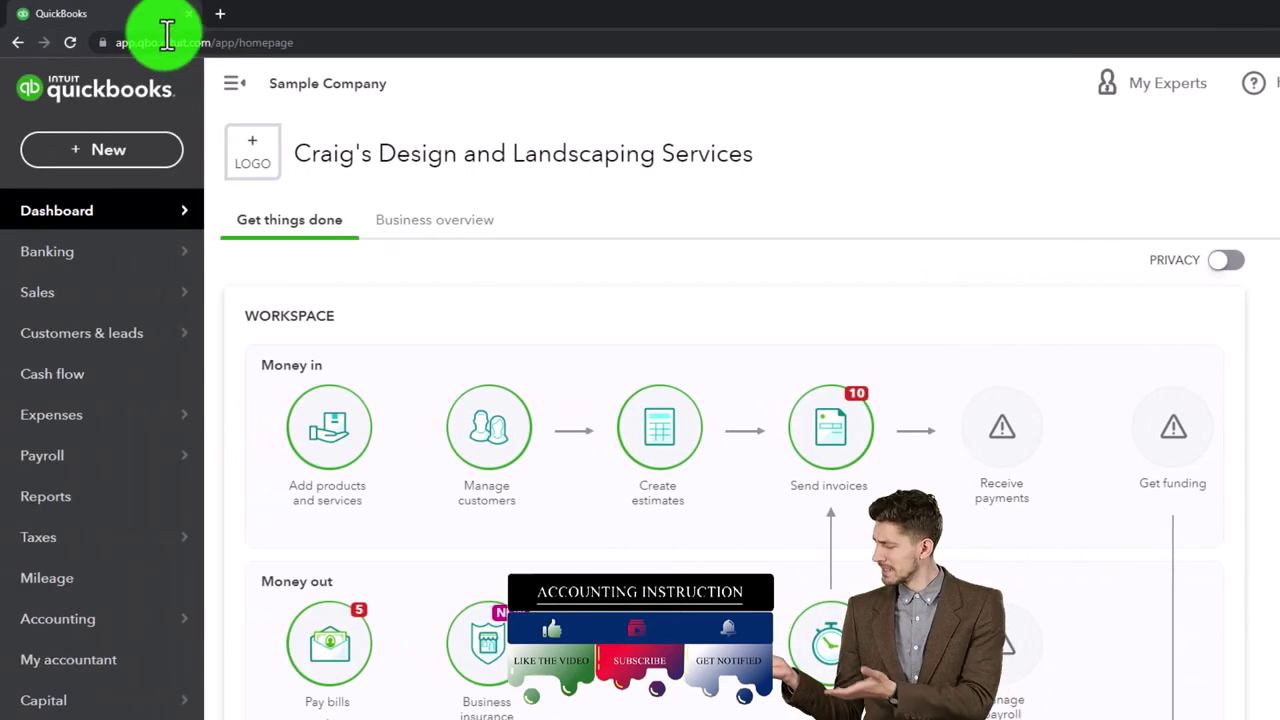
- Duplicate the QuickBooks browser tab twice so the sample company is open in three tabs
right_click(150, 26)
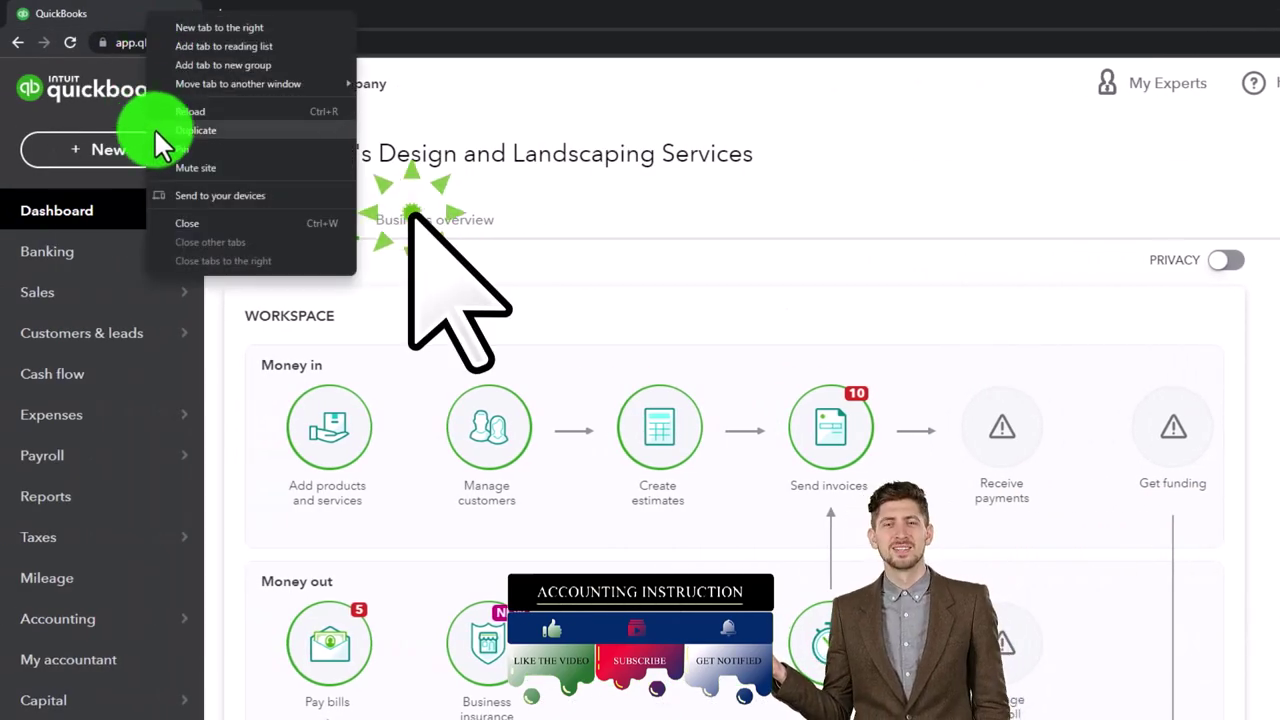
left_click(230, 131)
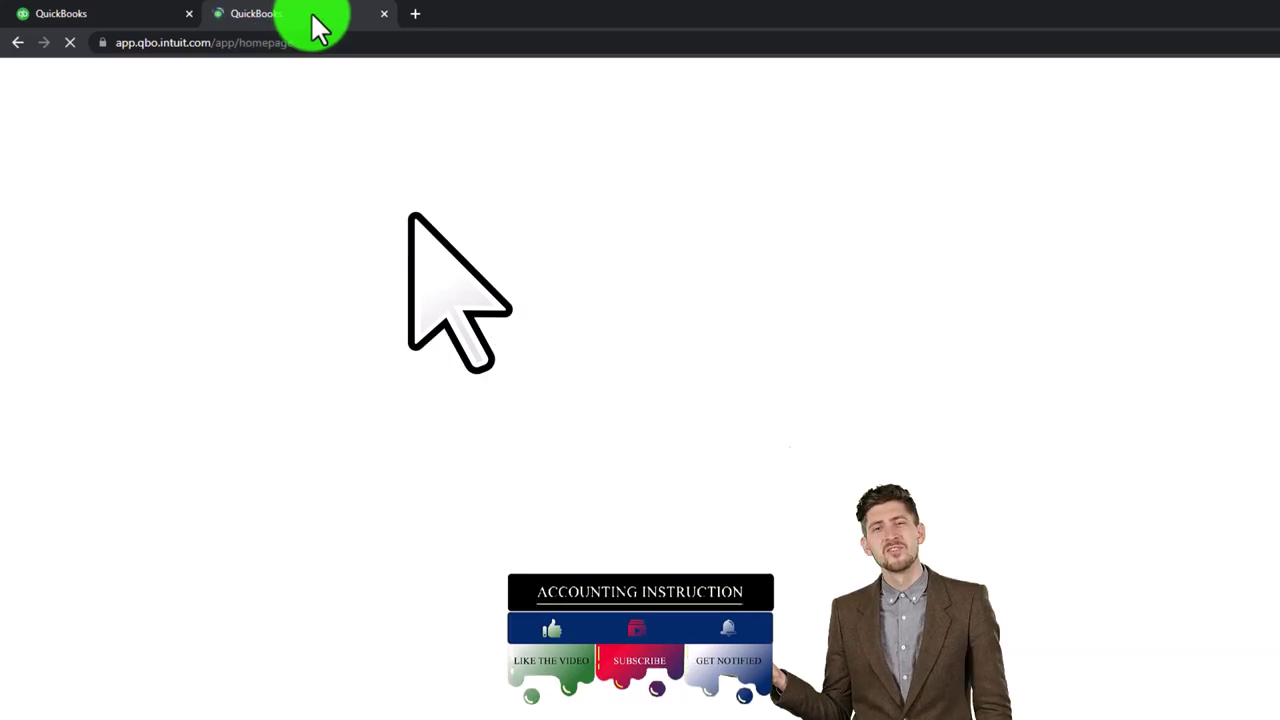
right_click(312, 28)
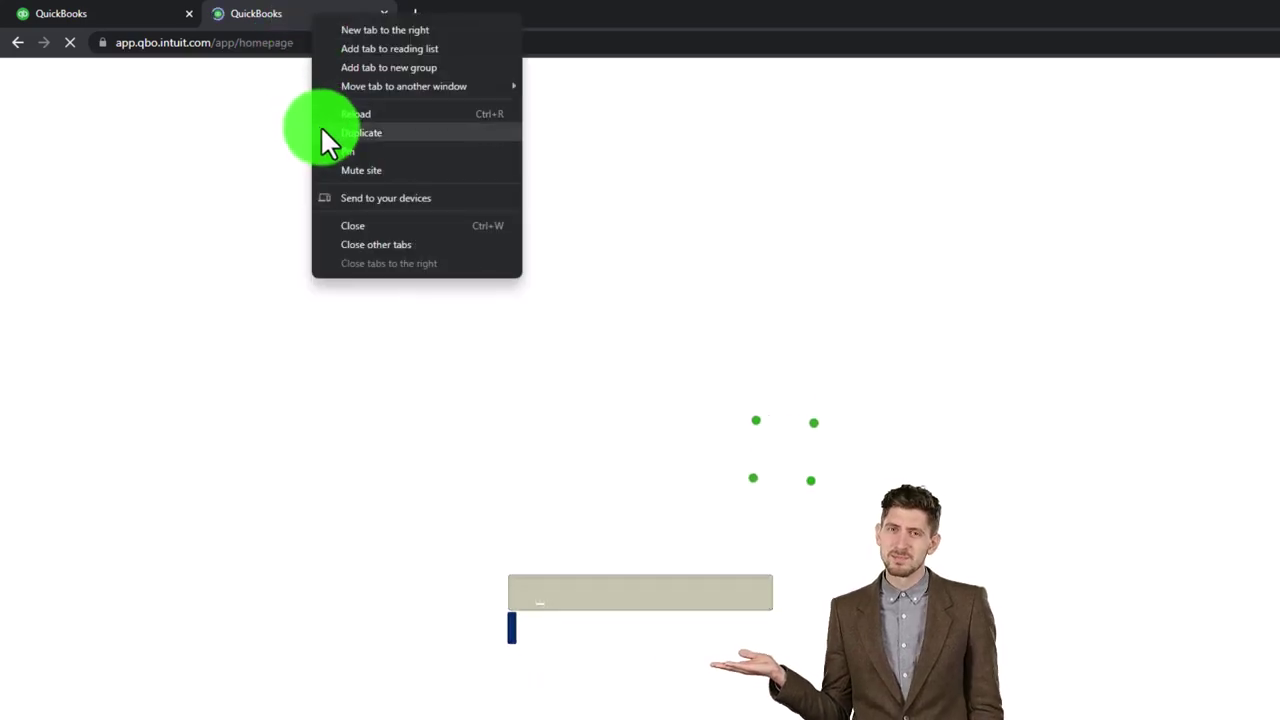
left_click(413, 133)
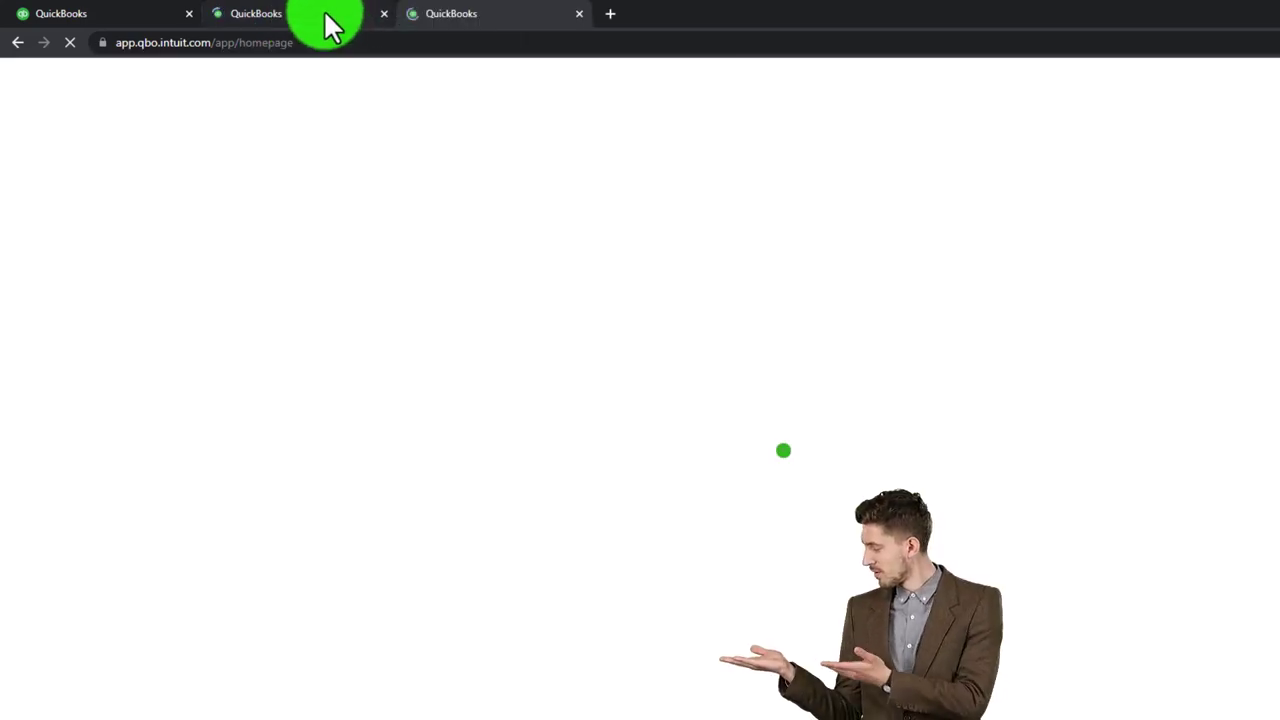
- Open the favorite Balance Sheet report in the second QuickBooks tab
left_click(330, 25)
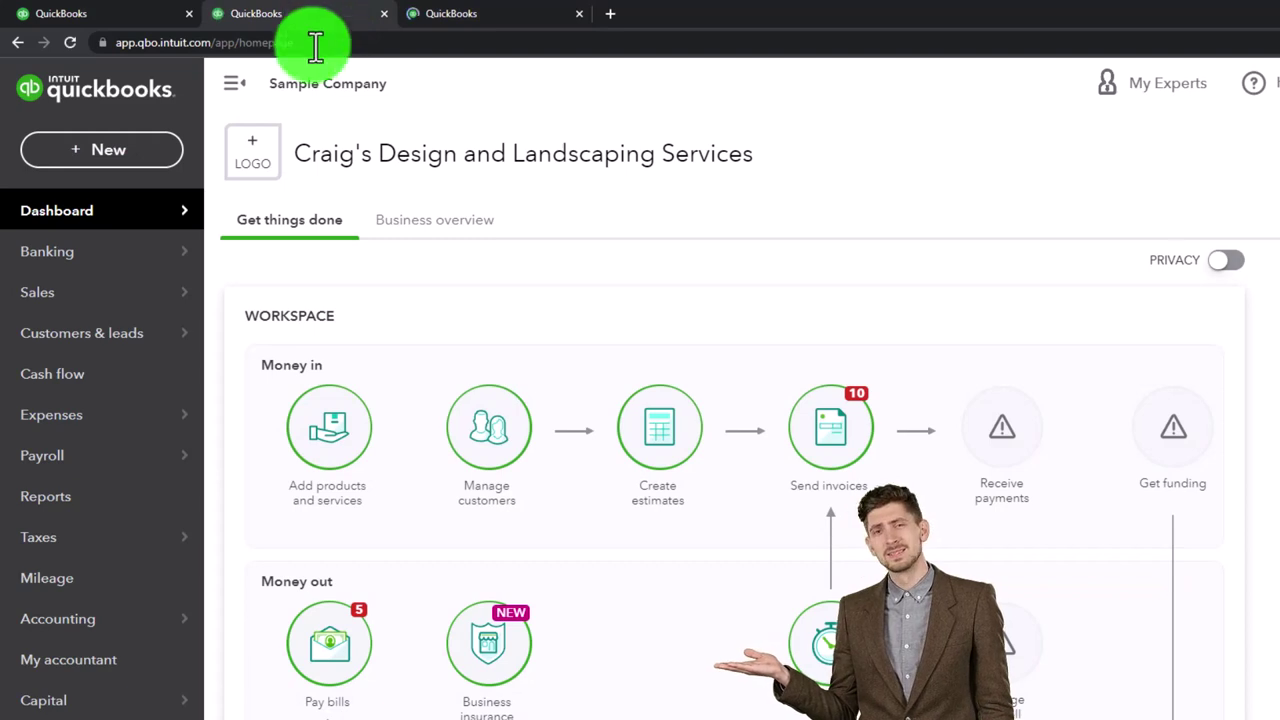
left_click(100, 505)
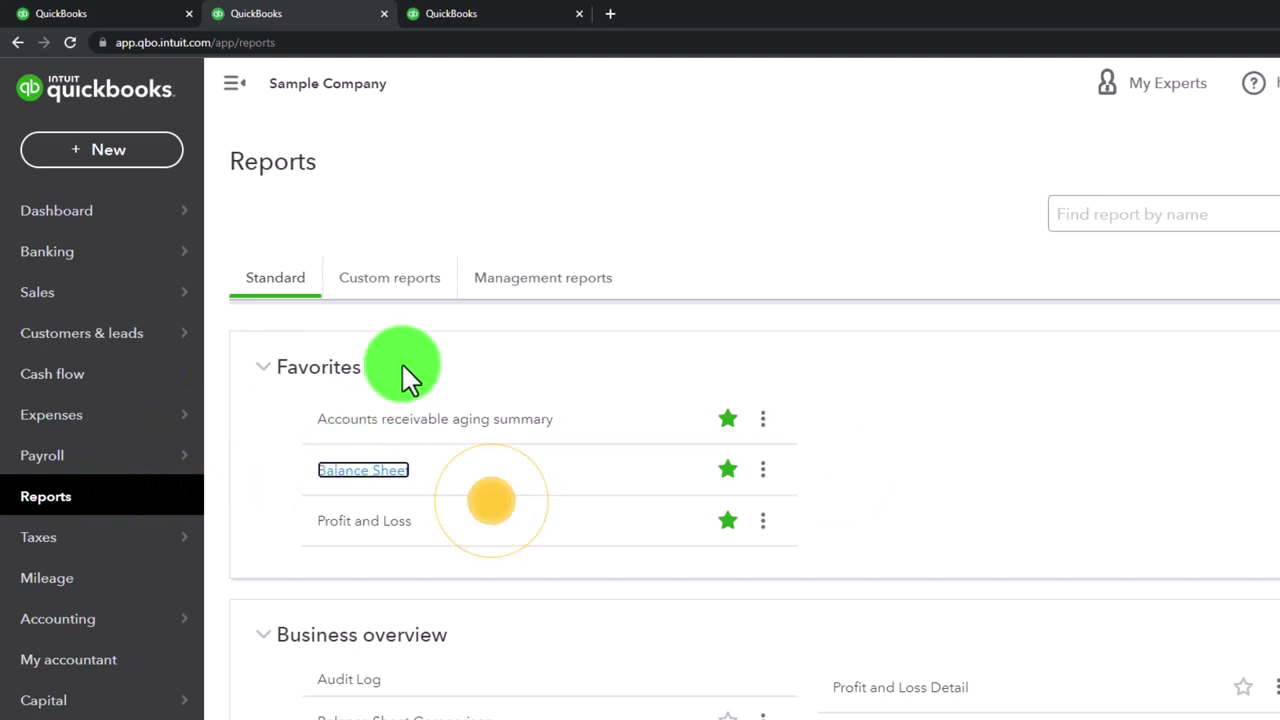
left_click(360, 469)
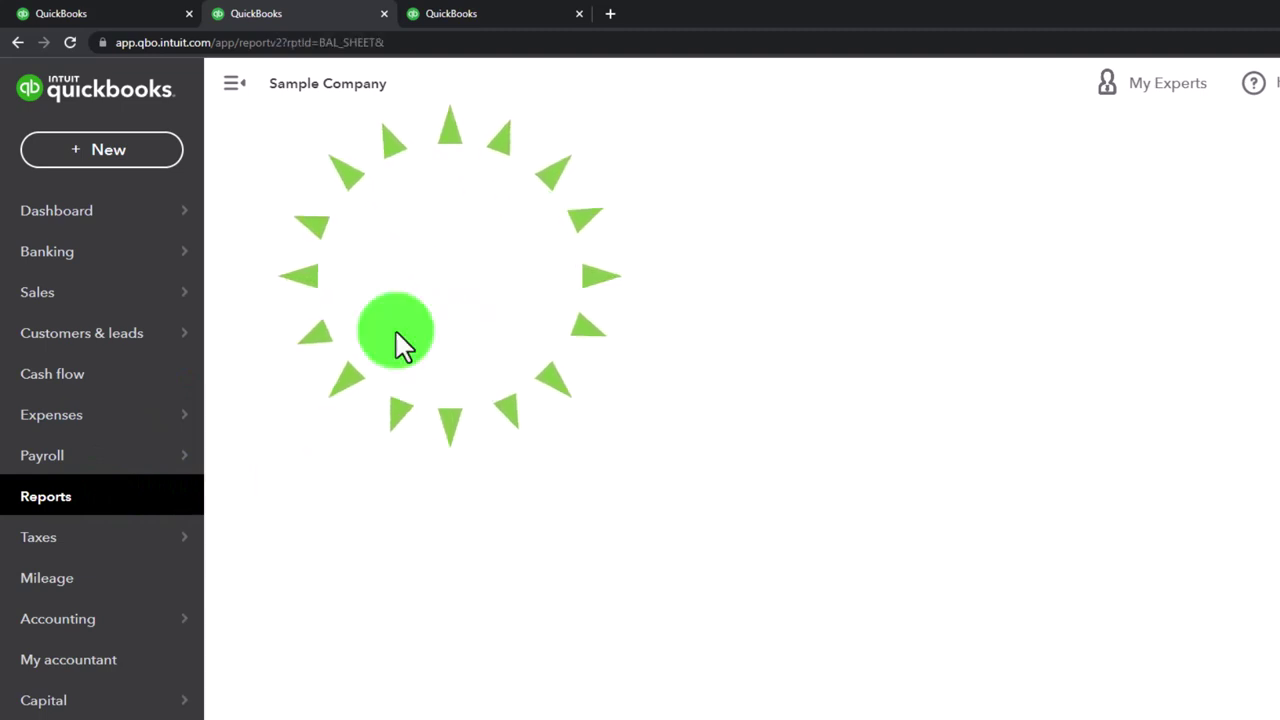
- Open the favorite Profit and Loss report in the third QuickBooks tab
left_click(483, 27)
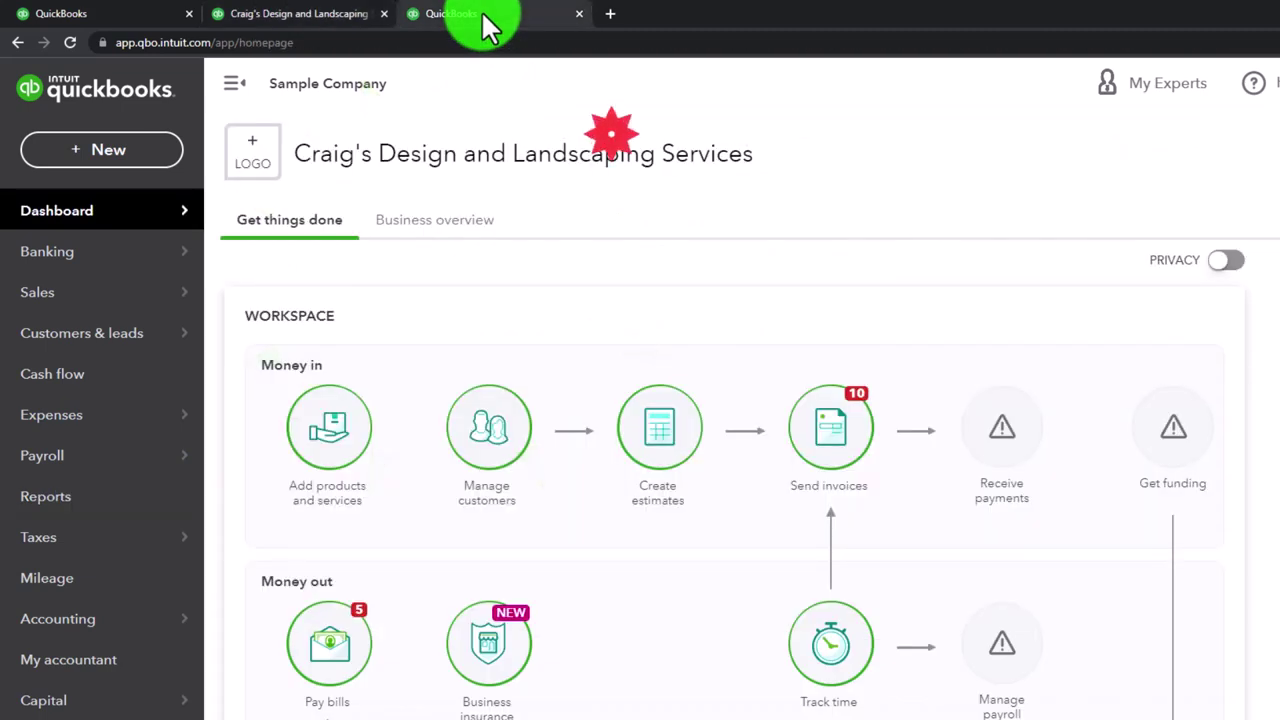
left_click(113, 500)
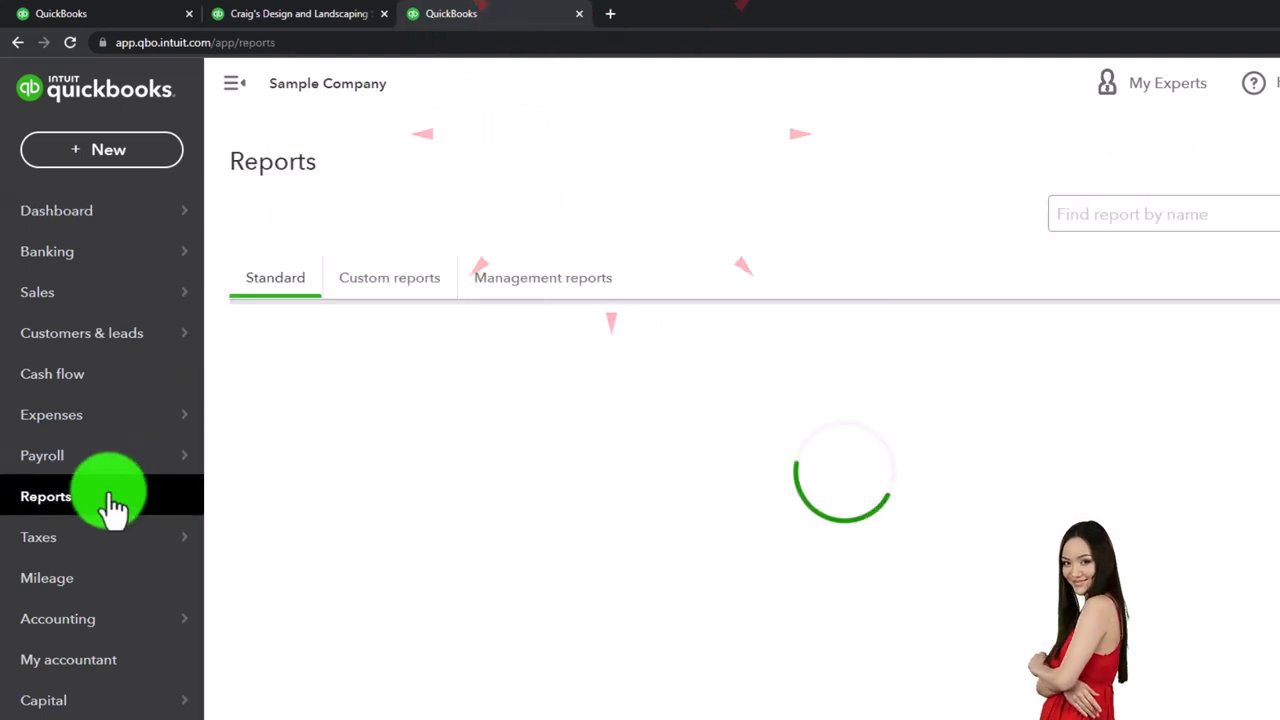
left_click(335, 515)
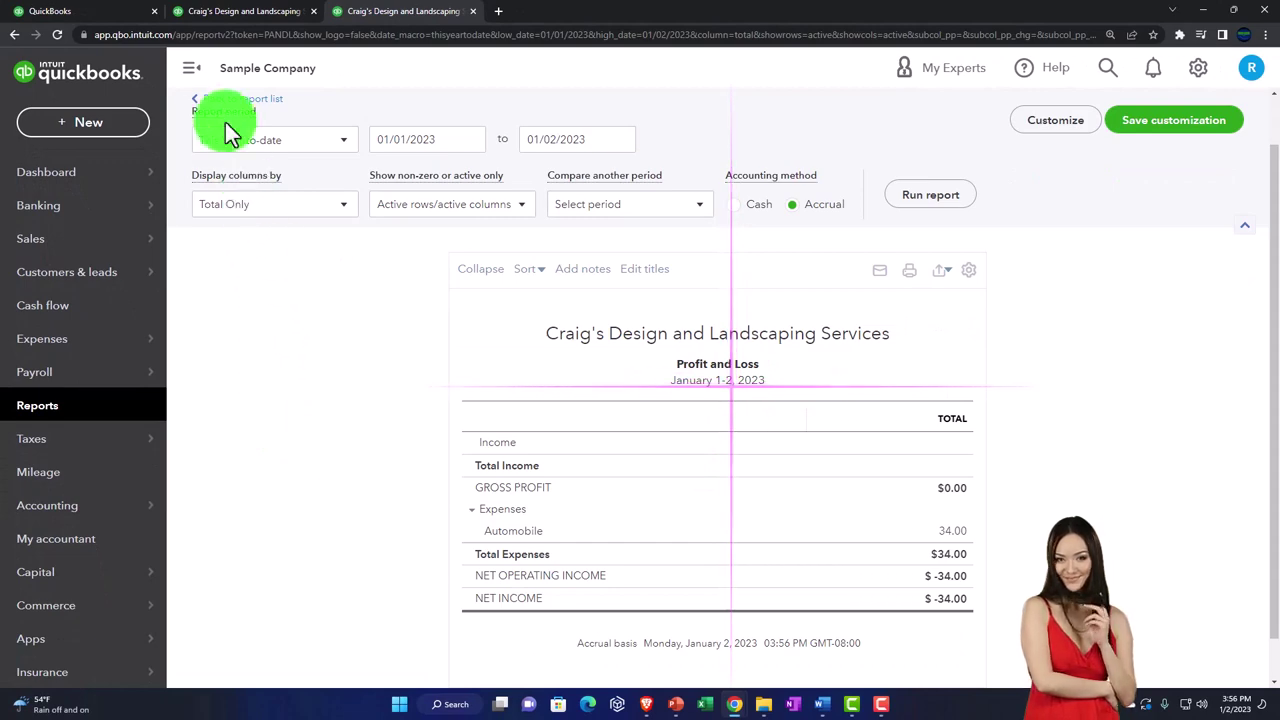
- Collapse the navigation sidebar and run the Profit and Loss report for the period 01/01/2022 to 12/31/2022
left_click(198, 76)
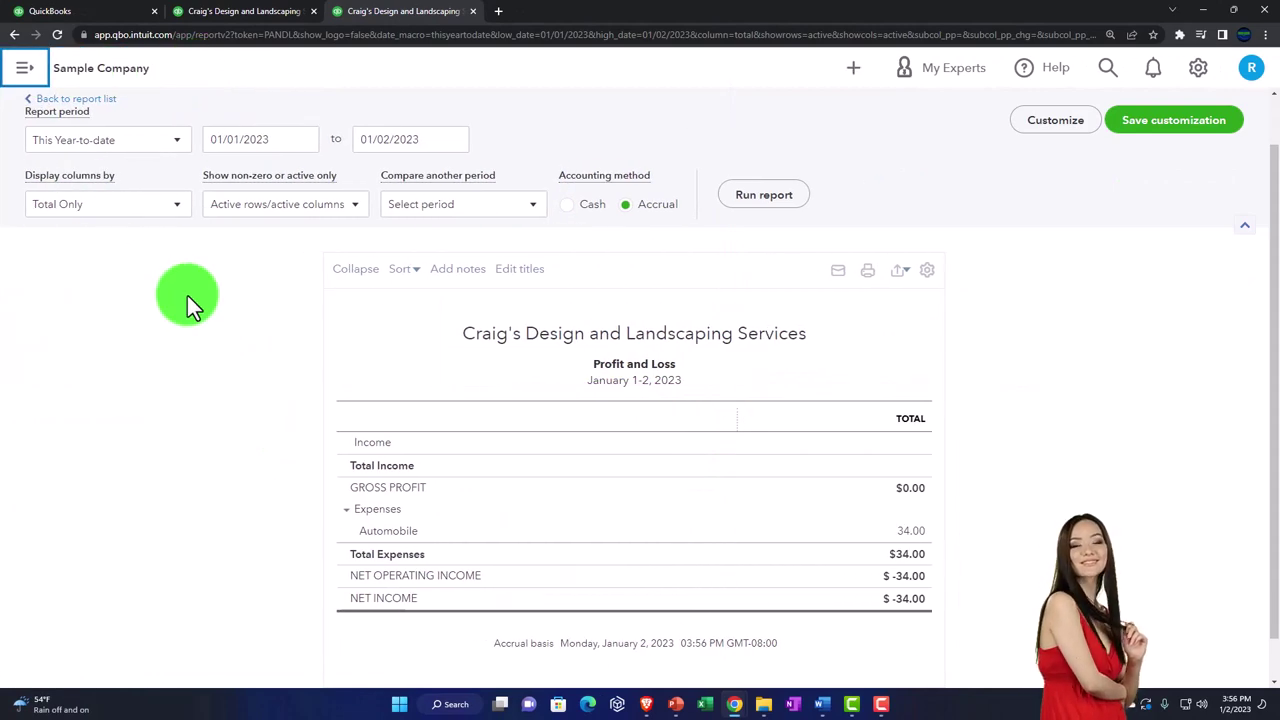
scroll(200, 297, "up", 1)
left_click(262, 209)
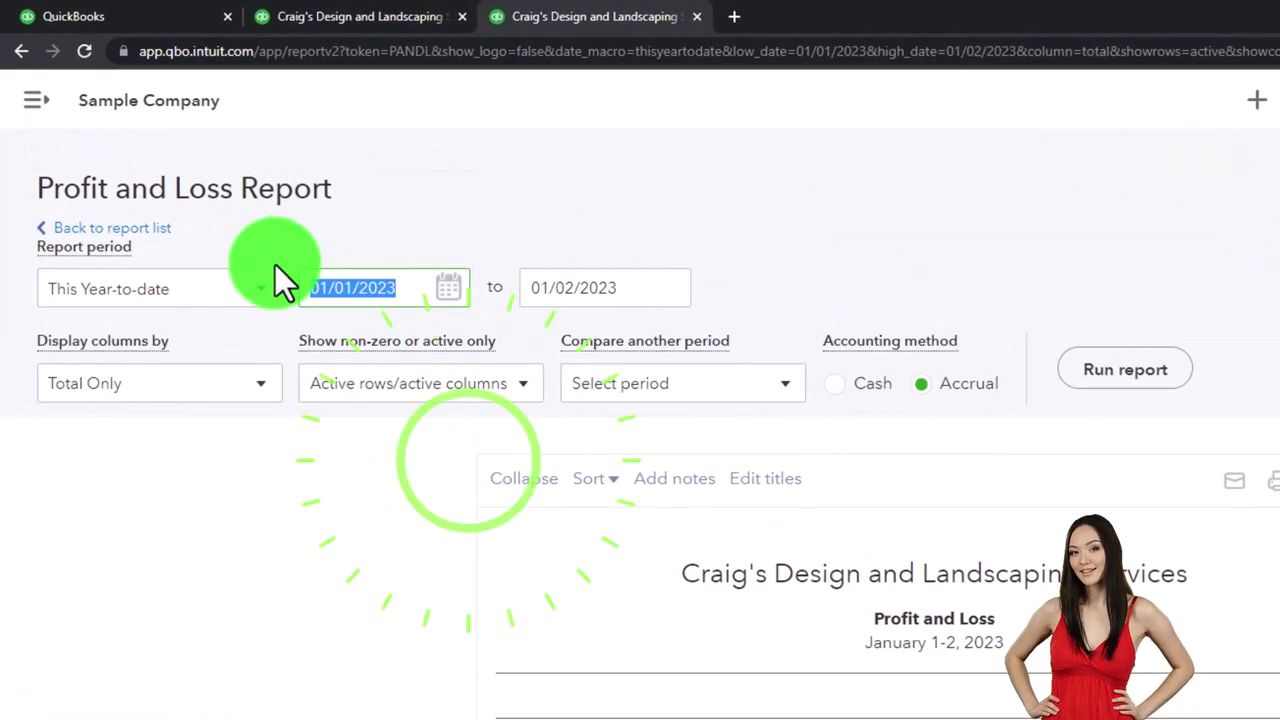
type("0")
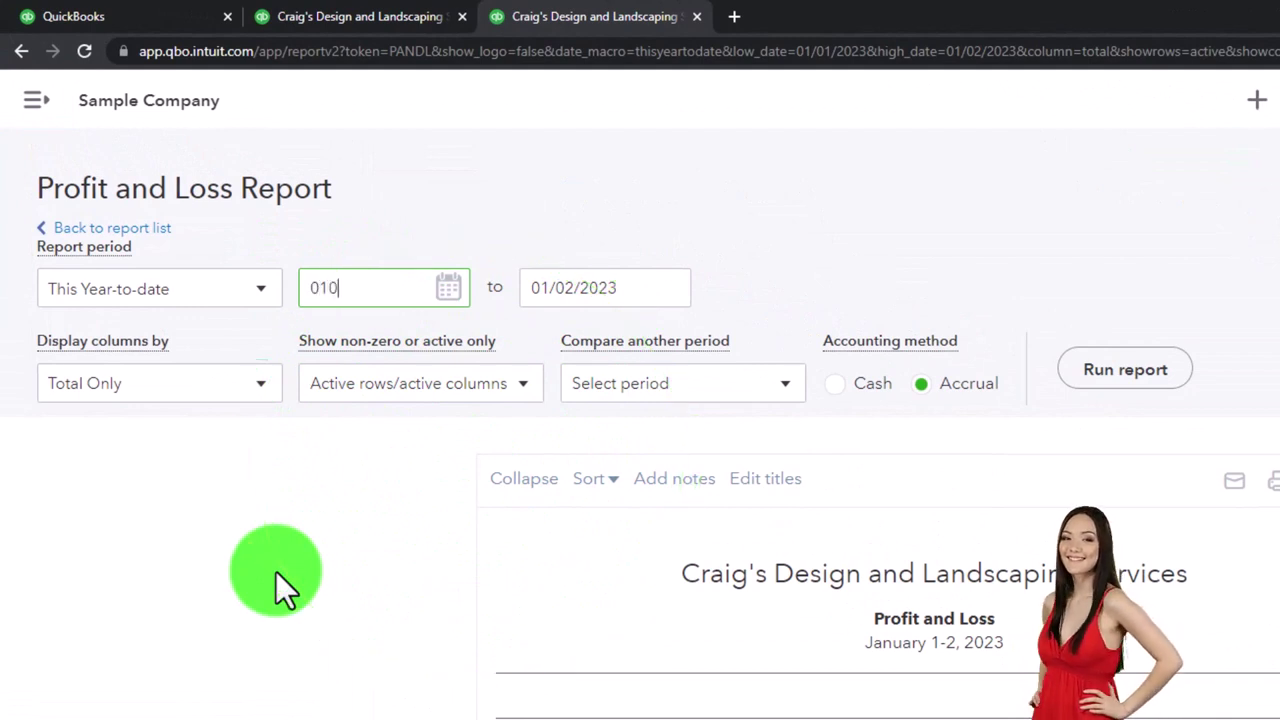
type("1/01/202")
key("Tab")
type("12/3")
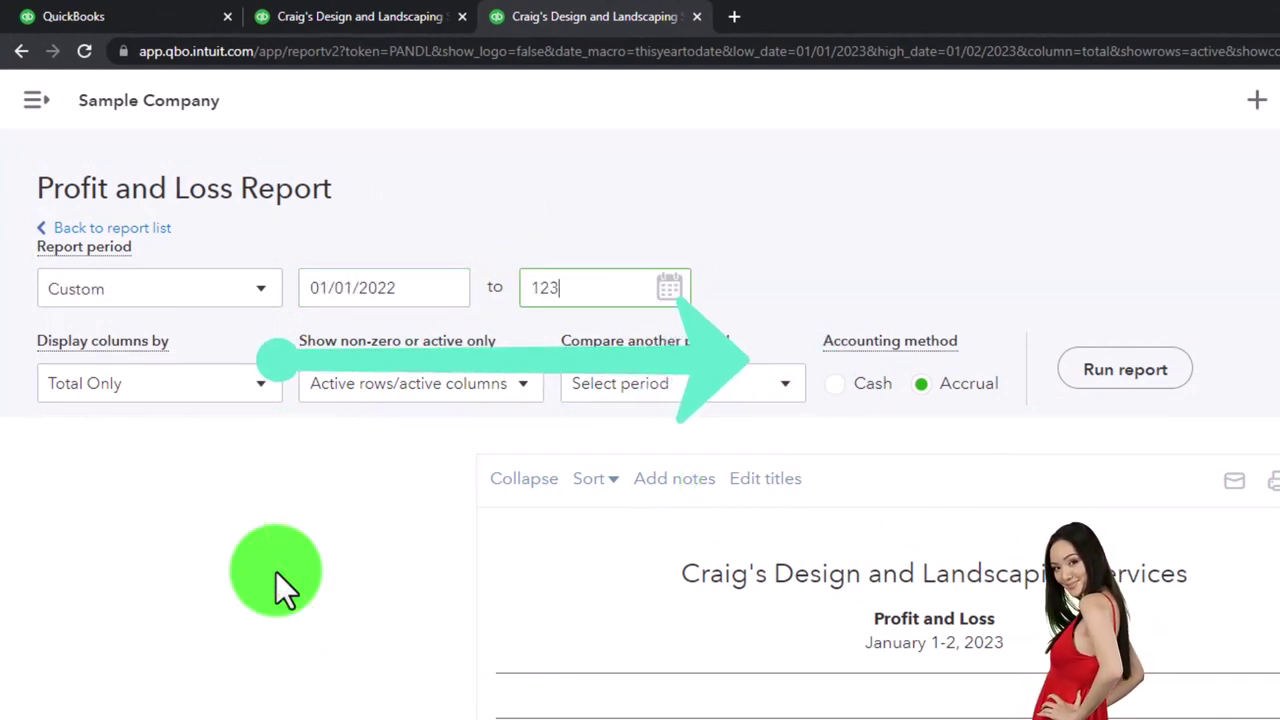
type("1/202")
key("Tab")
left_click(1076, 382)
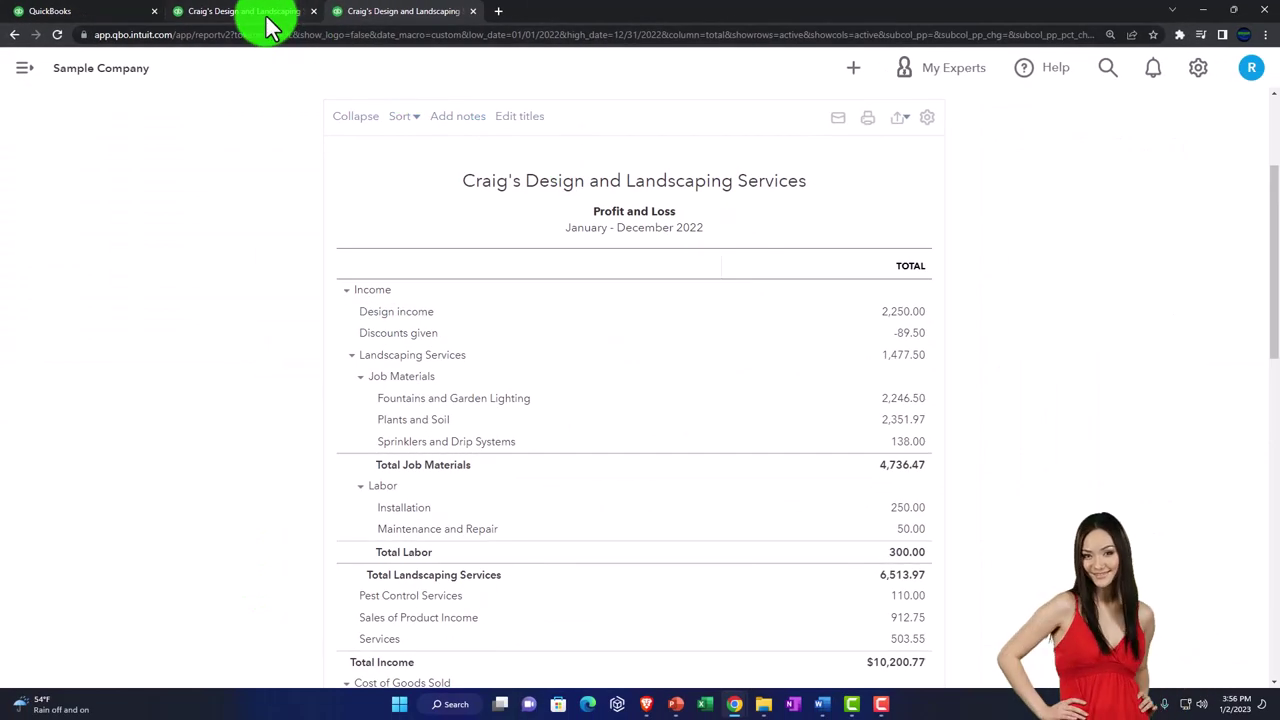
- Collapse the navigation sidebar beside the Balance Sheet, run the report for 01/01/2022 to 12/31/2022, and enlarge the page to 175%
left_click(268, 27)
left_click(190, 68)
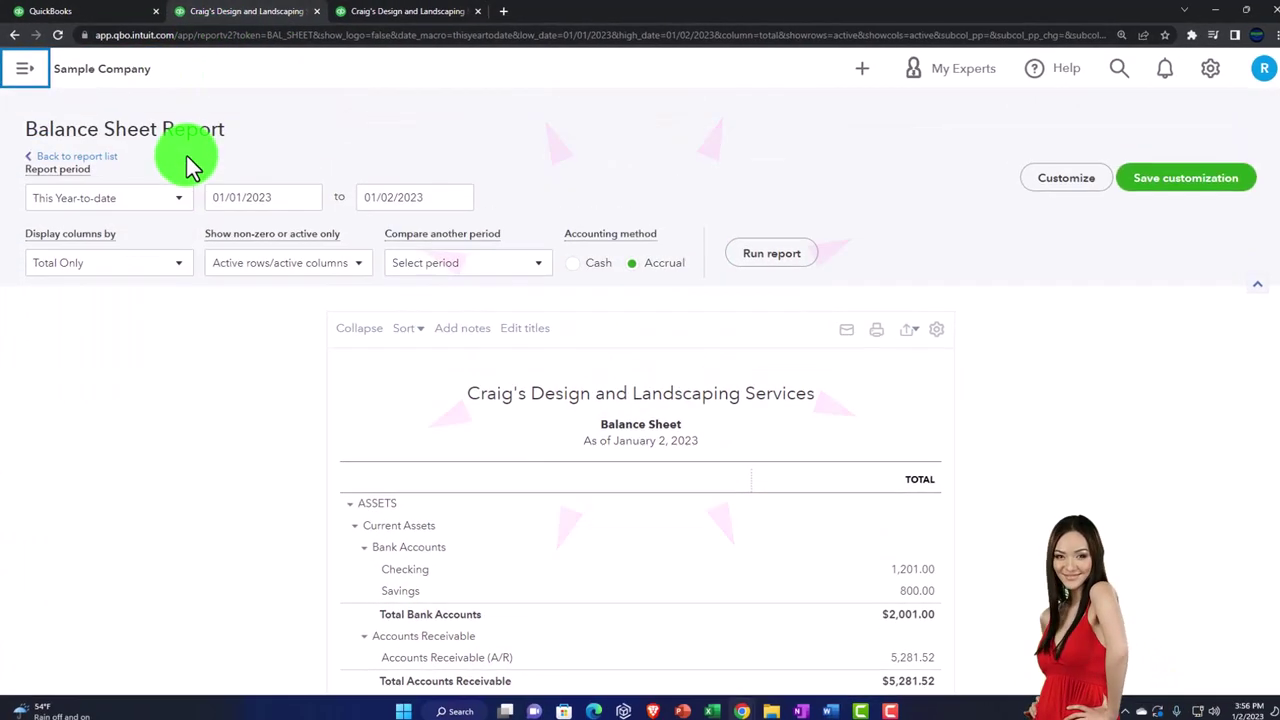
left_click_drag(283, 193, 187, 162)
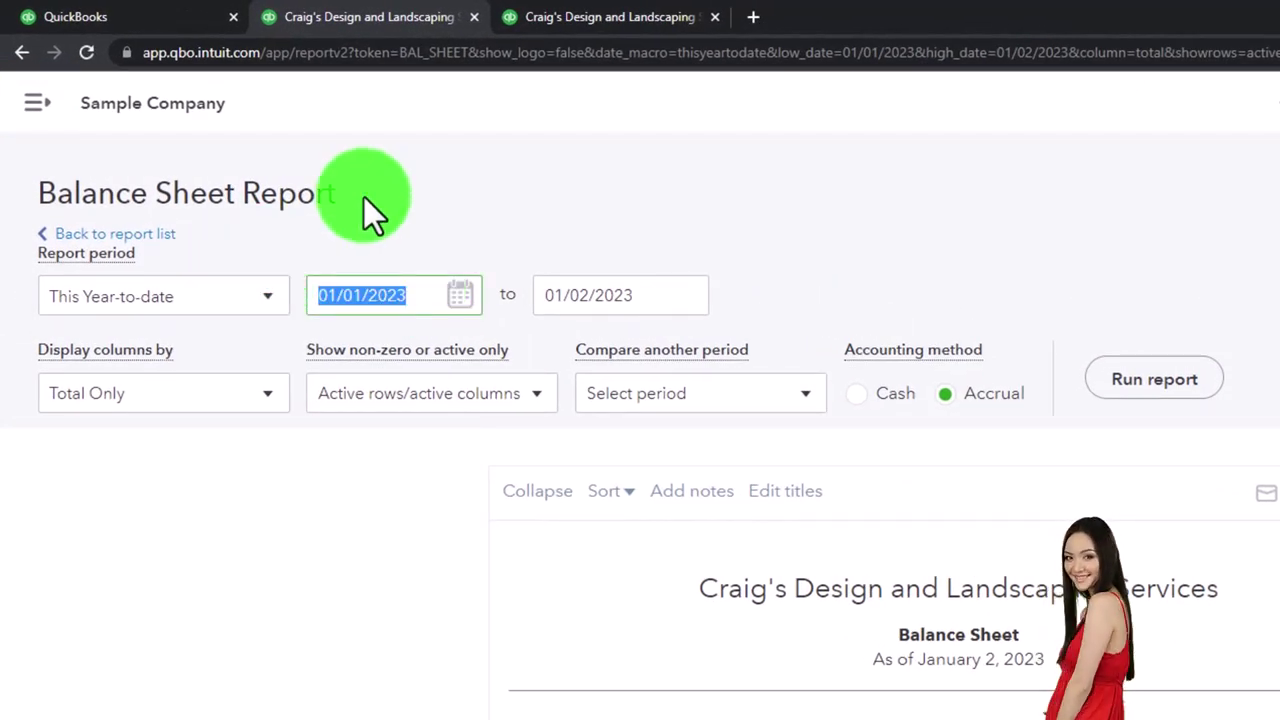
type("01/01/20")
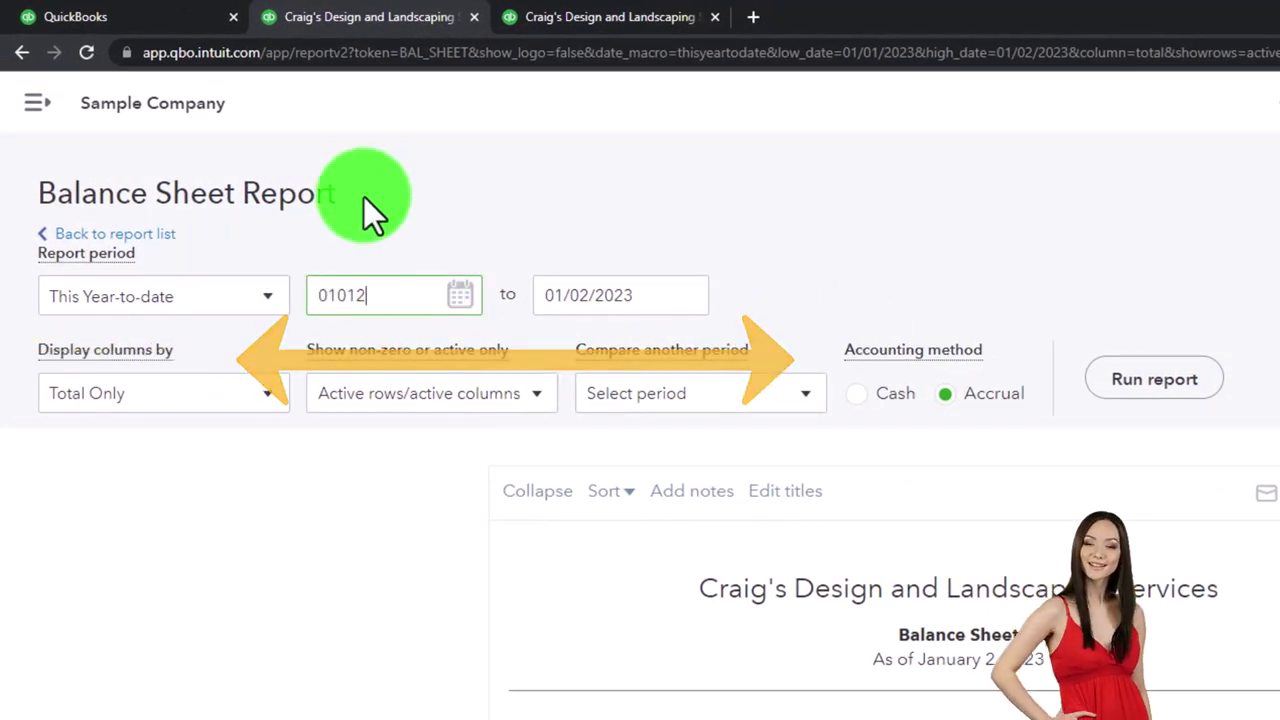
type("2")
key("Tab")
type("12312")
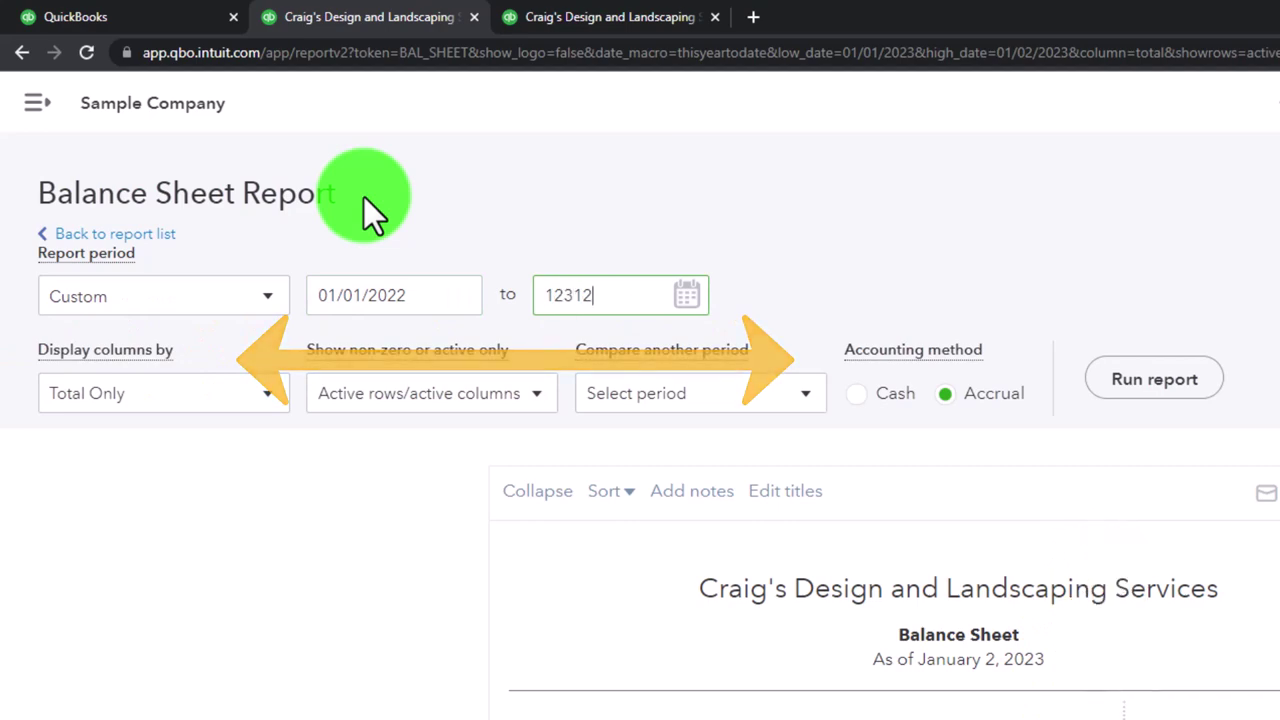
type("022")
left_click(1135, 381)
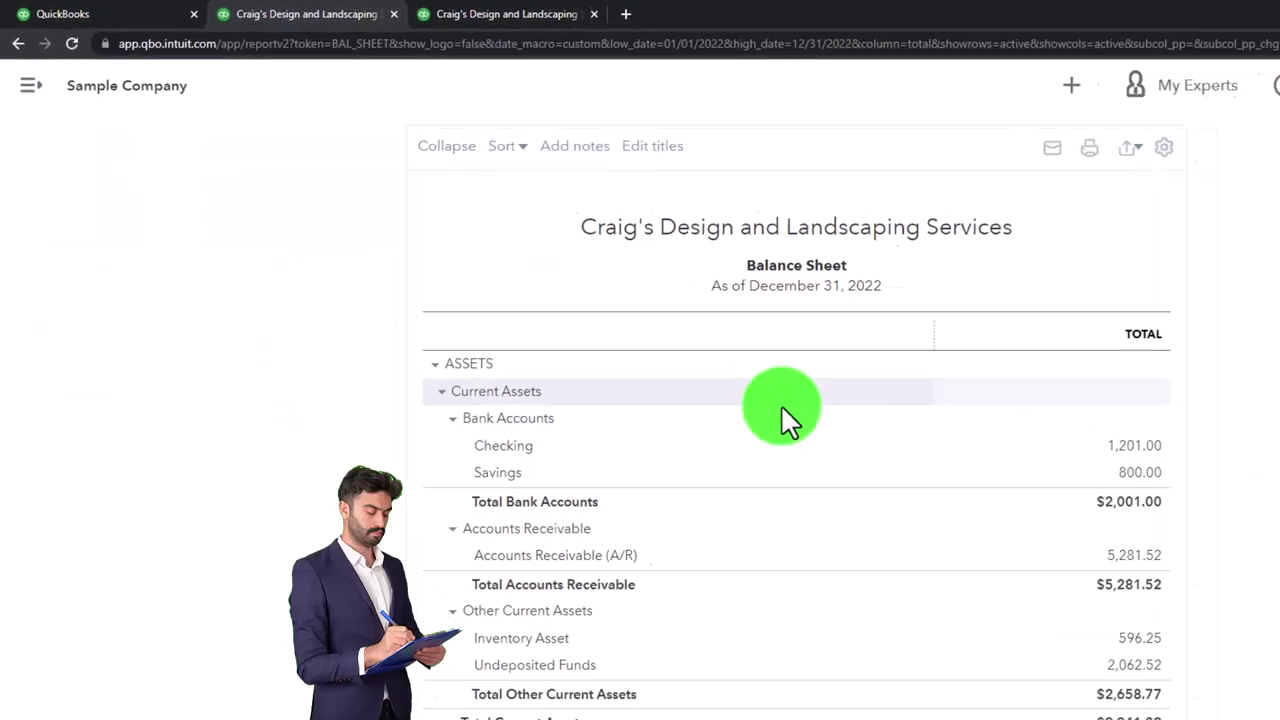
key("ctrl+plus")
key("ctrl+plus")
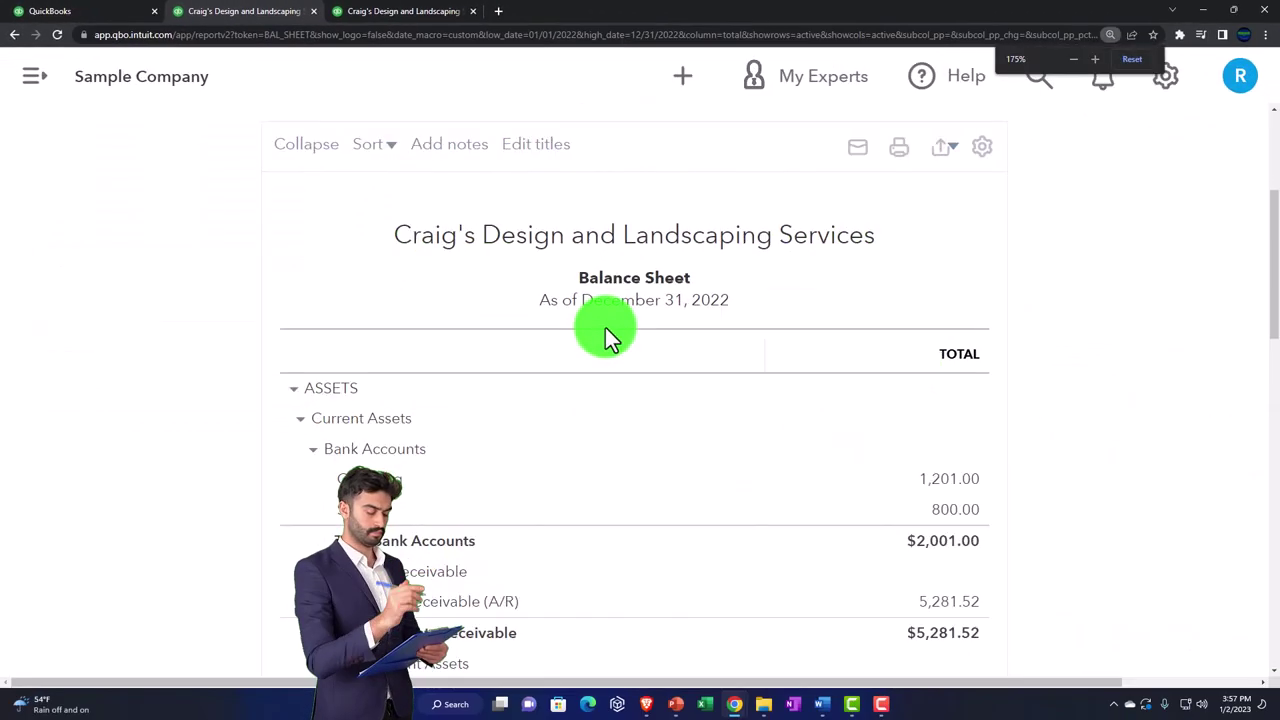
- Enlarge the Balance Sheet page by one more zoom level and duplicate the browser tab holding the Profit and Loss report
key("ctrl+plus")
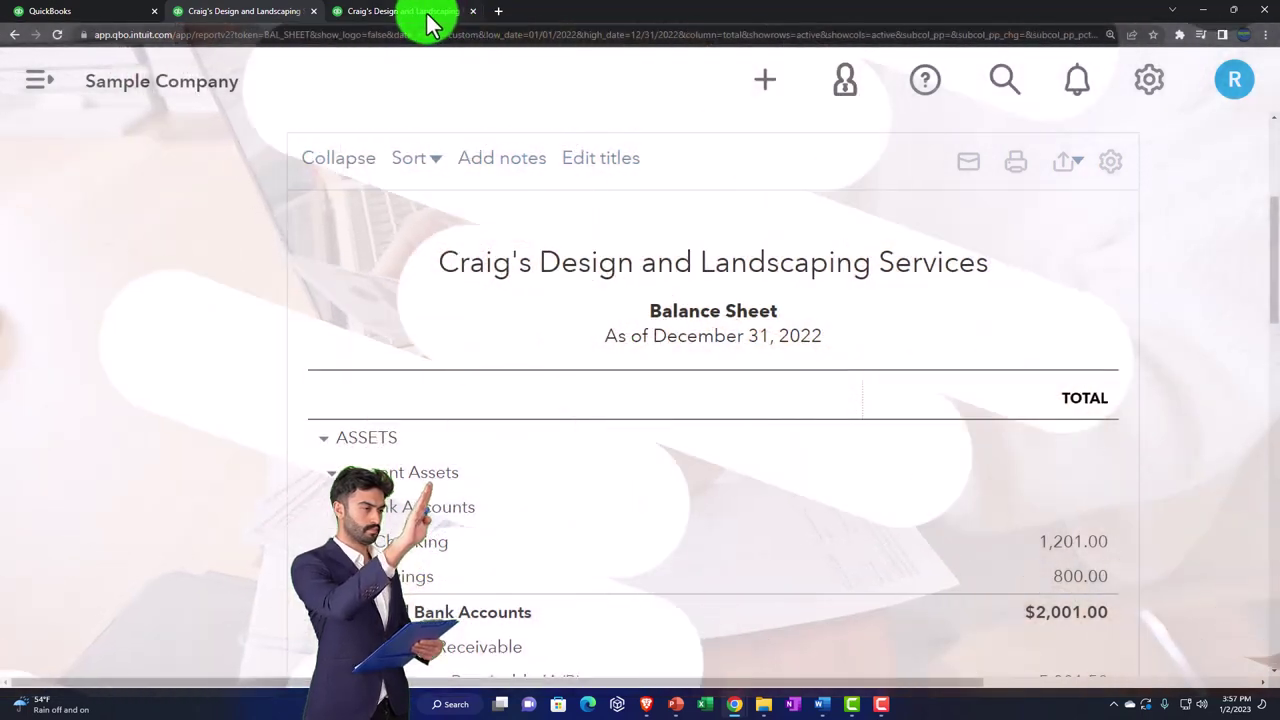
left_click(430, 22)
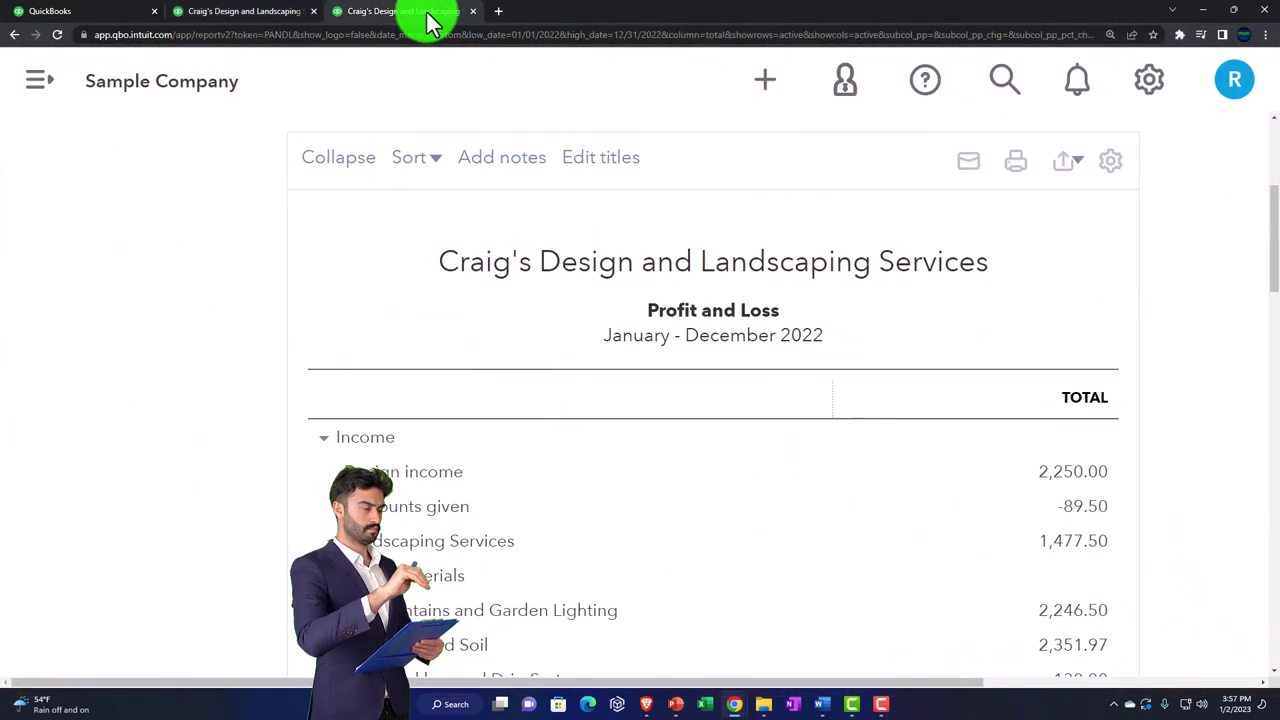
right_click(430, 22)
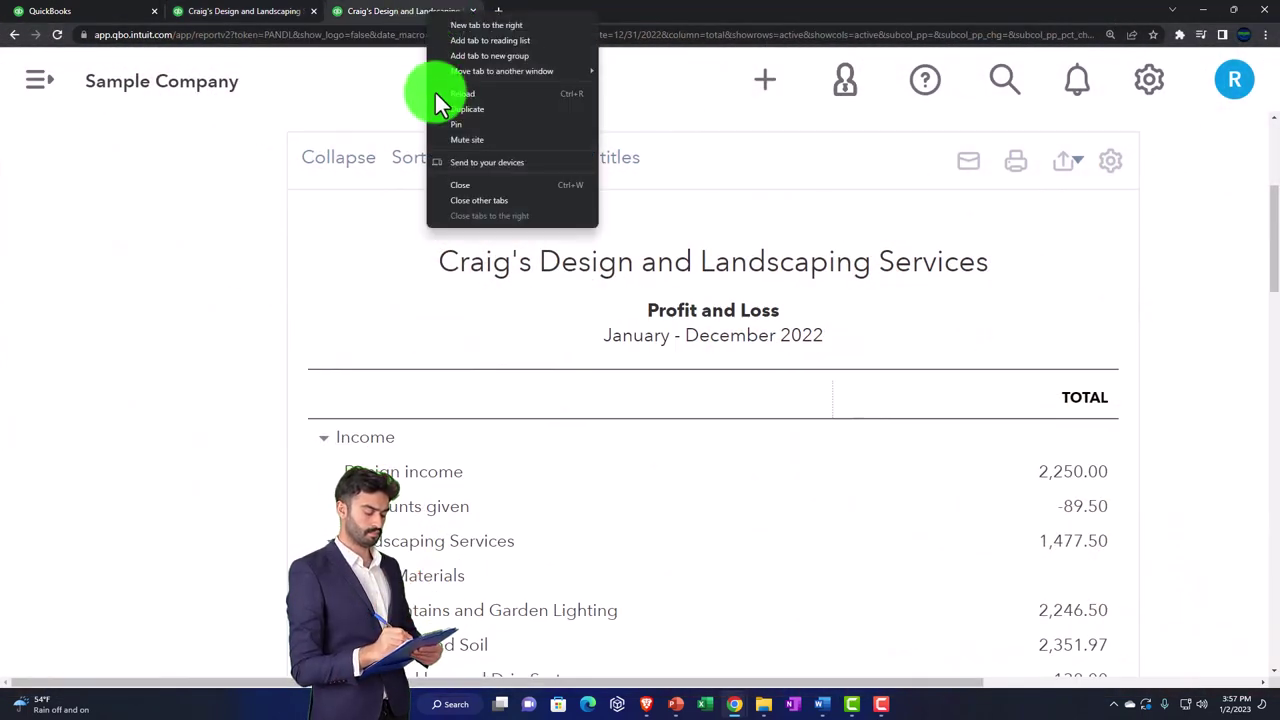
left_click(490, 109)
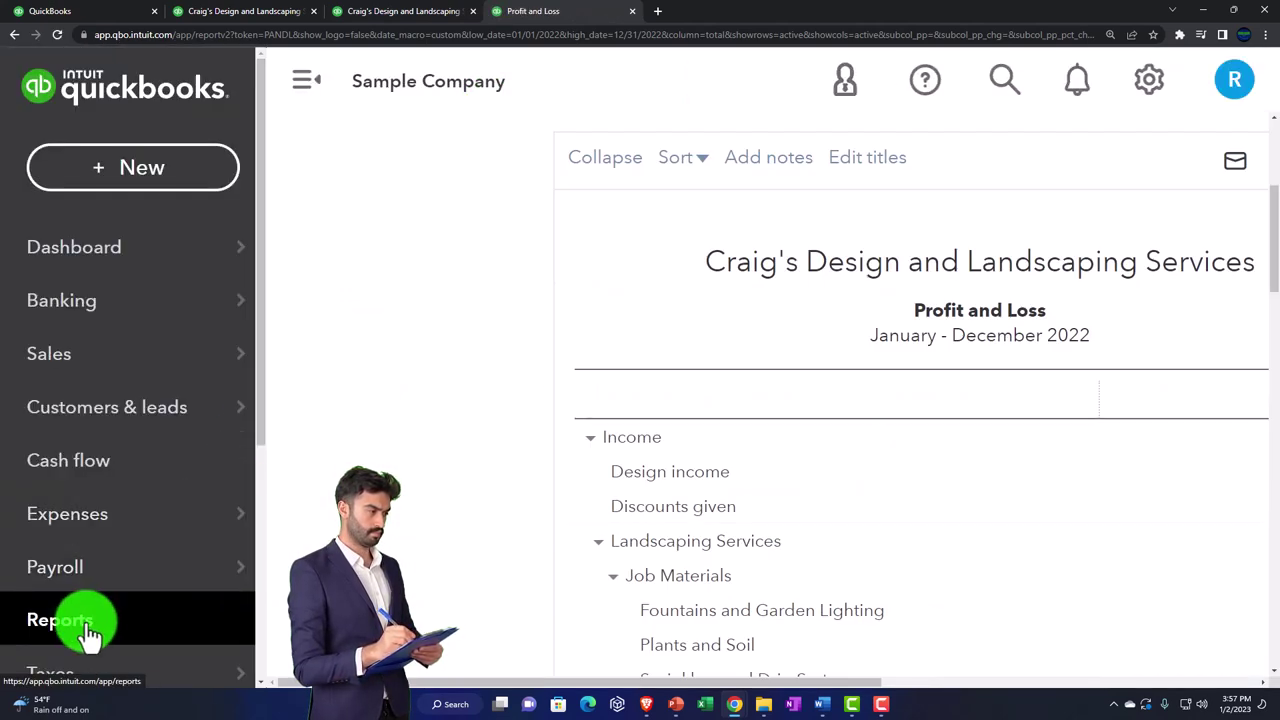
- Open the Reports list in the duplicated tab, collapse the navigation sidebar, and reduce the page zoom to 150%
left_click(88, 628)
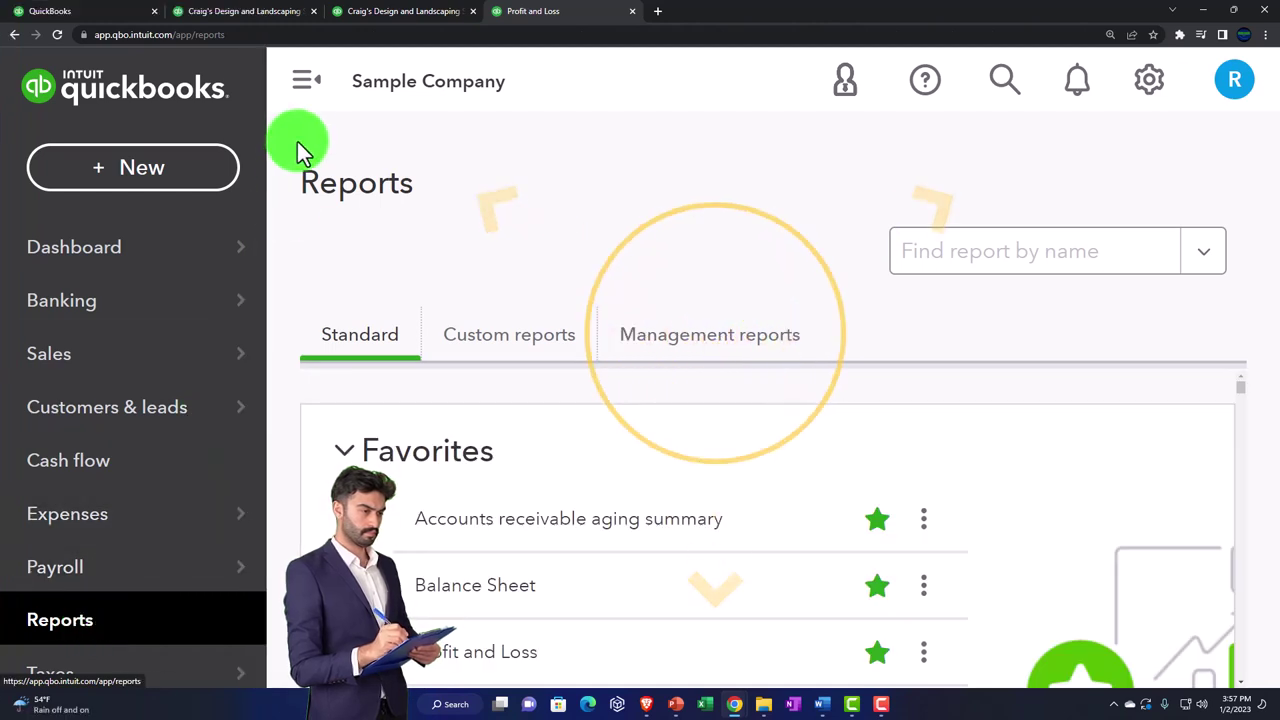
left_click(305, 95)
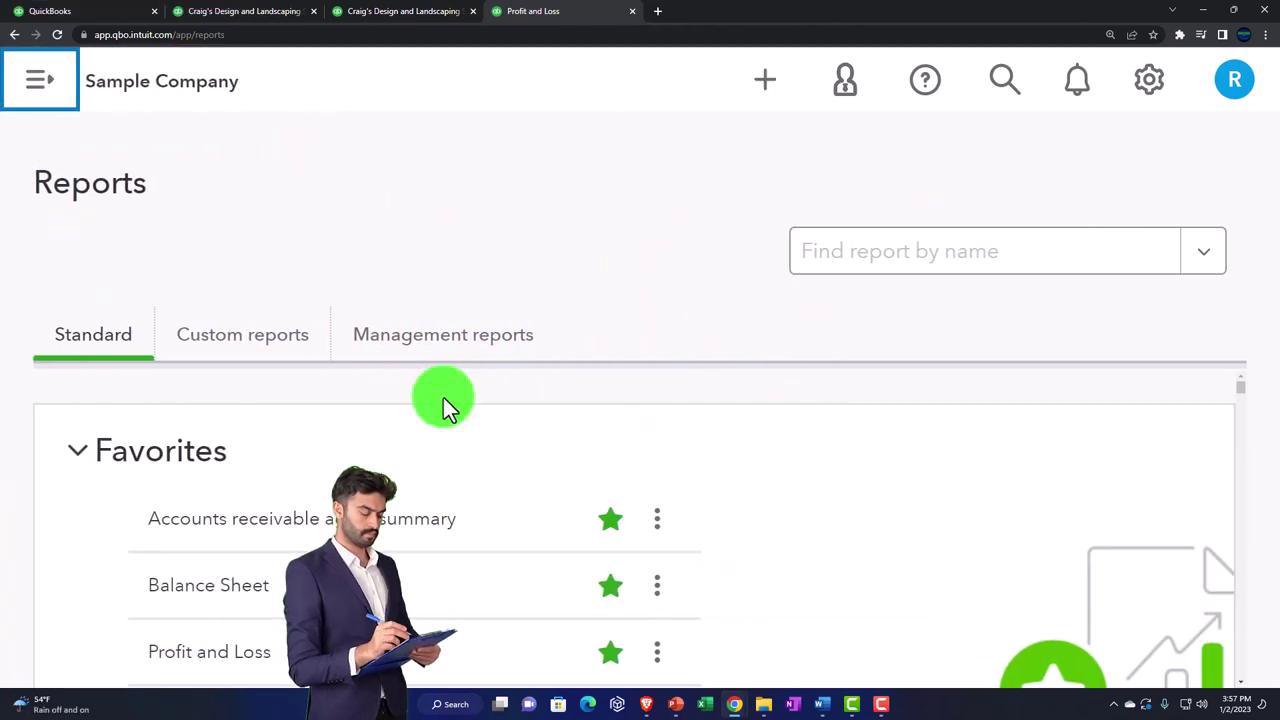
key("ctrl+minus")
key("ctrl+minus")
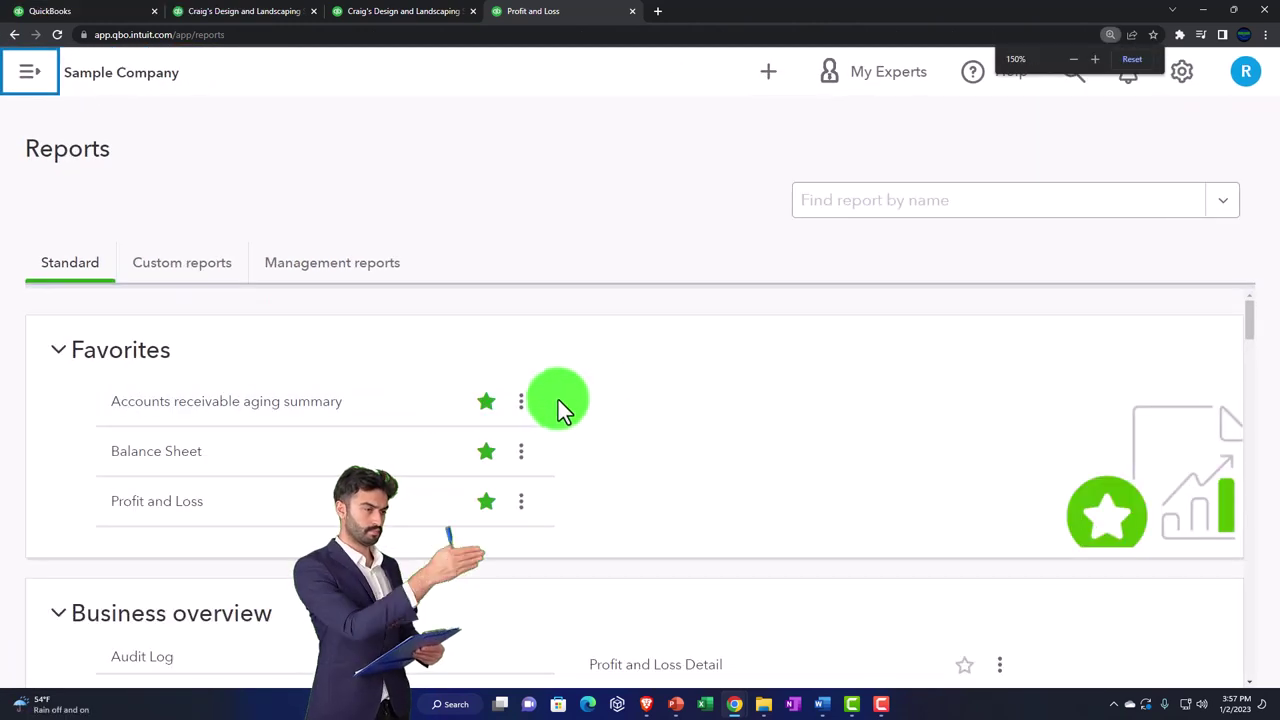
- Open the Check Detail report from the Expenses and vendors section in a new browser tab and switch to it
scroll(596, 400, "down", 10)
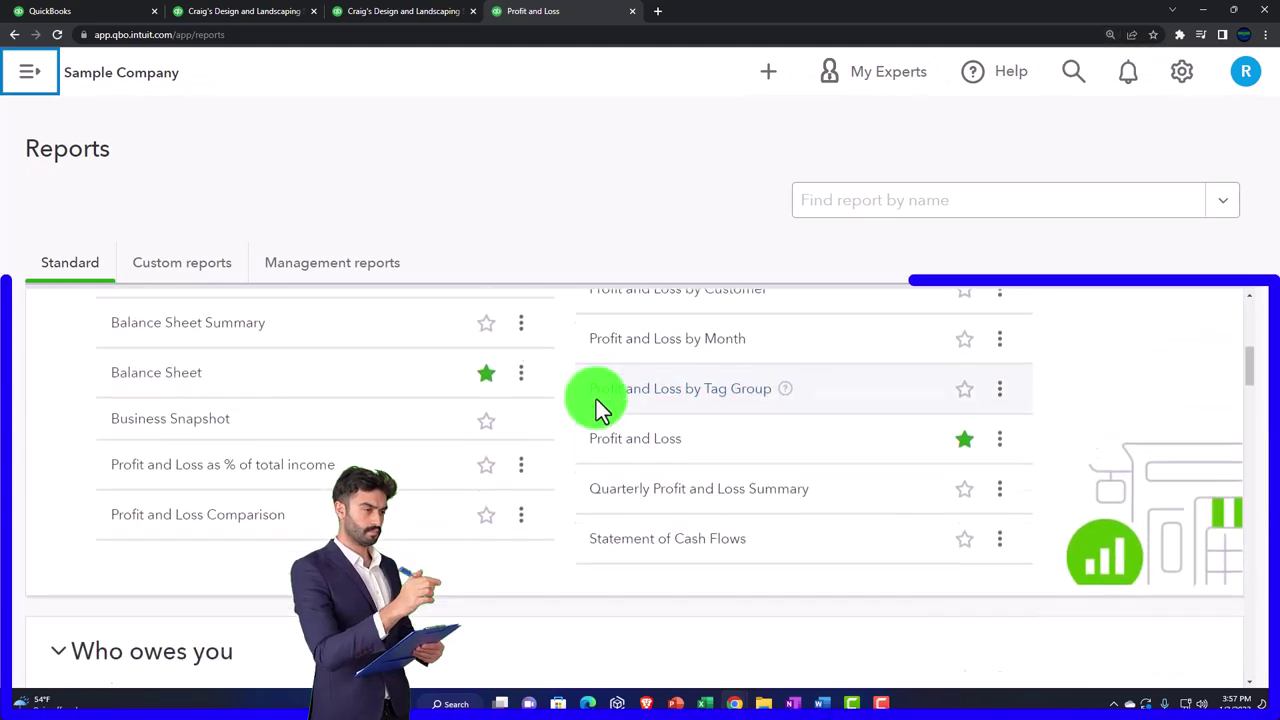
scroll(596, 408, "down", 12)
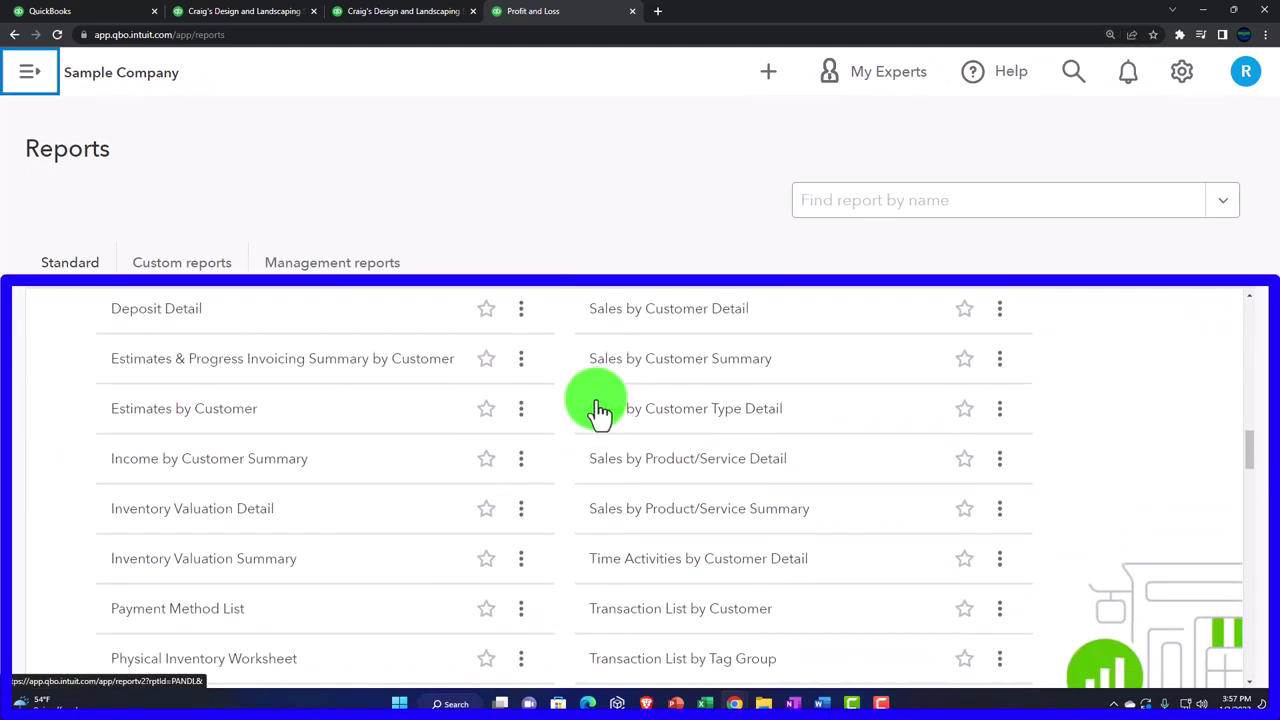
scroll(598, 410, "down", 10)
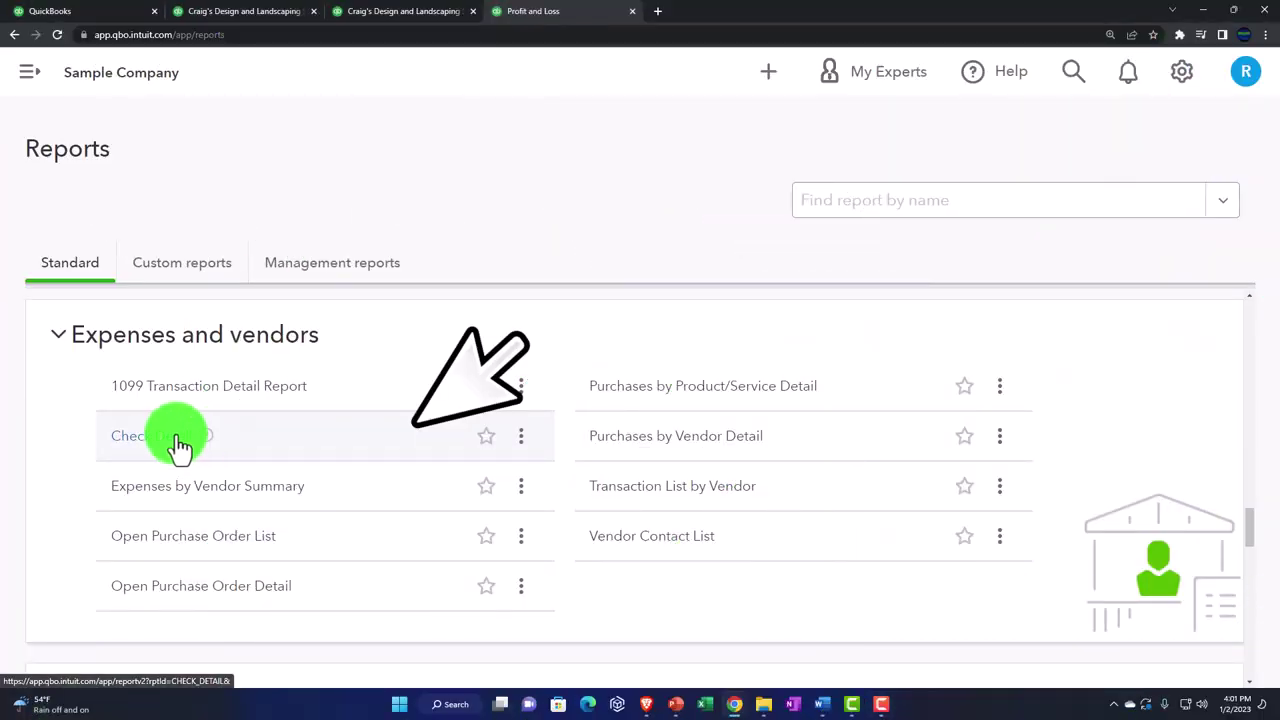
right_click(178, 447)
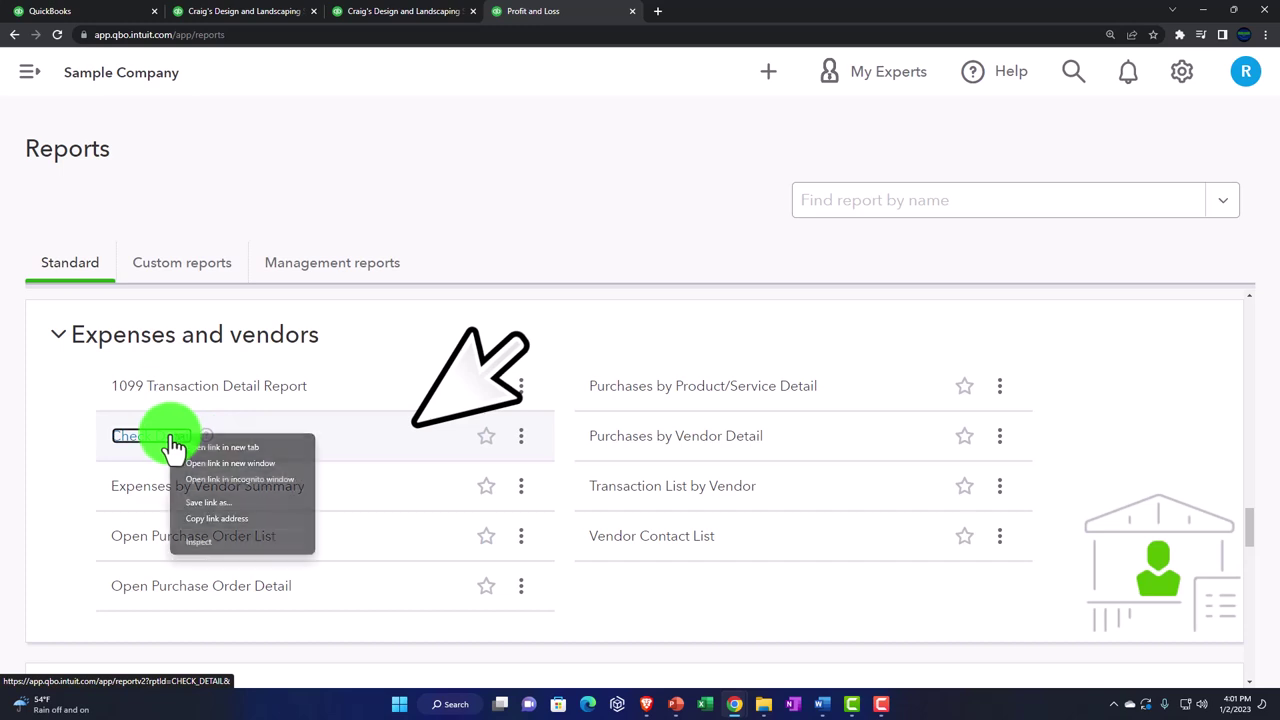
left_click(188, 452)
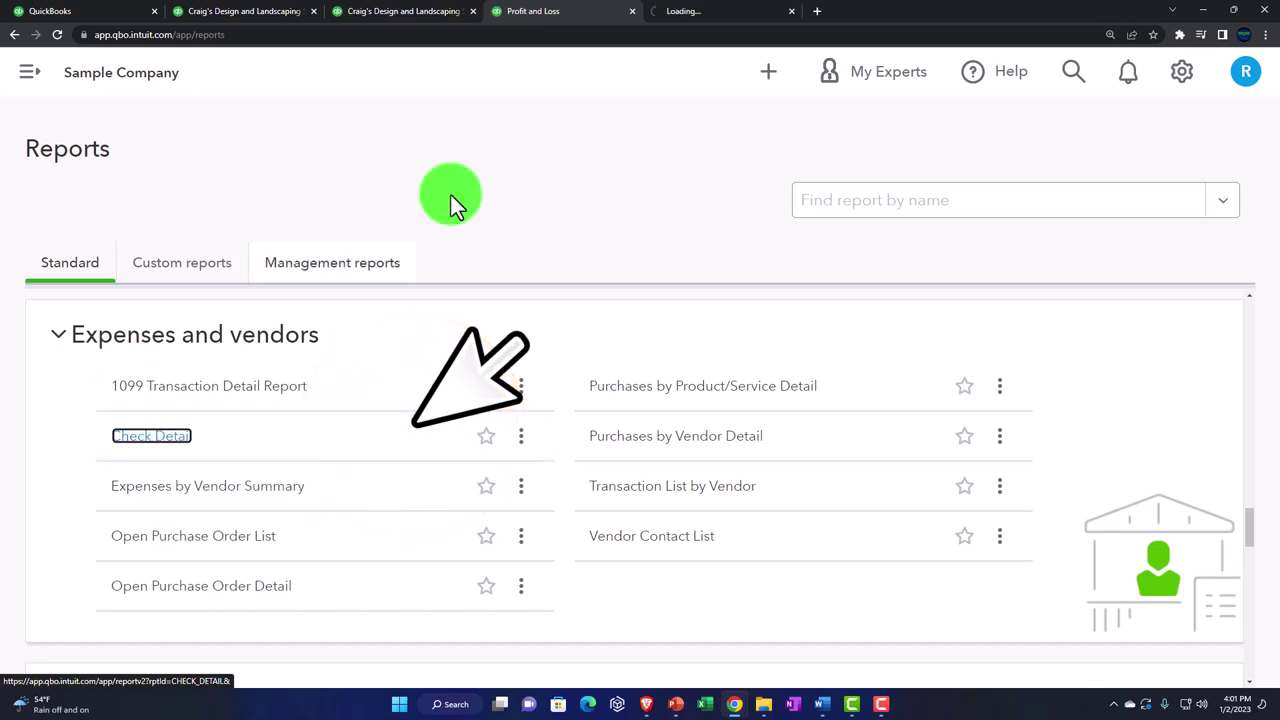
left_click(695, 14)
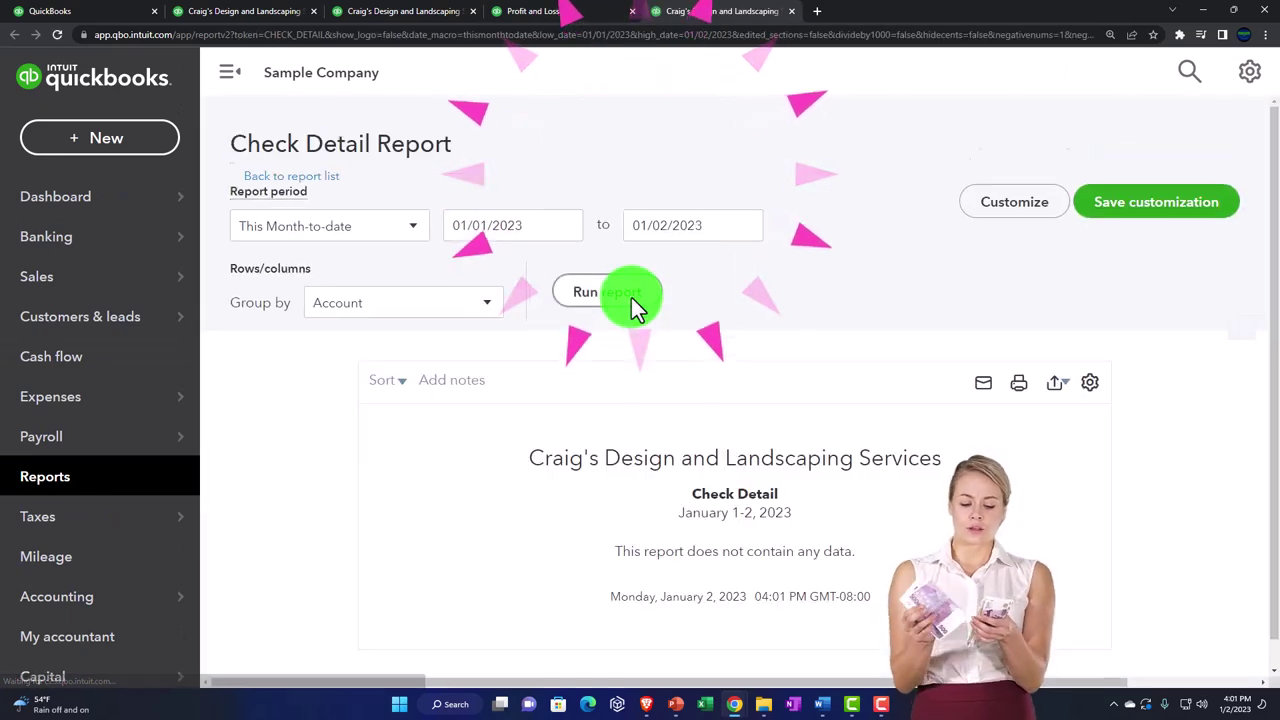
- Collapse the navigation sidebar and run the Check Detail report for the period 01/01/2022 to 12/31/2022
left_click(230, 78)
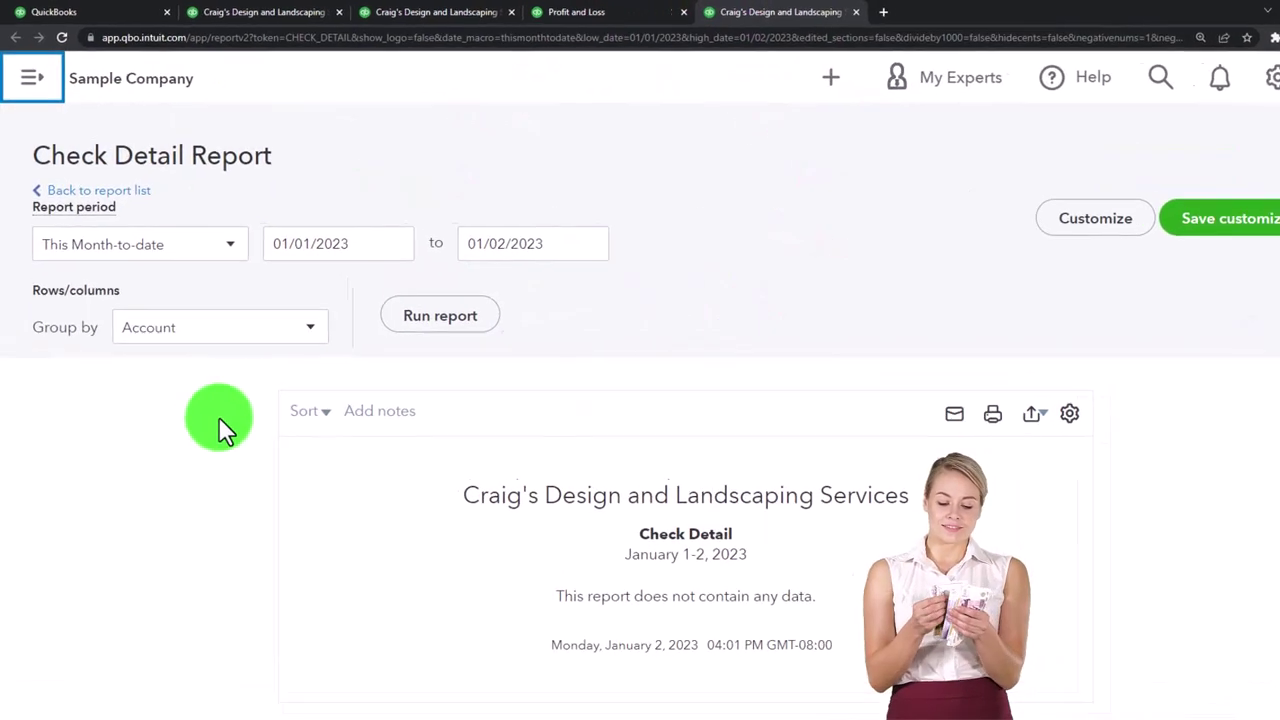
left_click(330, 229)
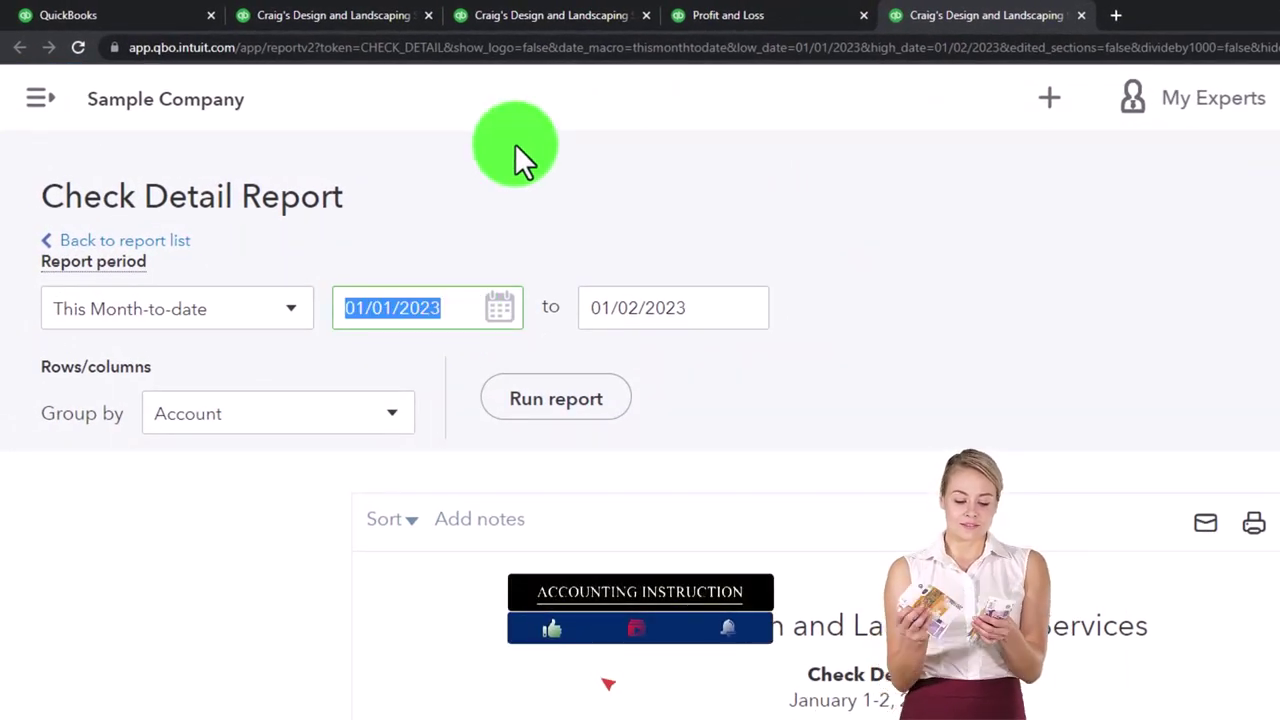
type("01/01/202")
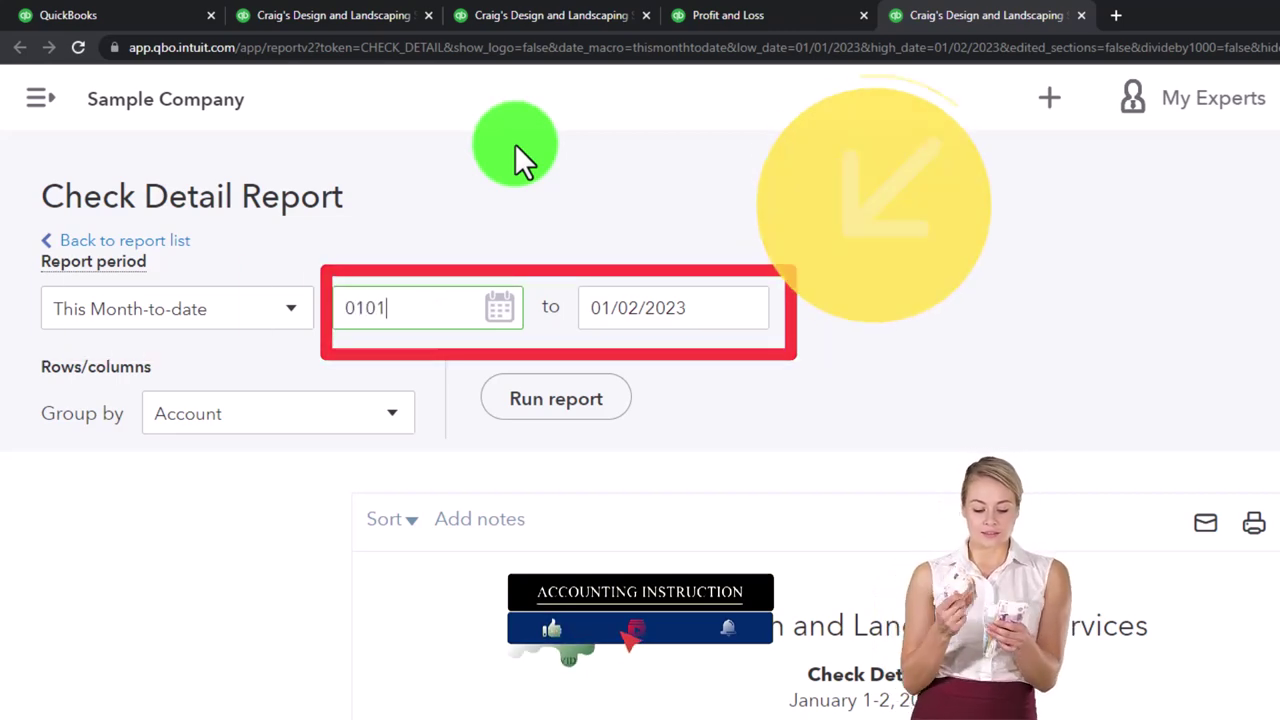
key("Tab")
type("12/31/202")
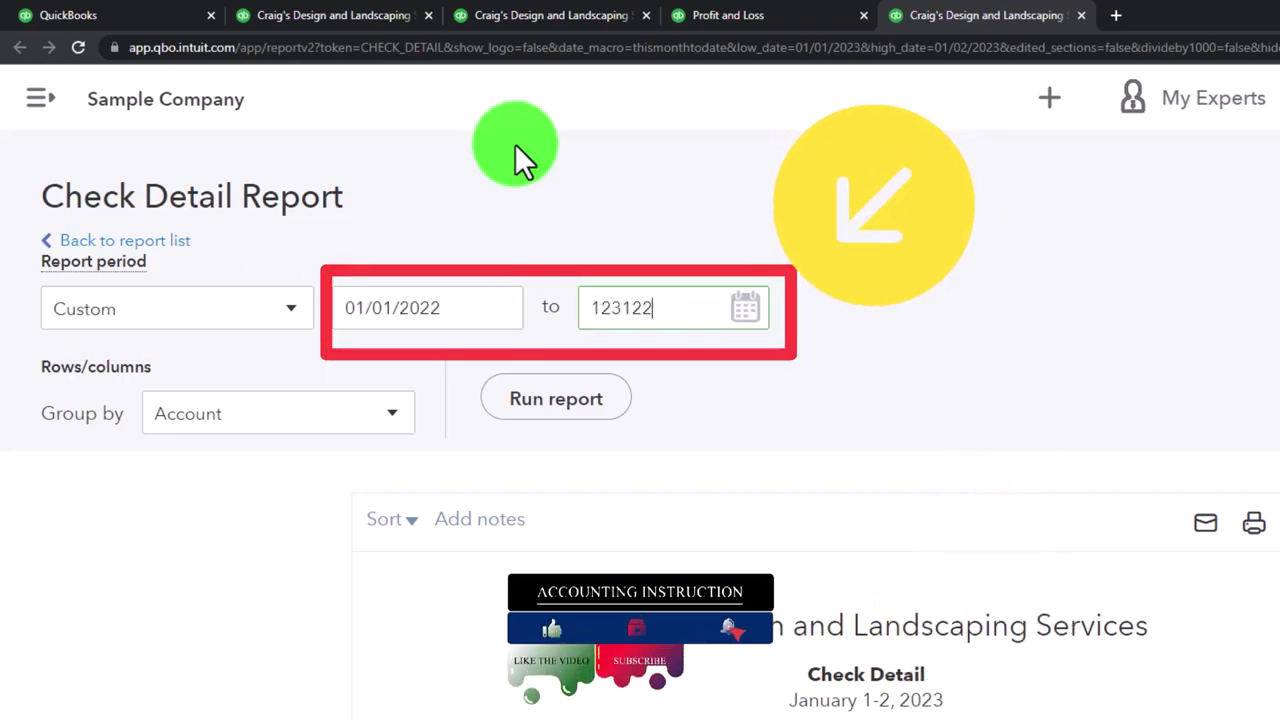
key("Tab")
left_click(560, 399)
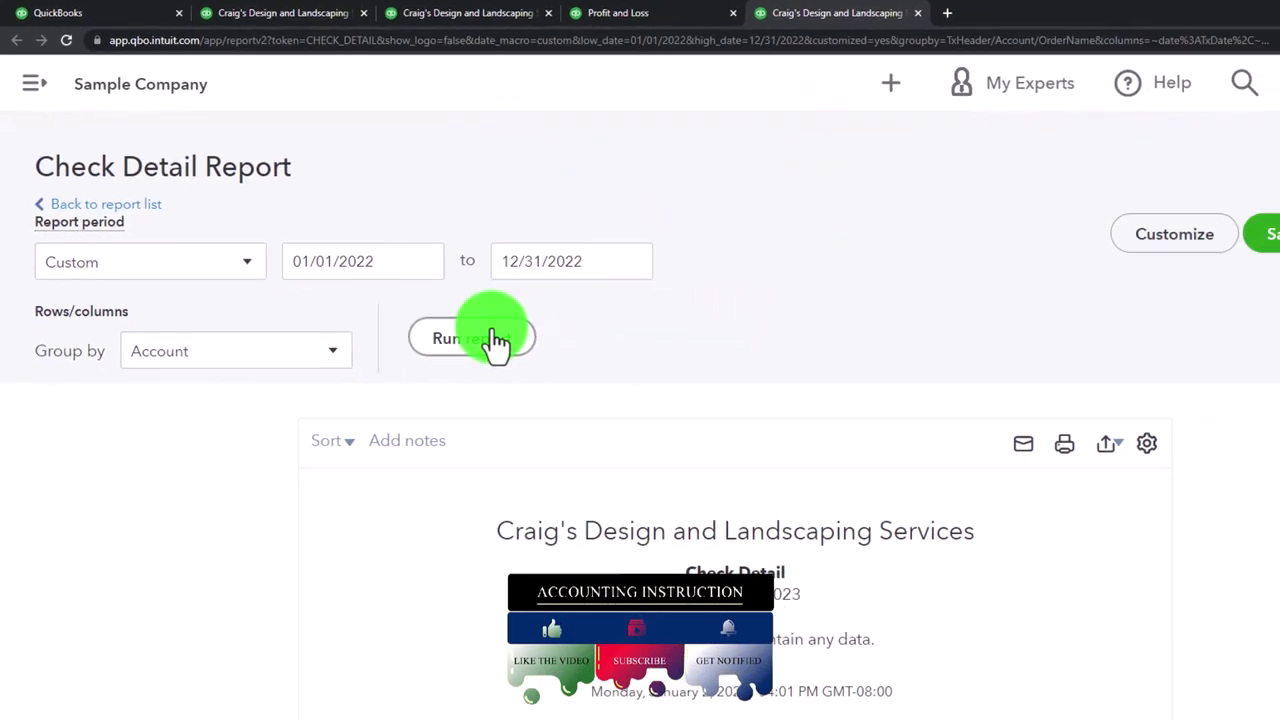
- Examine the transaction types, payees and amounts listed under Checking in the 2022 Check Detail report
scroll(460, 320, "down", 3)
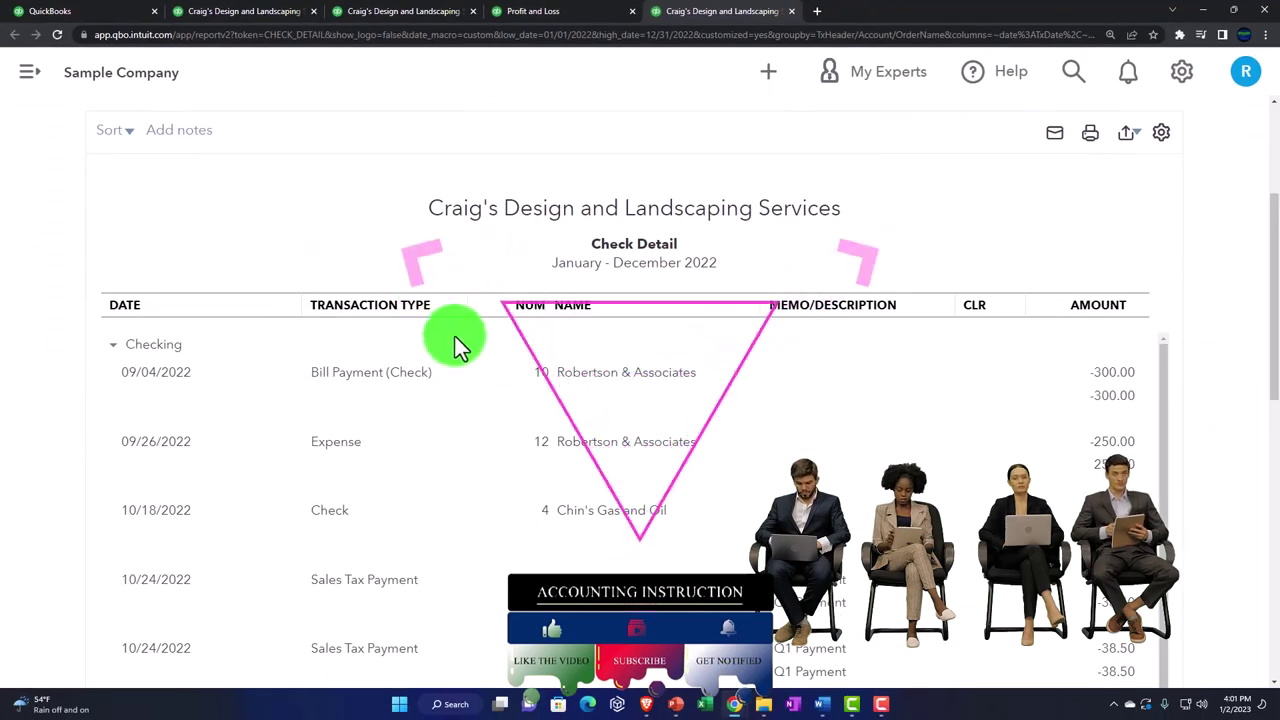
scroll(461, 379, "down", 1)
scroll(461, 379, "up", 1)
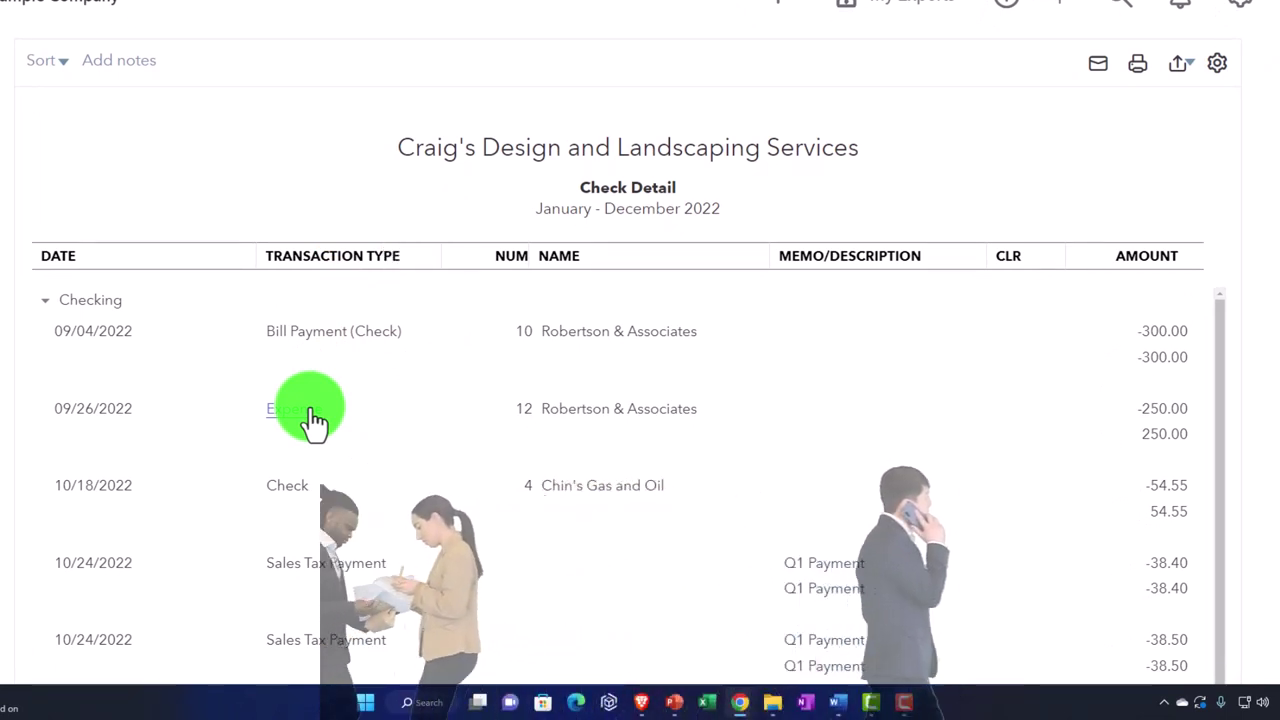
scroll(313, 420, "down", 3)
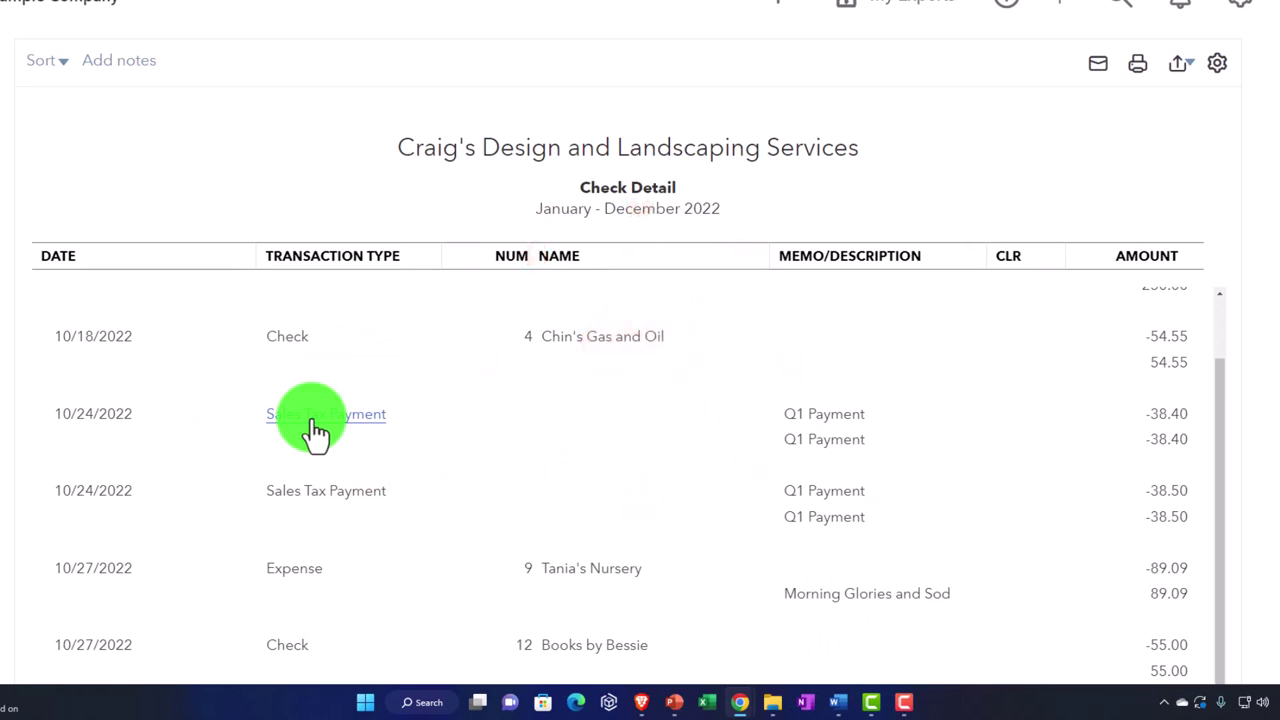
scroll(314, 420, "down", 3)
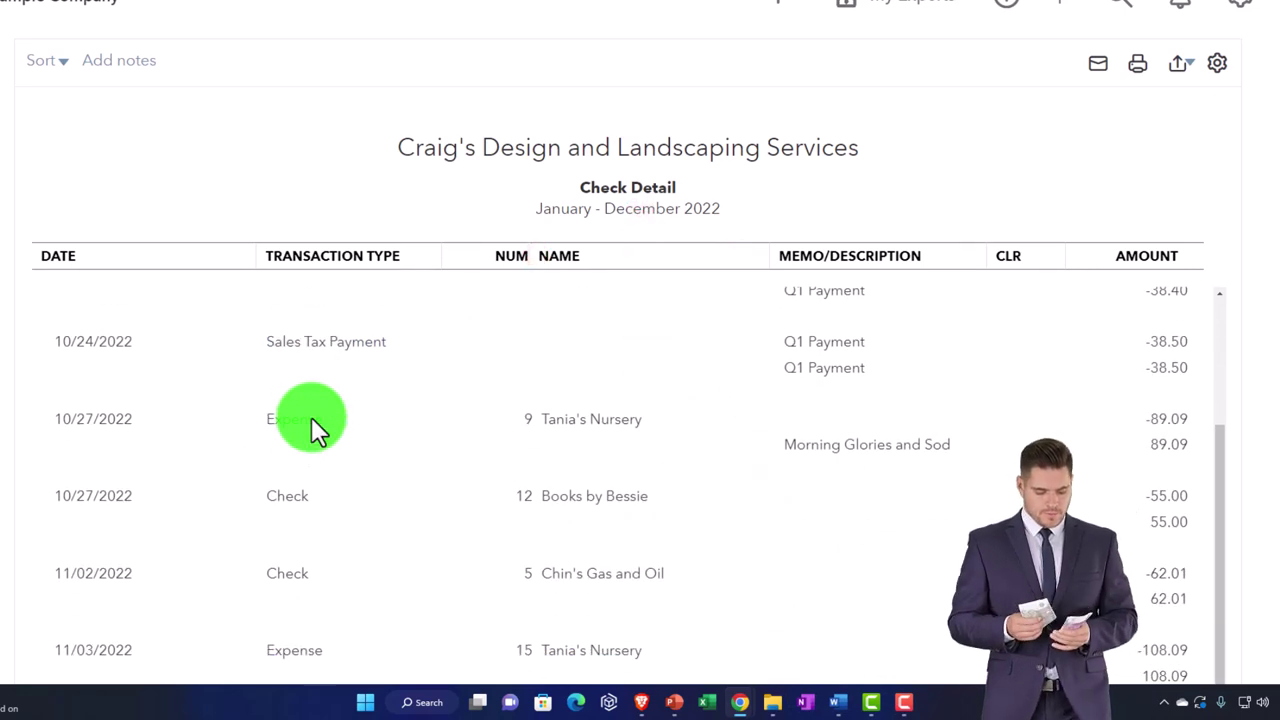
scroll(313, 427, "down", 2)
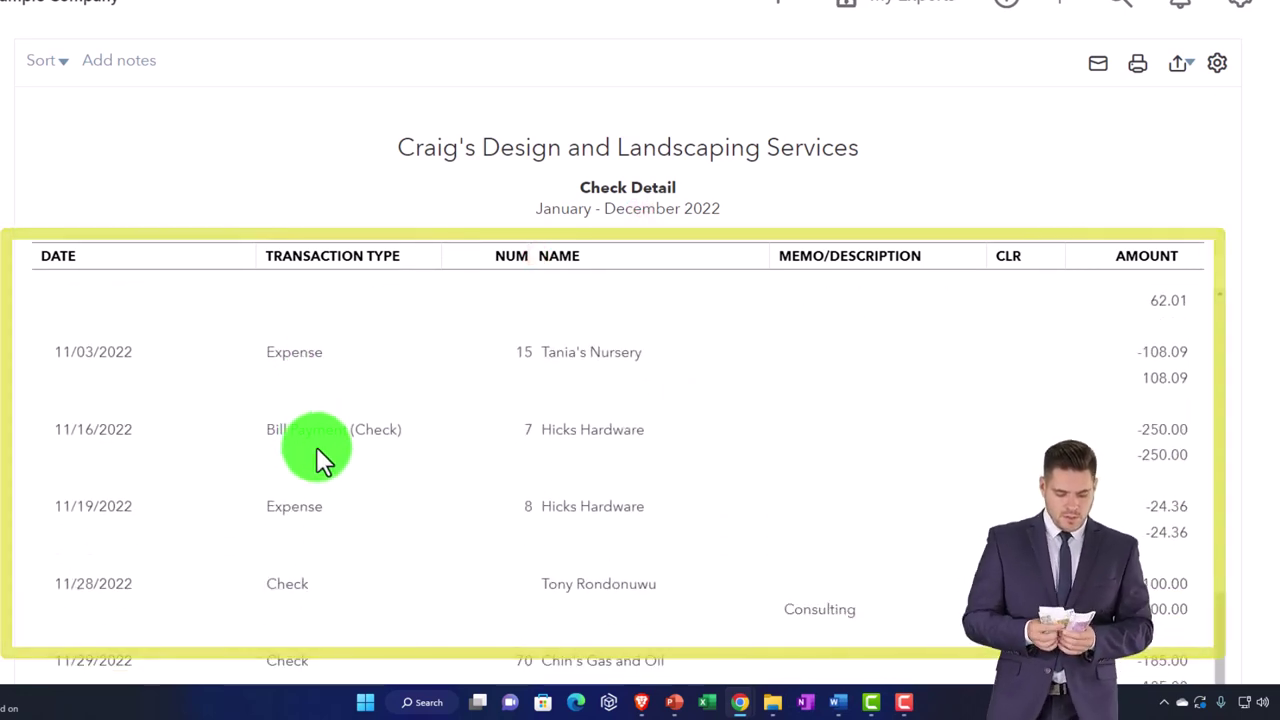
scroll(320, 435, "down", 2)
scroll(324, 433, "down", 1)
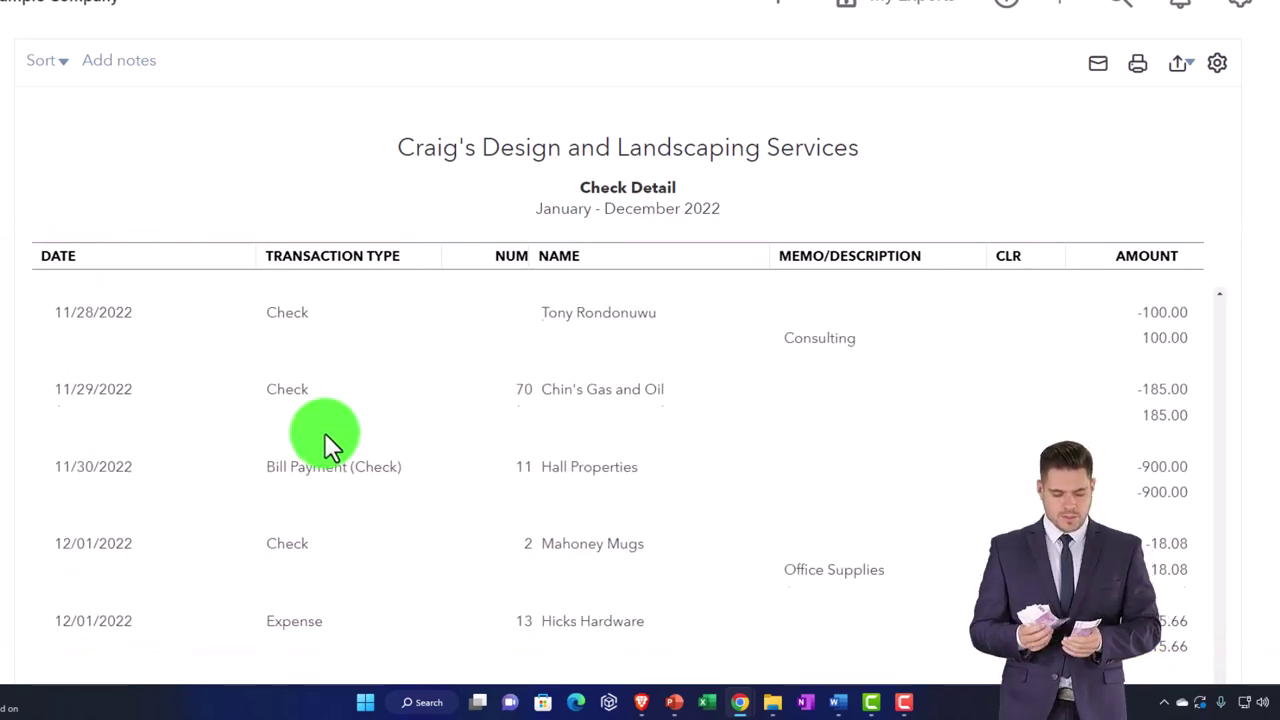
scroll(324, 433, "up", 5)
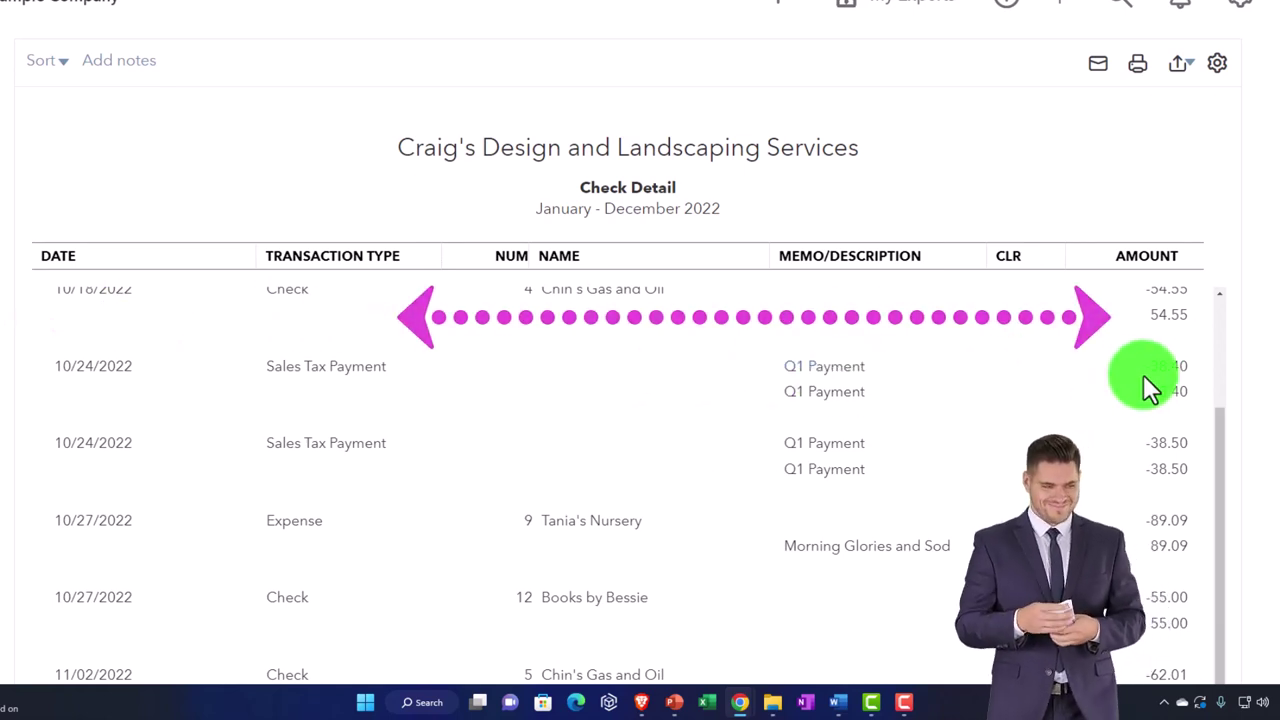
scroll(1020, 432, "up", 1)
scroll(1022, 437, "up", 3)
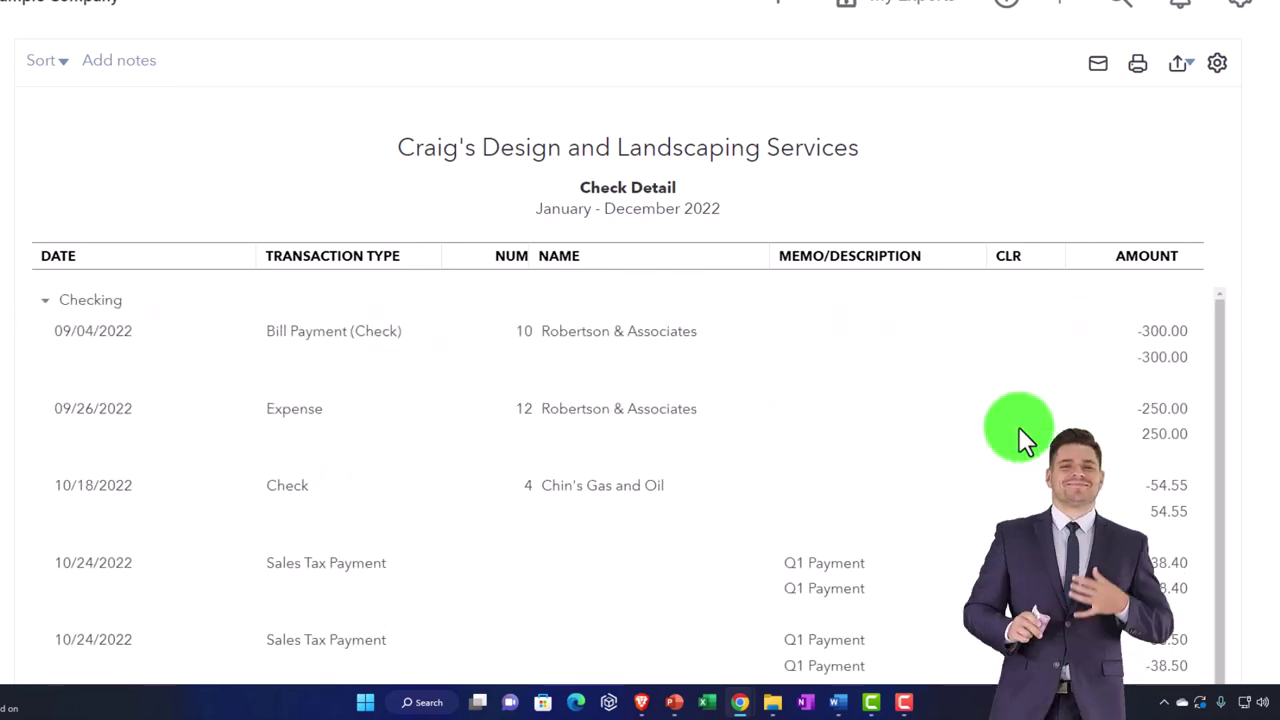
- Open the customization options of the Check Detail report and enable the Transaction Type filter
scroll(830, 438, "up", 3)
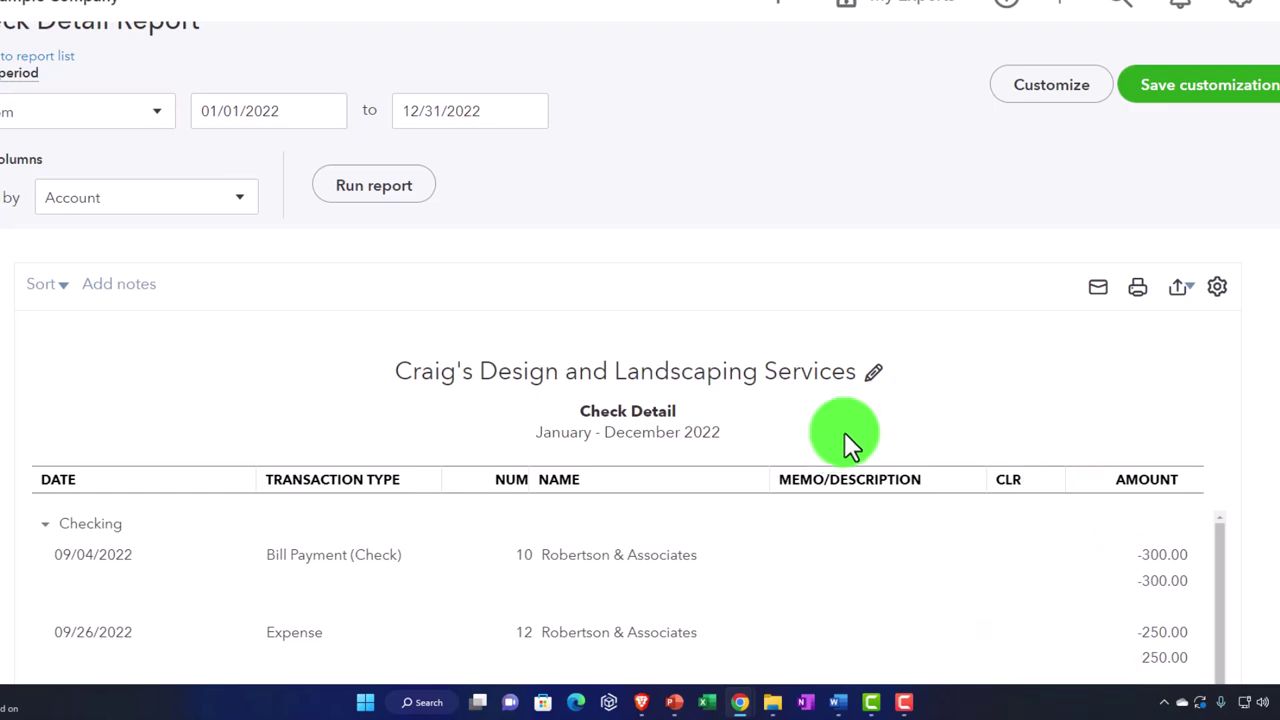
left_click(1035, 90)
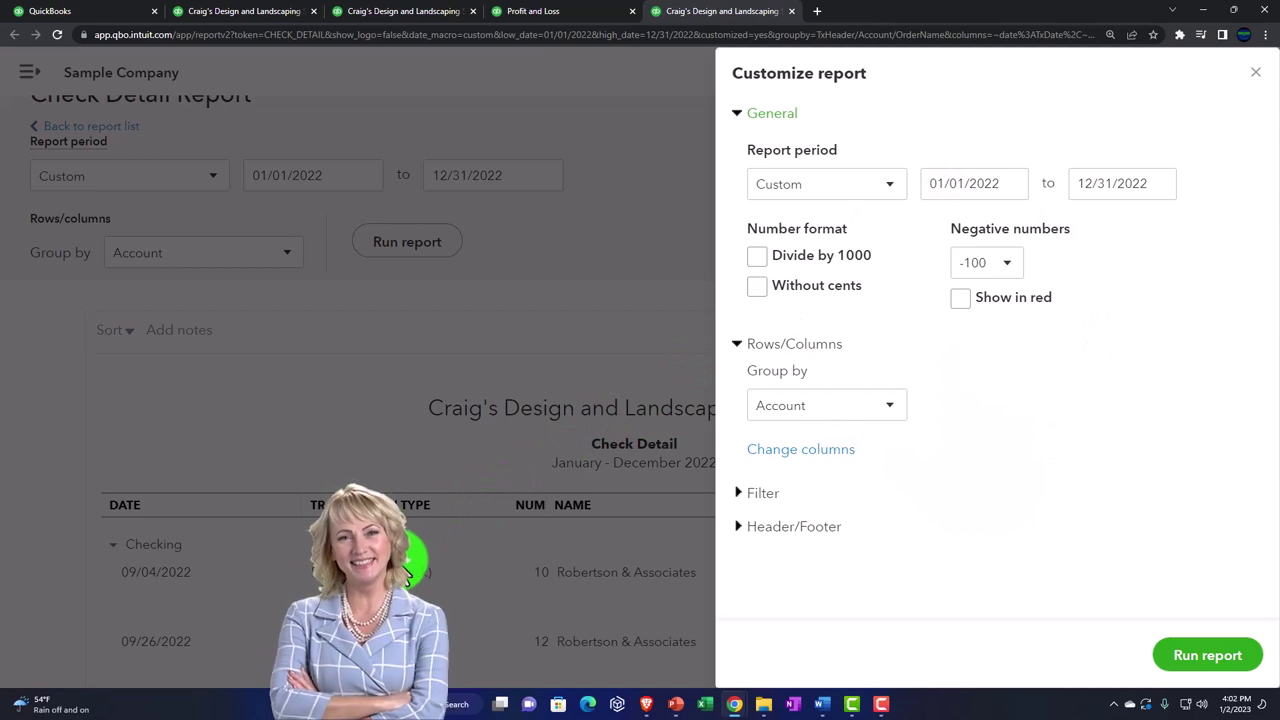
left_click(748, 494)
scroll(800, 441, "down", 2)
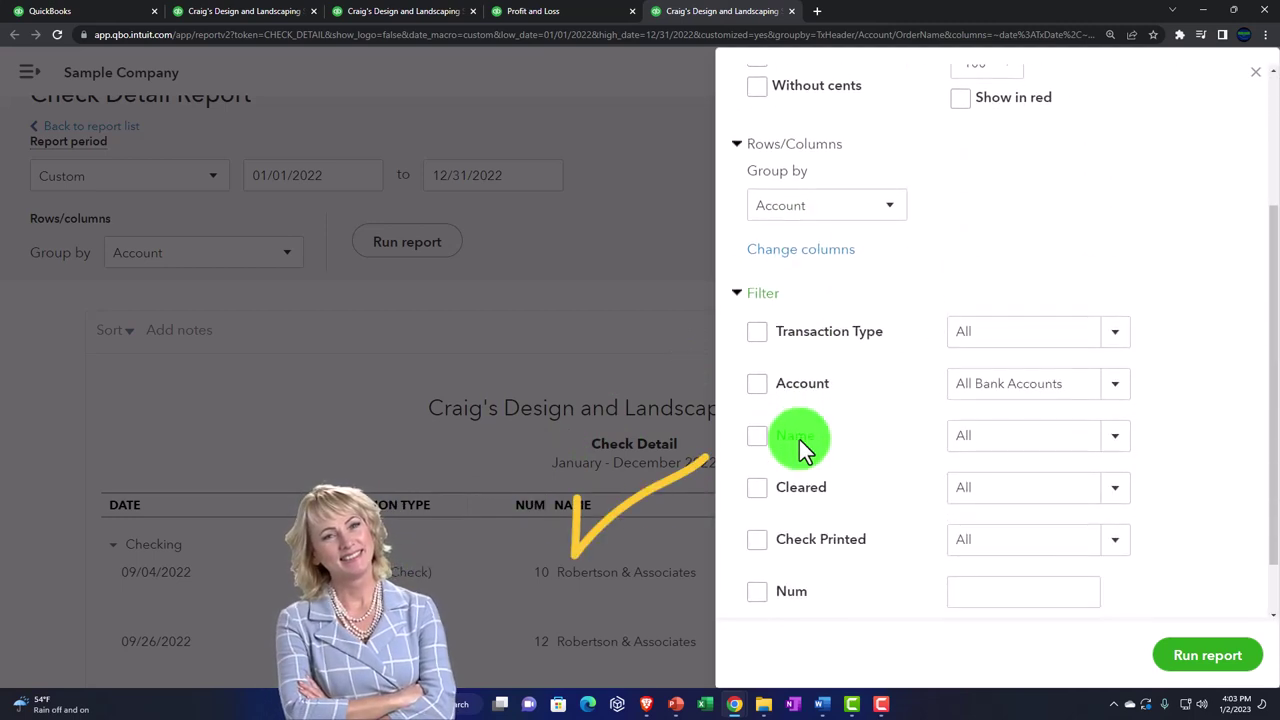
left_click(757, 334)
left_click(1115, 338)
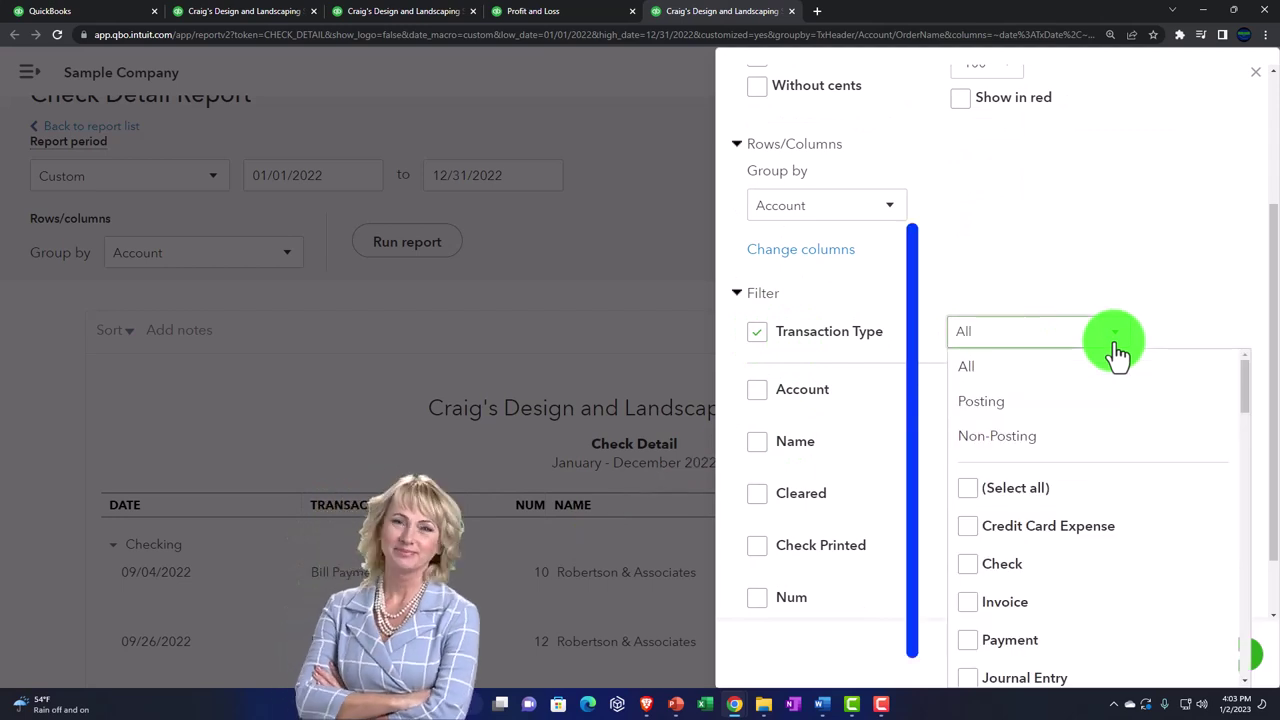
- Limit the transaction type to Bill Payment (Check), rerun the report, and review the filtered transactions
scroll(1090, 465, "down", 3)
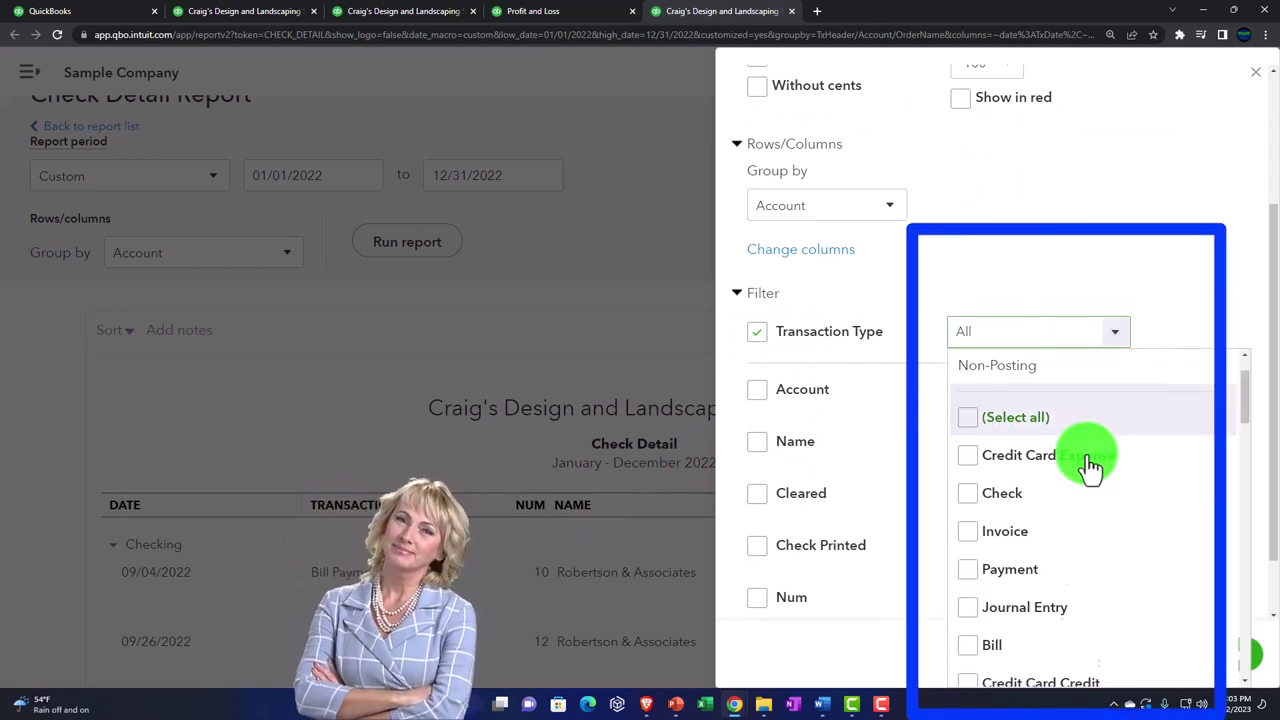
scroll(1090, 465, "down", 3)
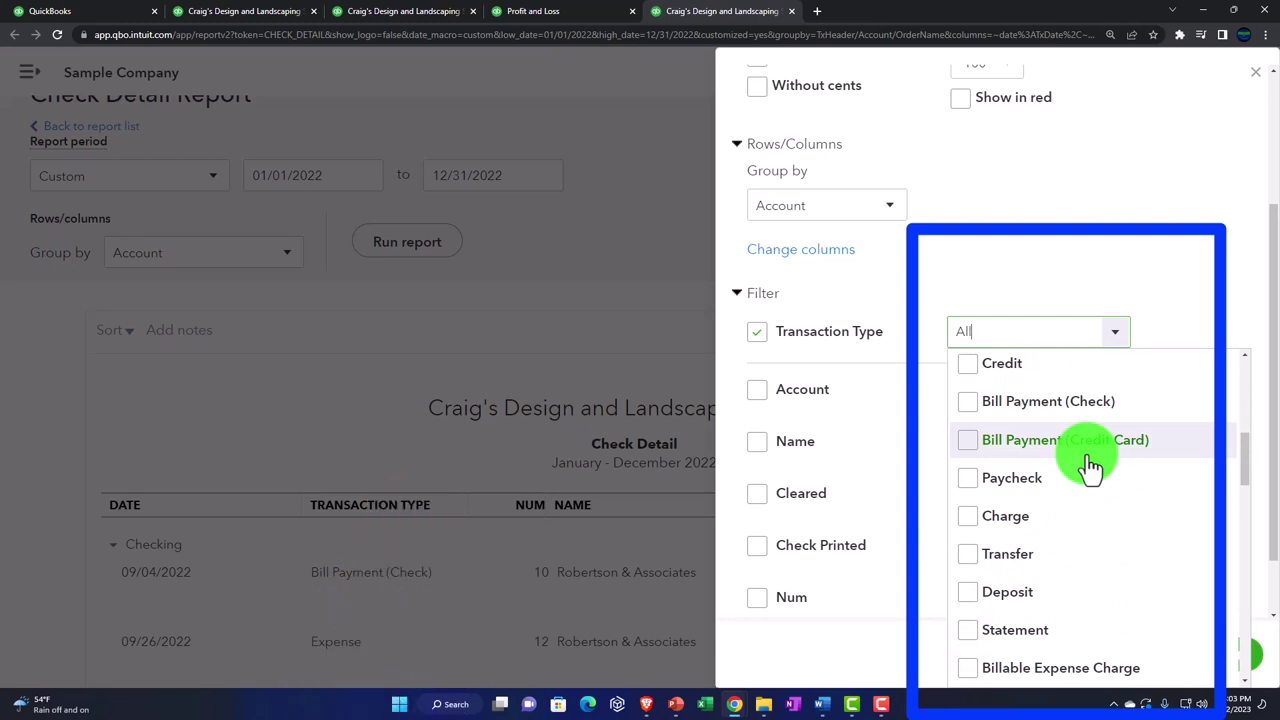
left_click(968, 402)
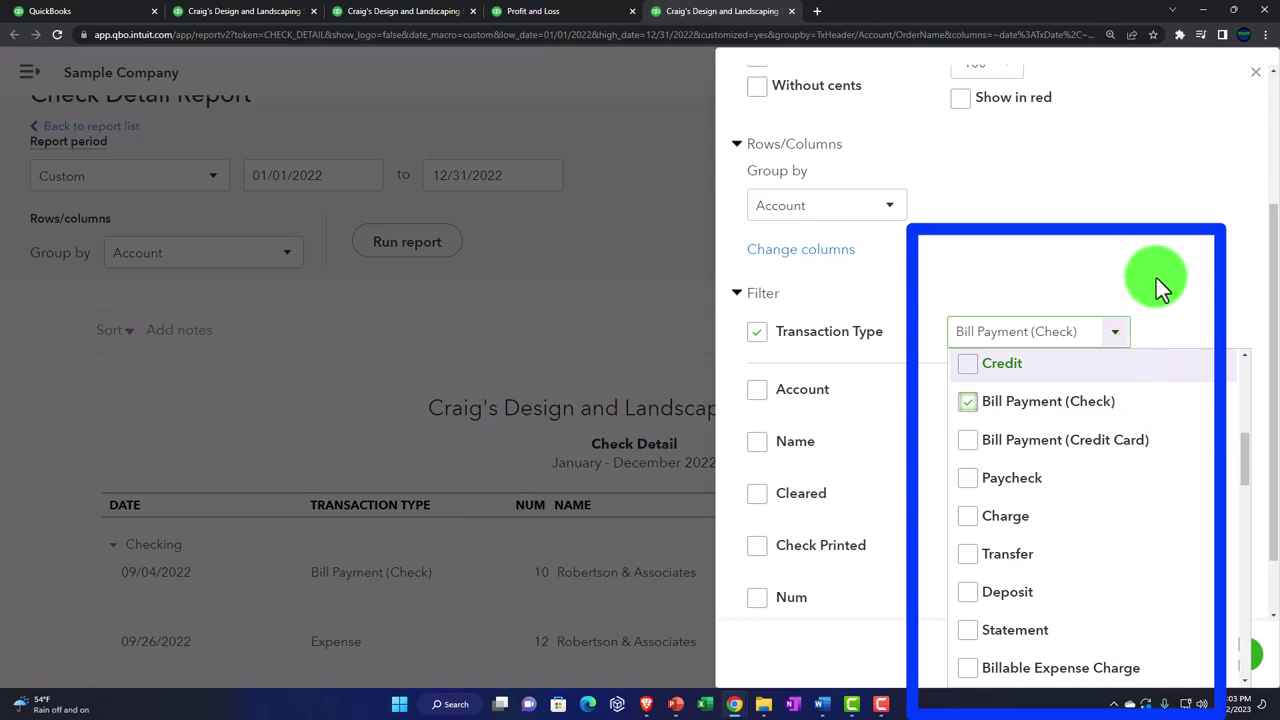
scroll(1148, 263, "down", 1)
left_click(1197, 662)
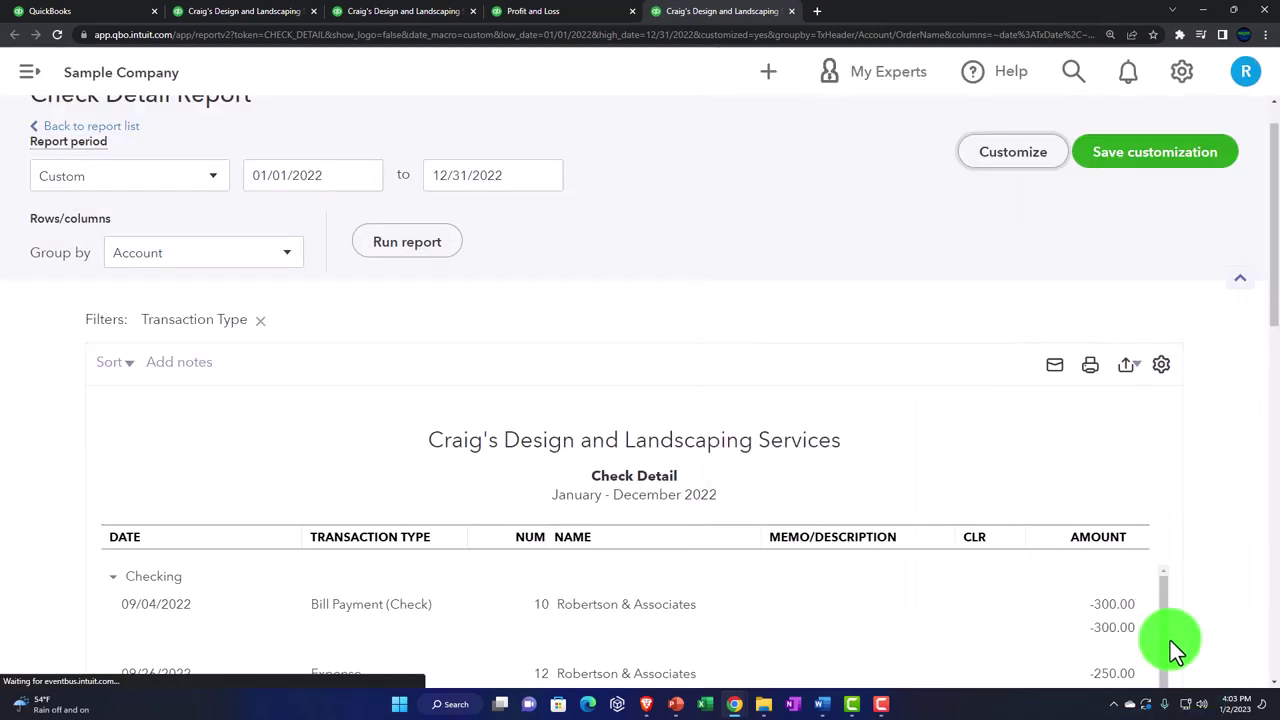
scroll(712, 488, "down", 4)
scroll(706, 490, "down", 2)
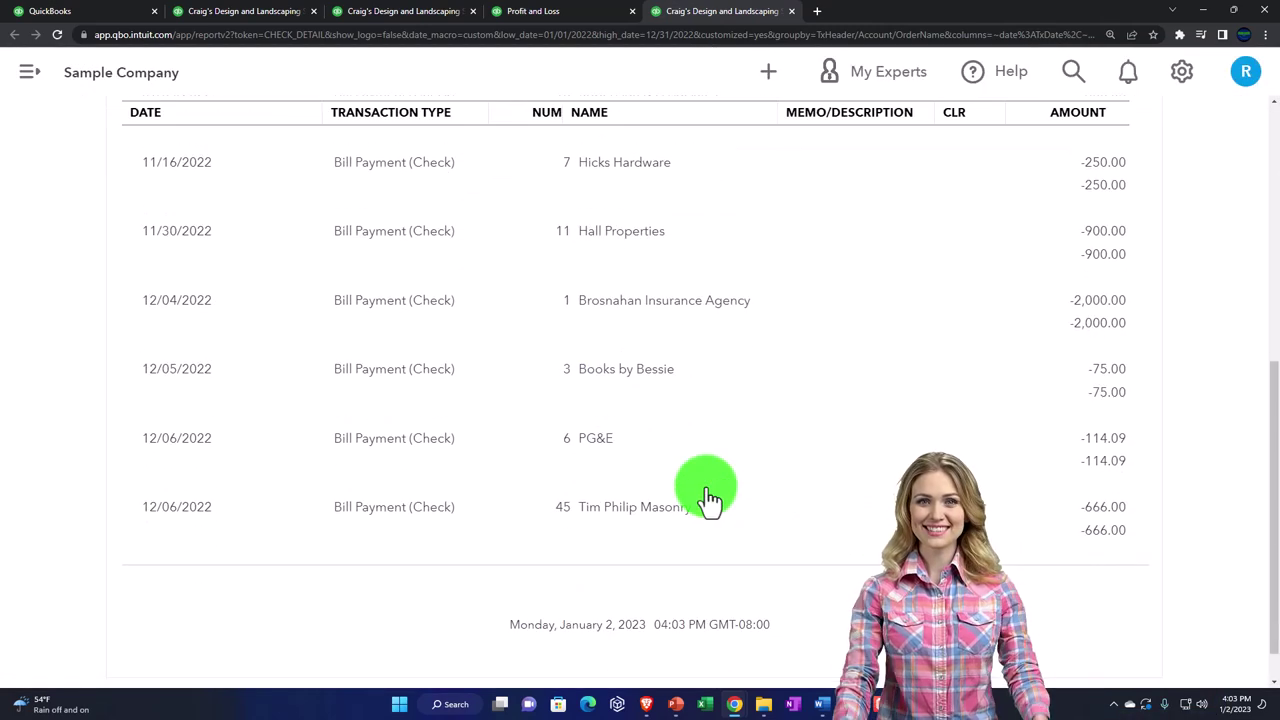
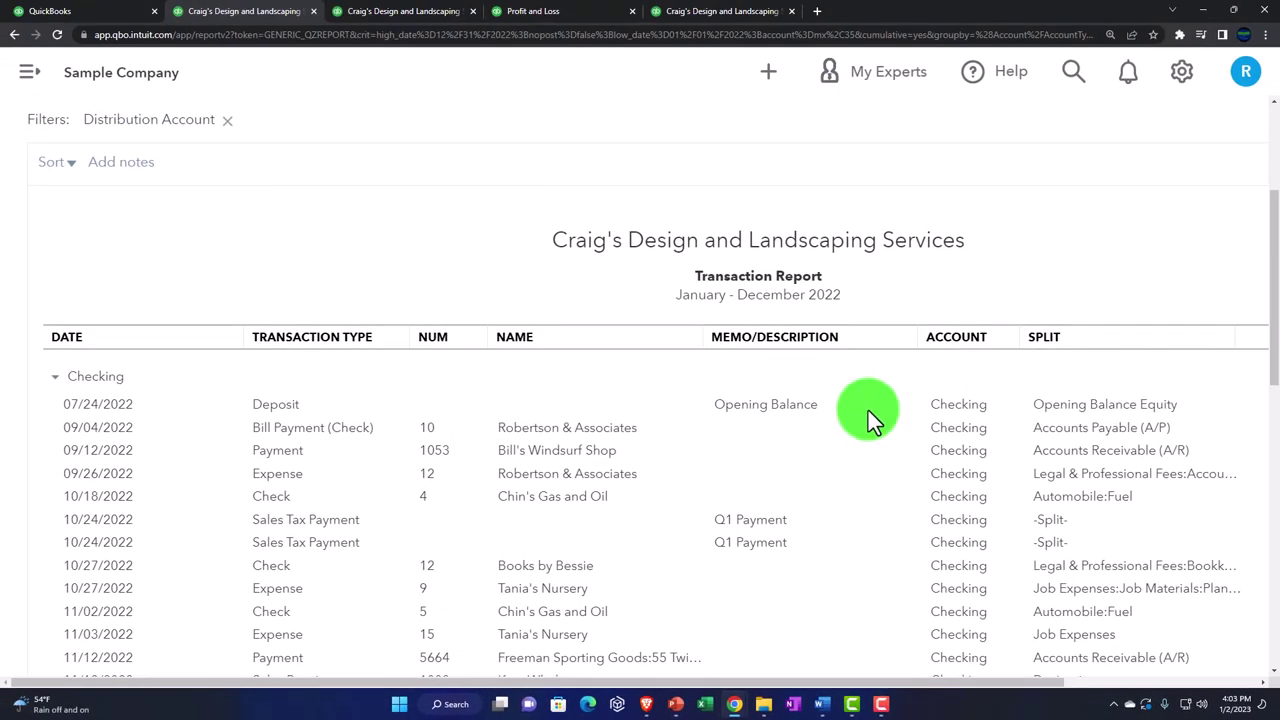
- Open the customization options of the 2022 Checking Transaction Report and enable the Transaction Type filter
key("ctrl+minus")
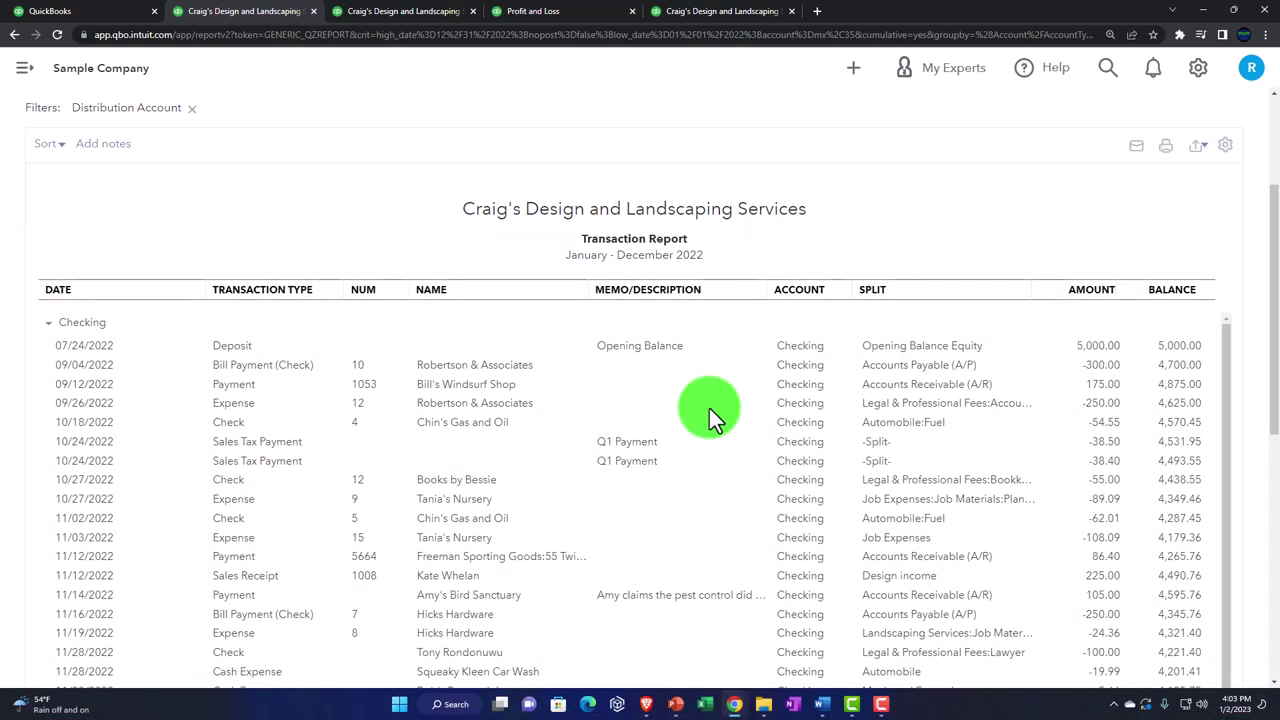
scroll(709, 408, "up", 2)
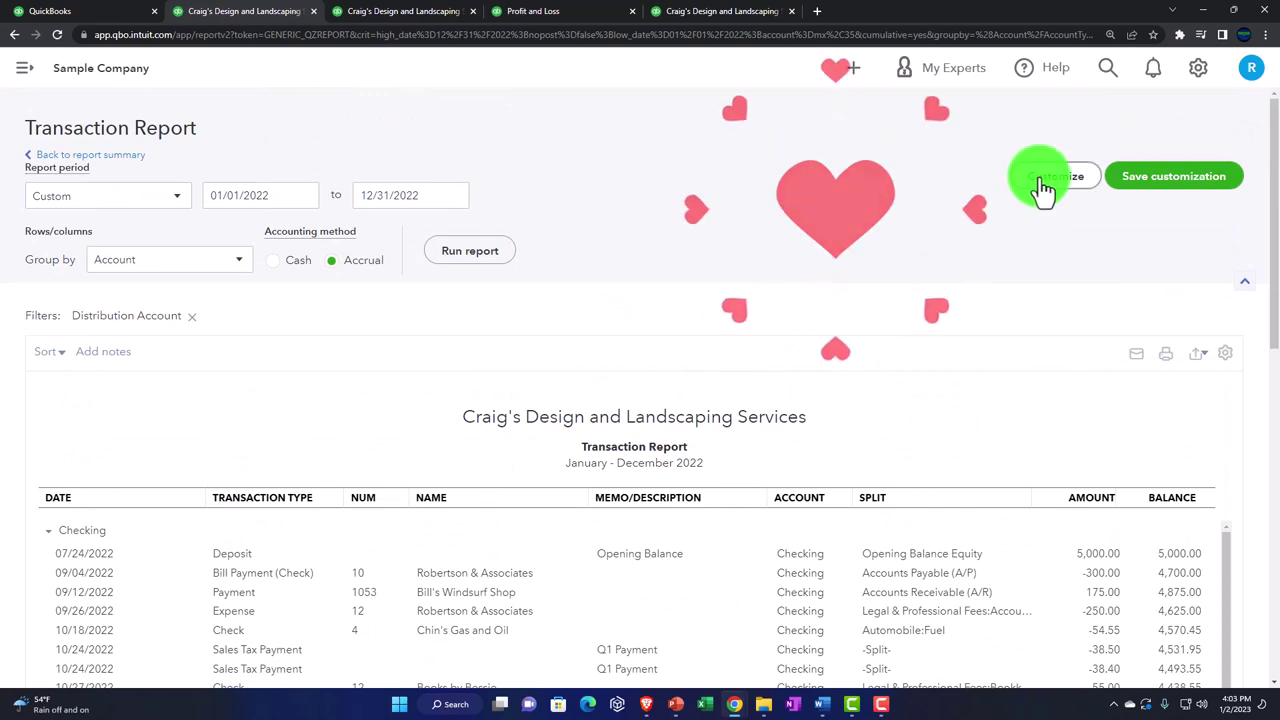
left_click(1043, 180)
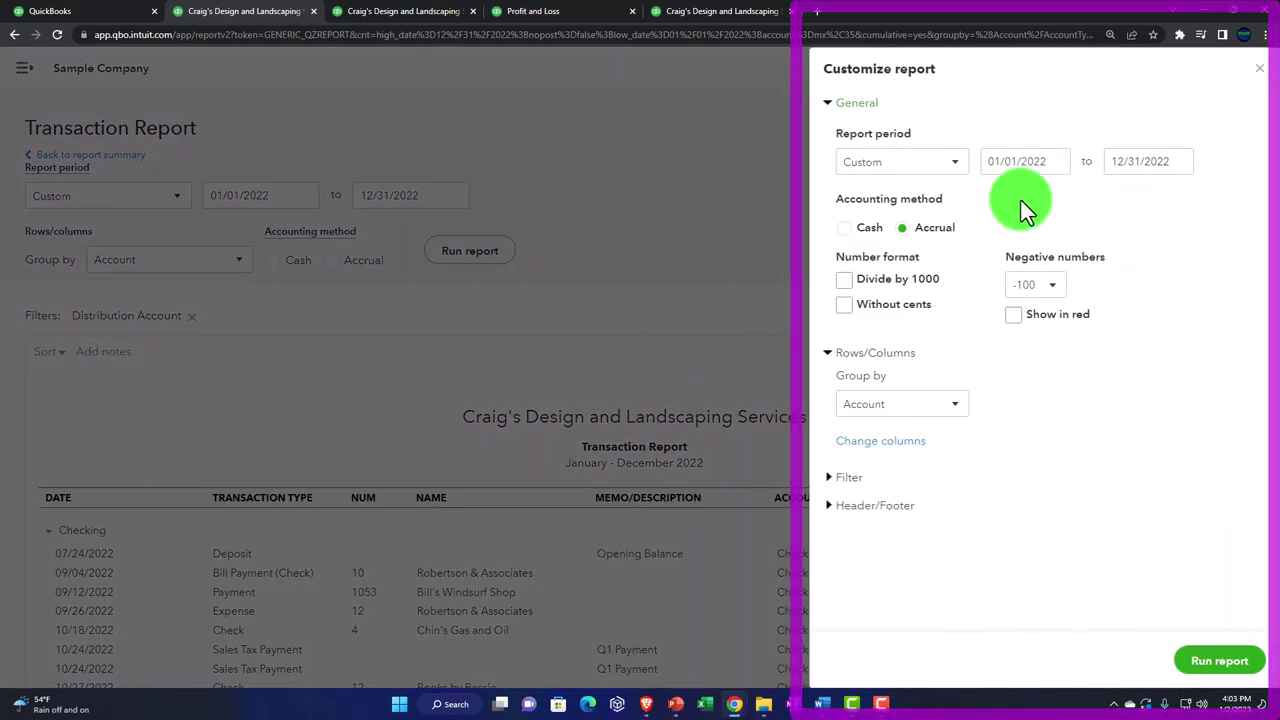
left_click(828, 477)
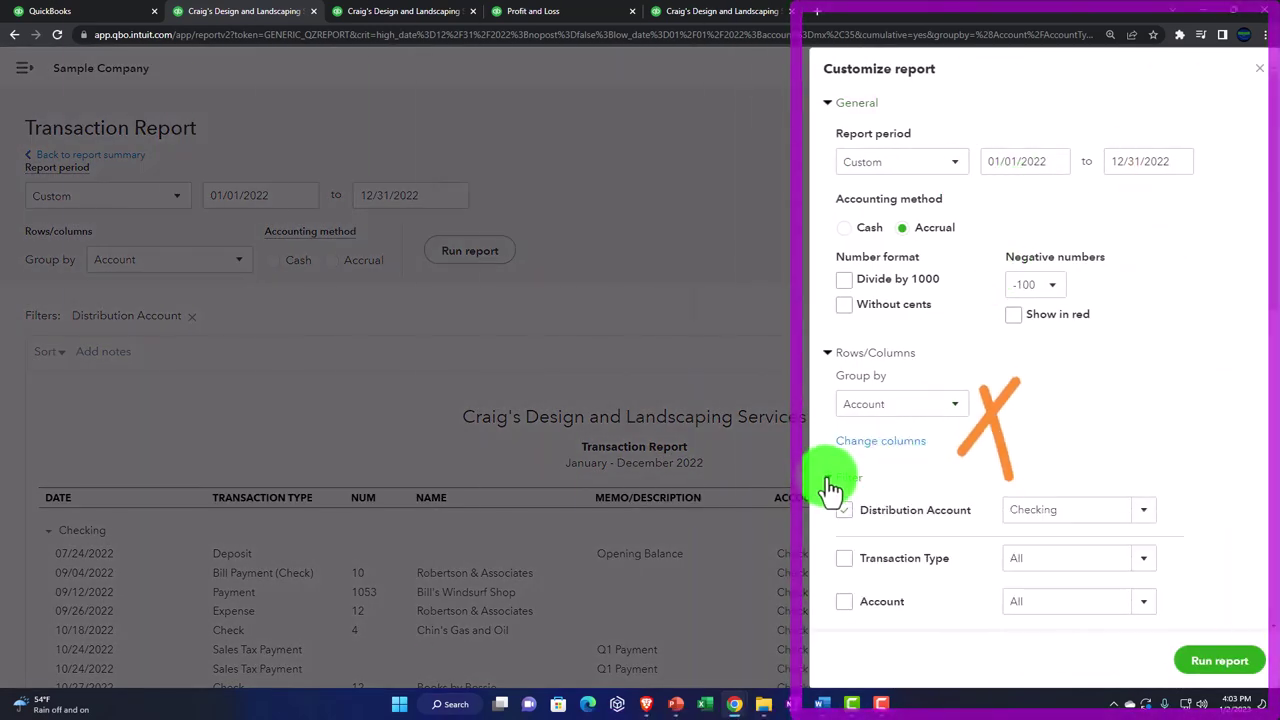
scroll(830, 487, "down", 1)
scroll(830, 487, "down", 1)
left_click(845, 358)
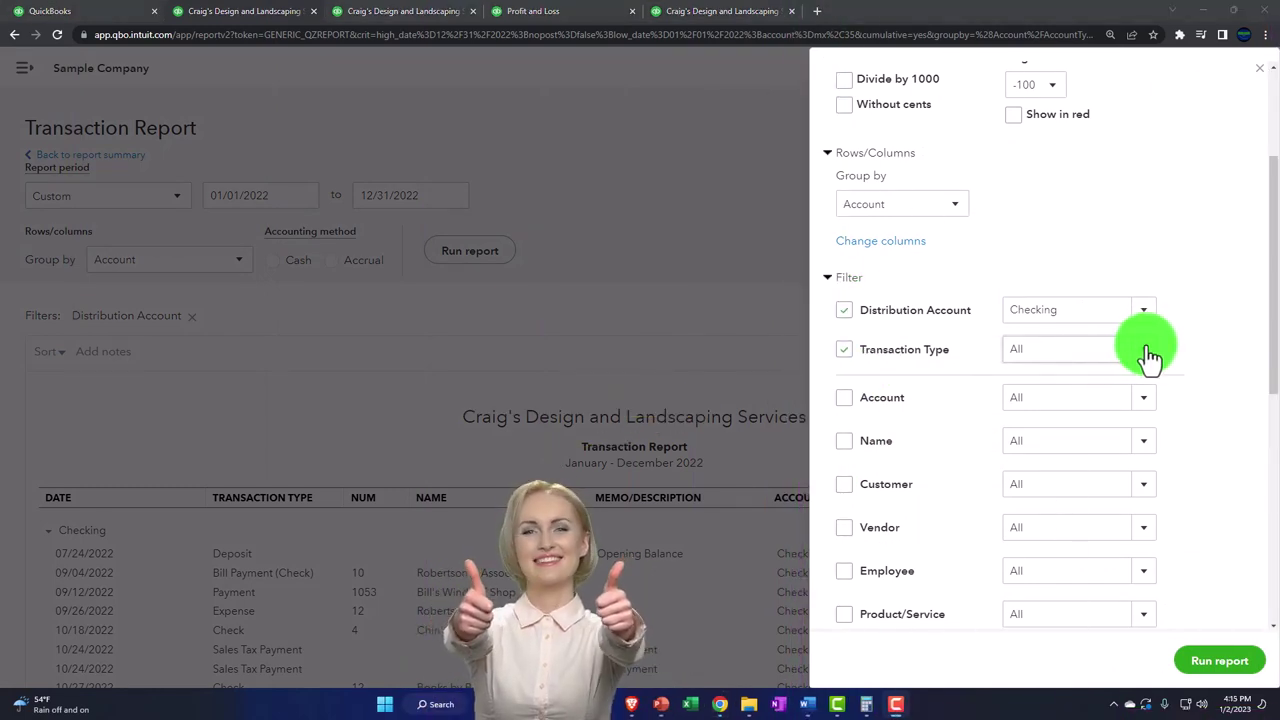
- Select Check and Bill Payment (Check) as transaction types in the report filter
left_click(1146, 352)
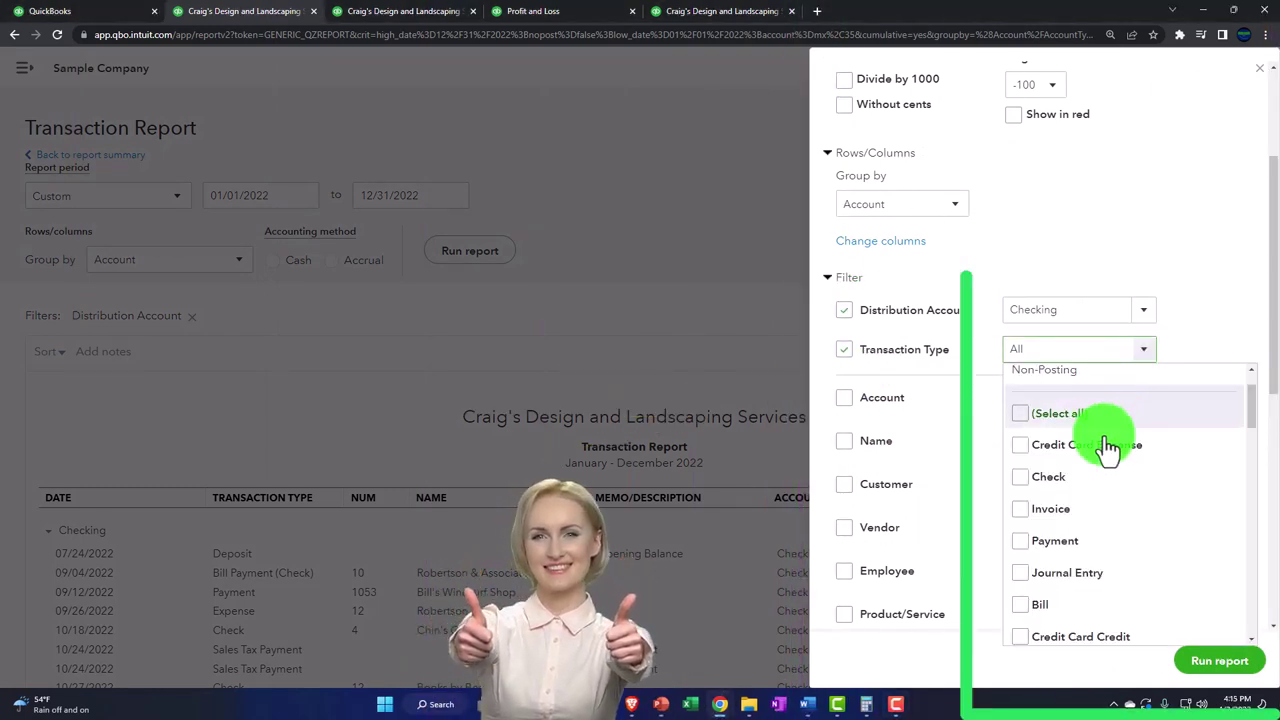
left_click(1063, 474)
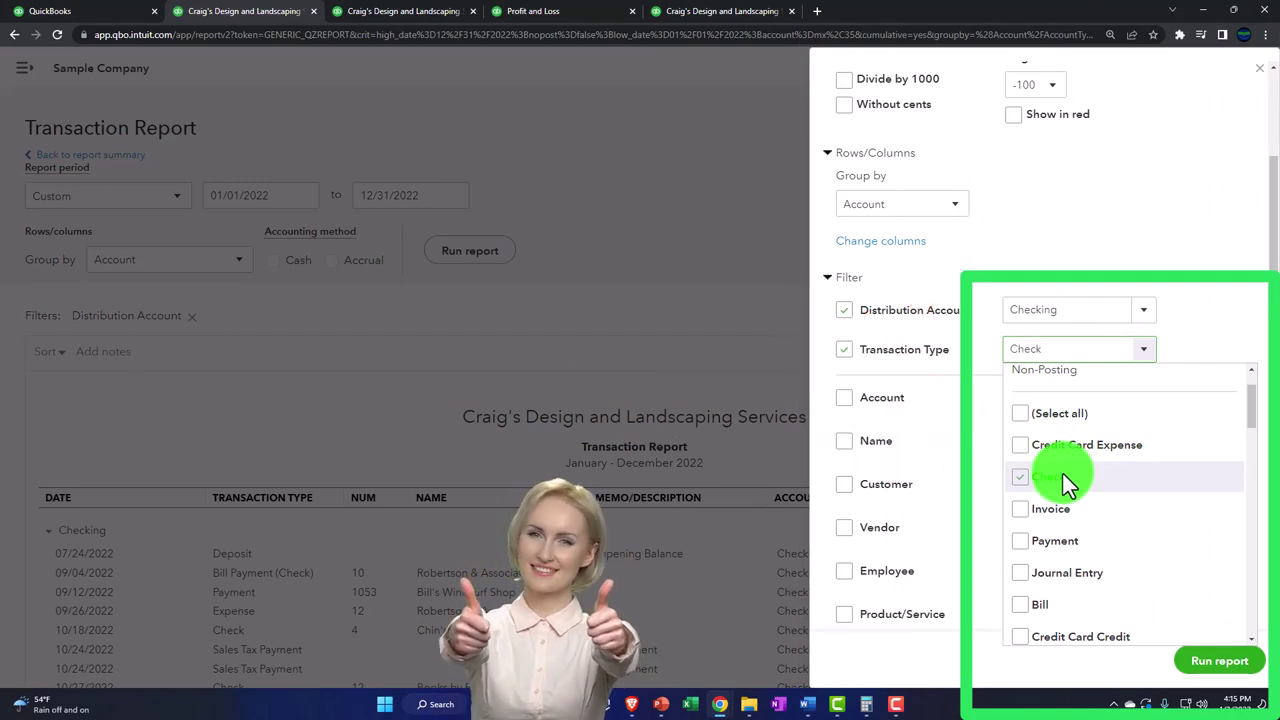
scroll(1063, 474, "down", 1)
scroll(1063, 474, "down", 1)
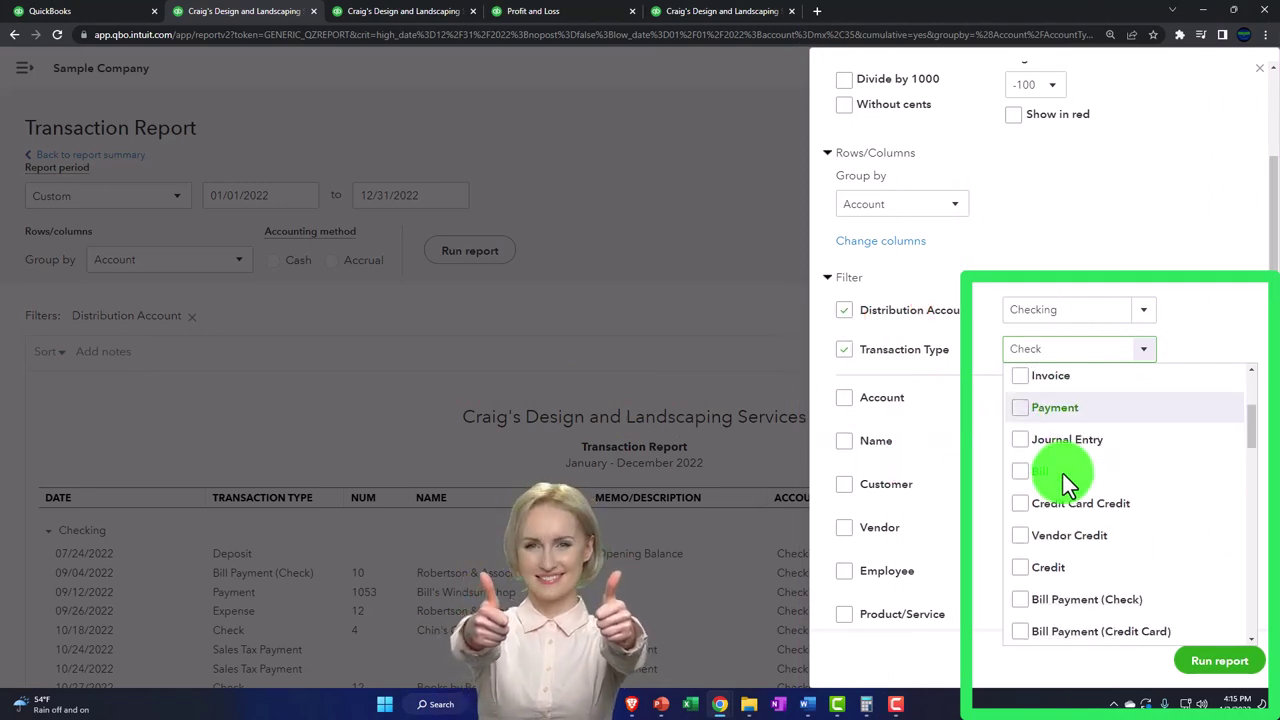
scroll(1063, 474, "down", 1)
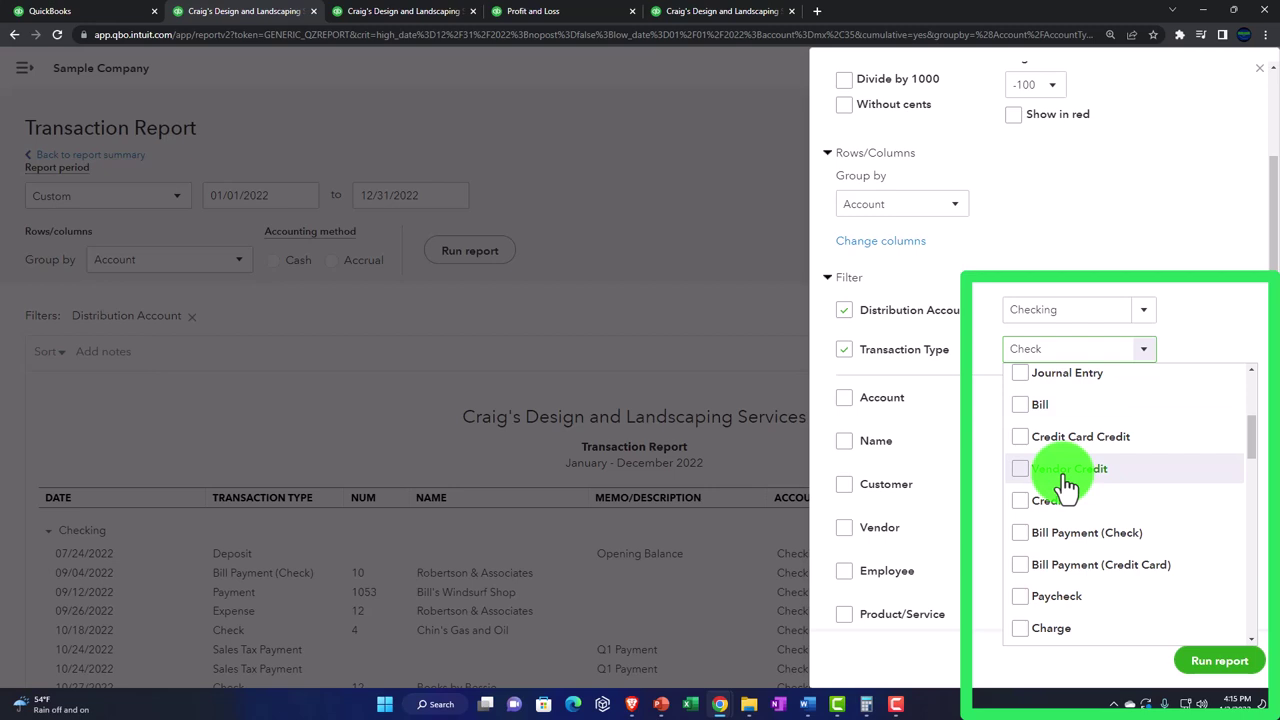
scroll(1067, 483, "down", 1)
left_click(1065, 480)
- Add Expense to the selected transaction types, run the Transaction Report, and review the filtered Checking transactions
scroll(1068, 479, "down", 1)
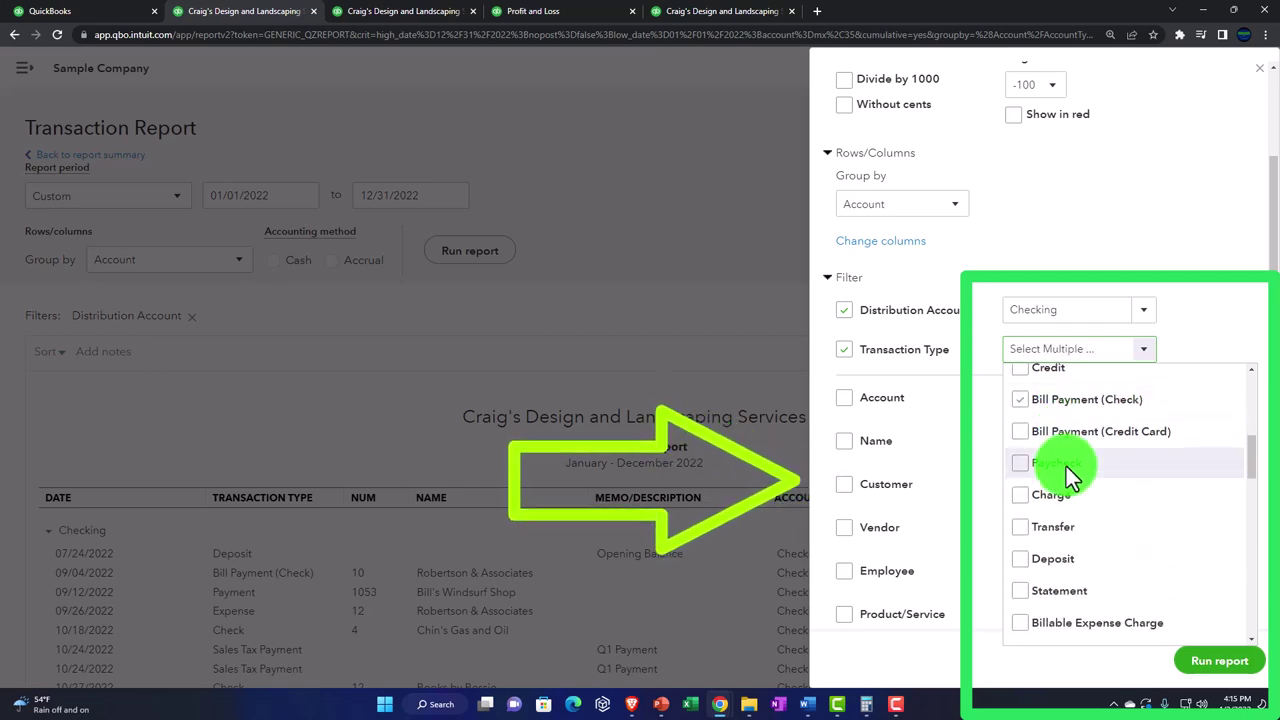
scroll(1067, 479, "down", 2)
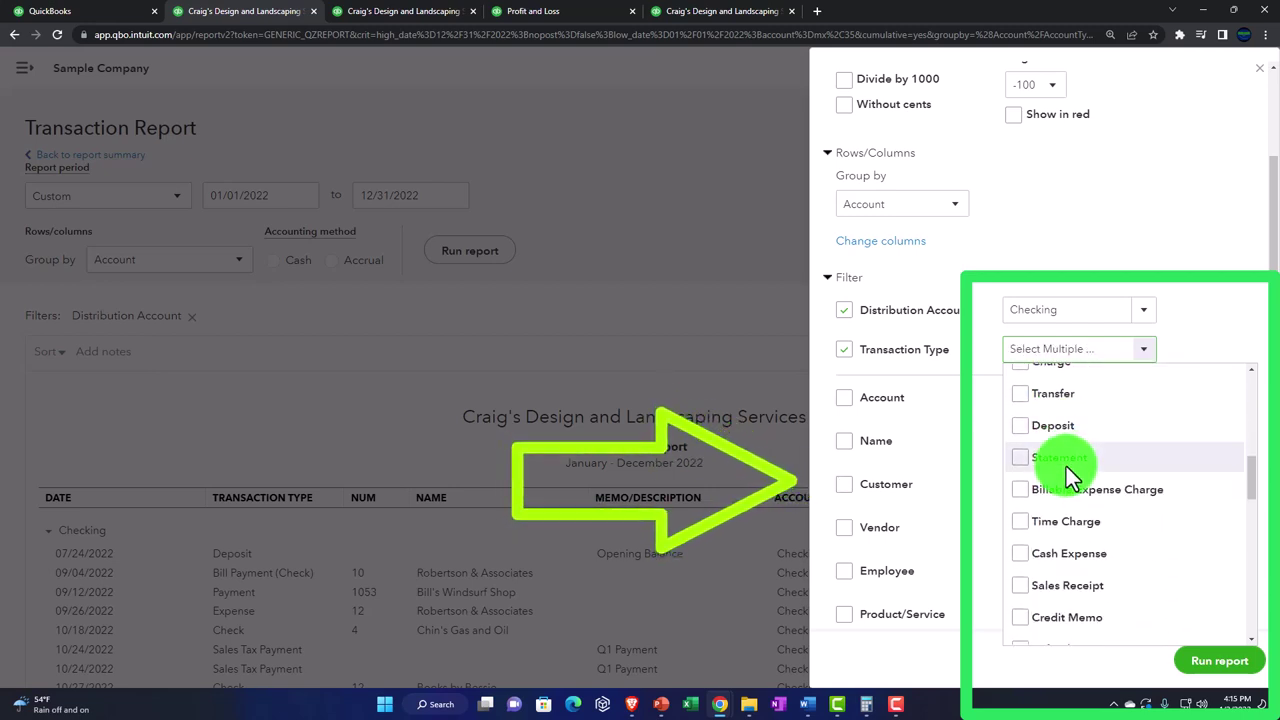
scroll(1070, 478, "down", 2)
scroll(1070, 478, "down", 1)
scroll(1070, 478, "down", 1)
scroll(1070, 478, "down", 4)
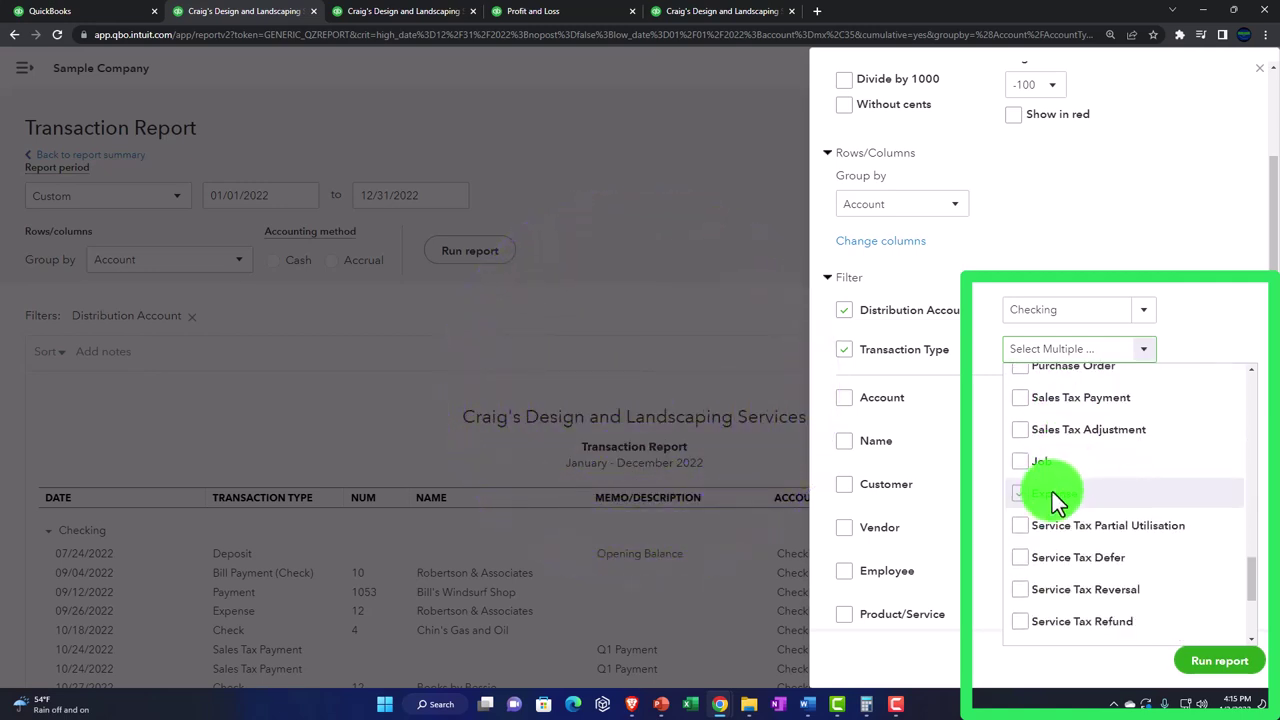
left_click(1056, 497)
left_click(1197, 660)
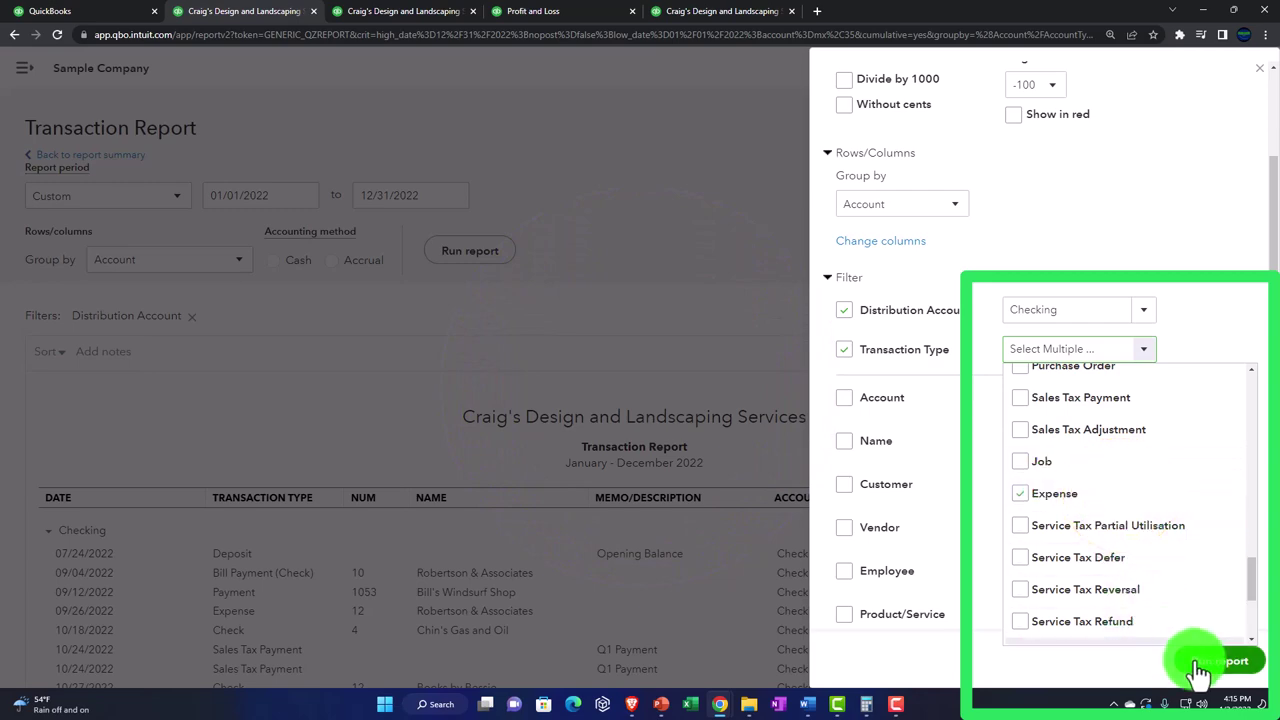
scroll(1190, 655, "down", 2)
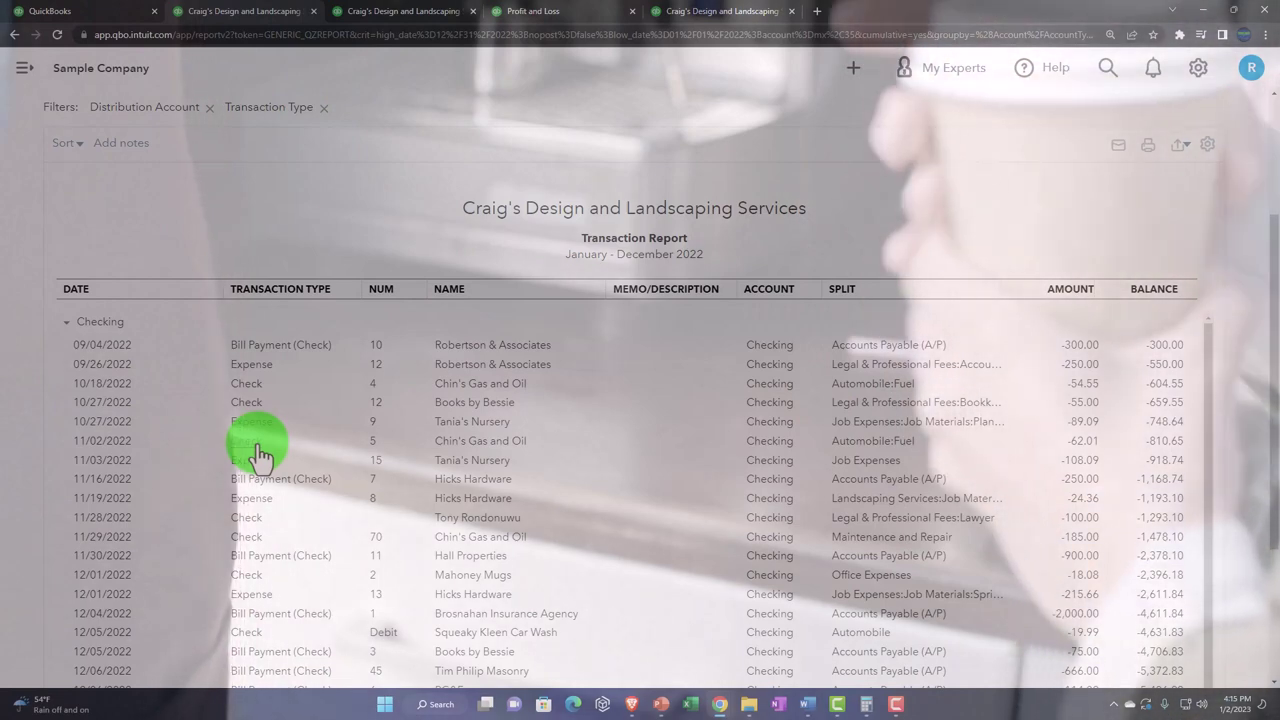
- Return from the Transaction Report to the Balance Sheet summary and close the Check Detail report
scroll(258, 455, "up", 2)
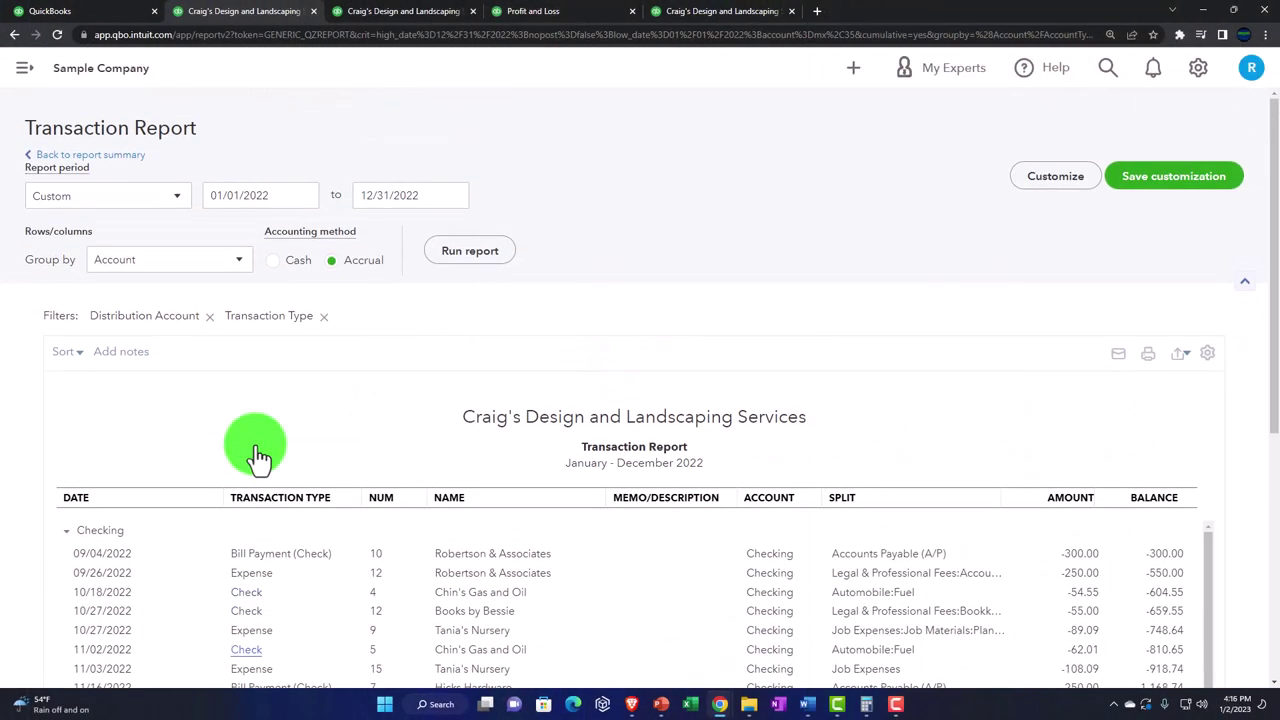
left_click(125, 170)
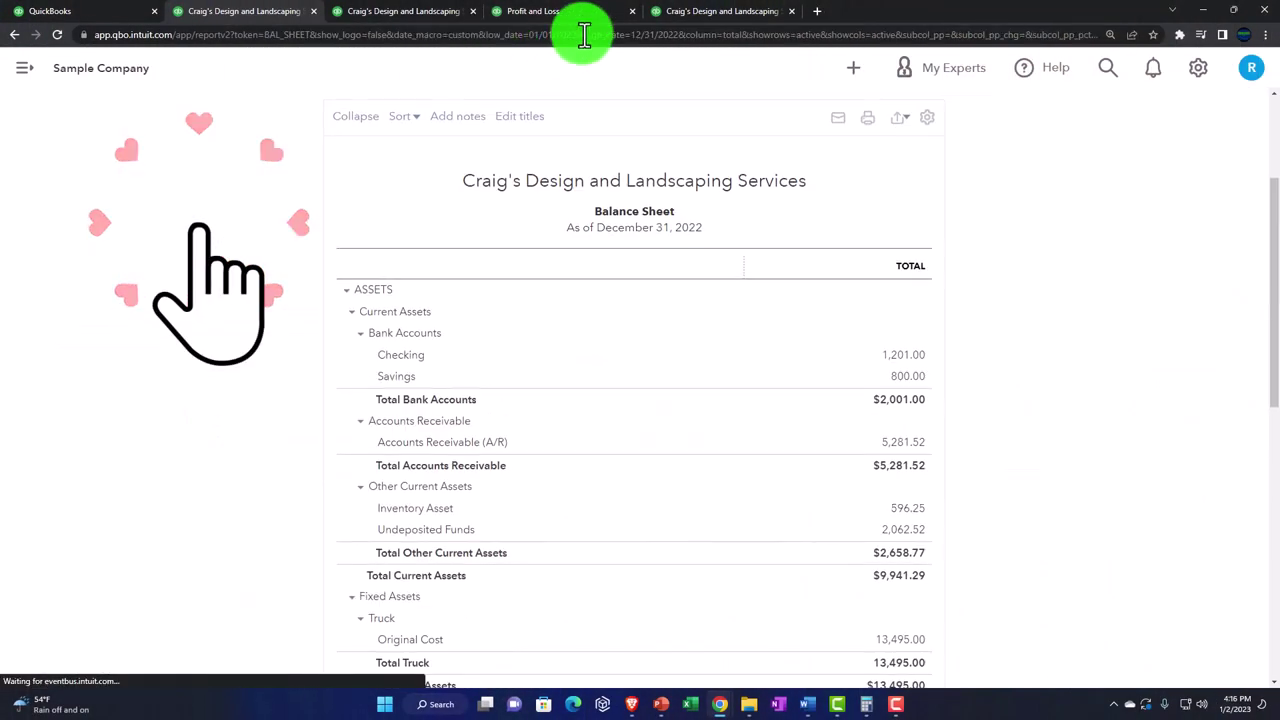
left_click(700, 15)
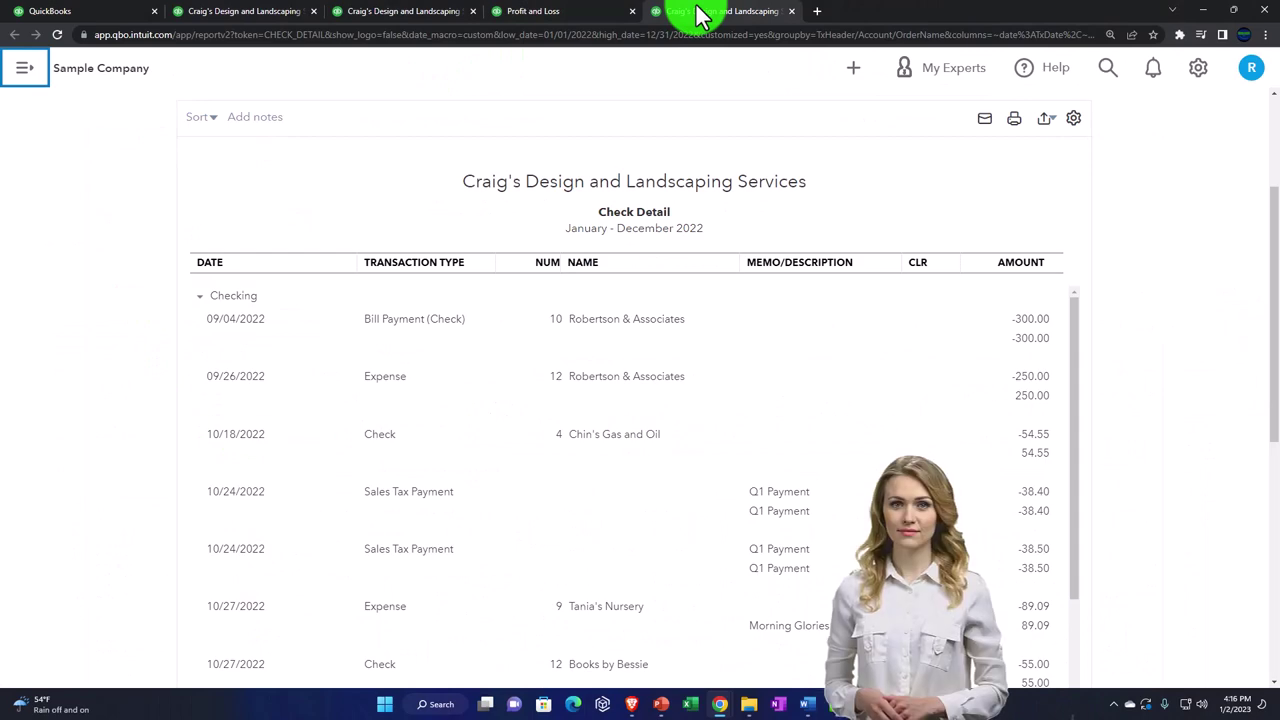
left_click(792, 11)
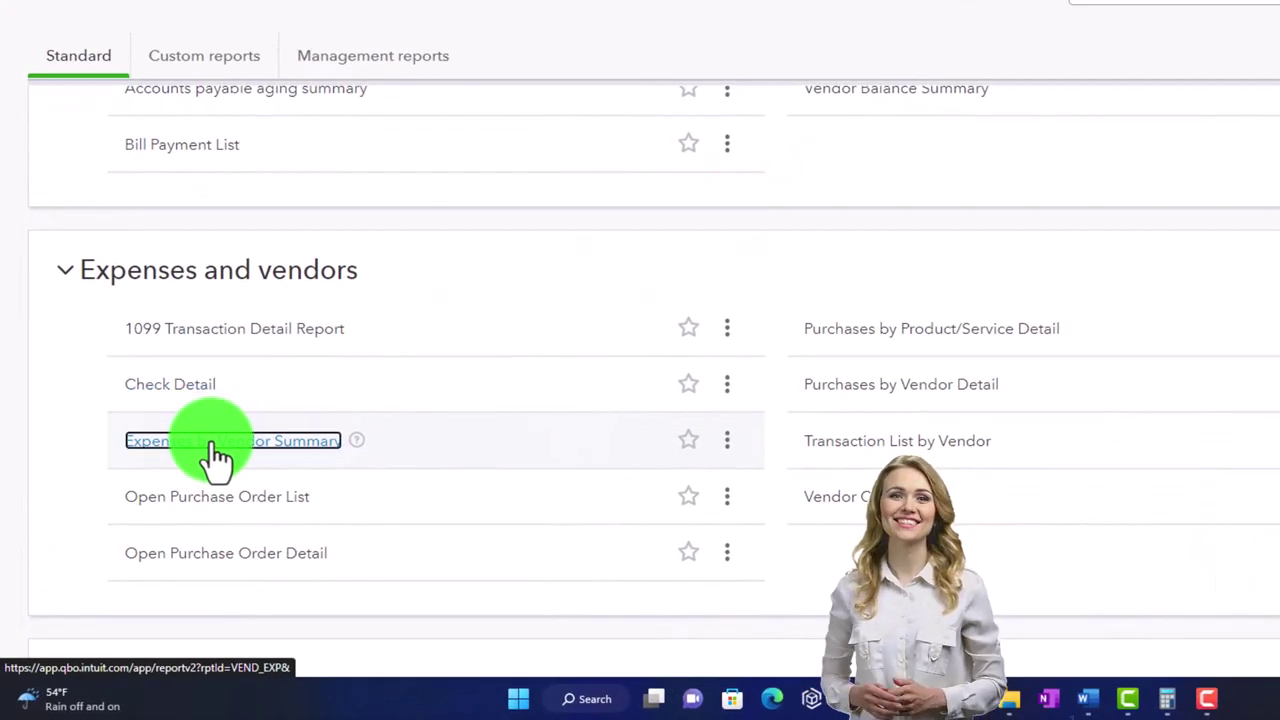
- Open the Expenses by Vendor Summary report in a new browser tab and collapse its navigation sidebar
right_click(217, 458)
left_click(236, 458)
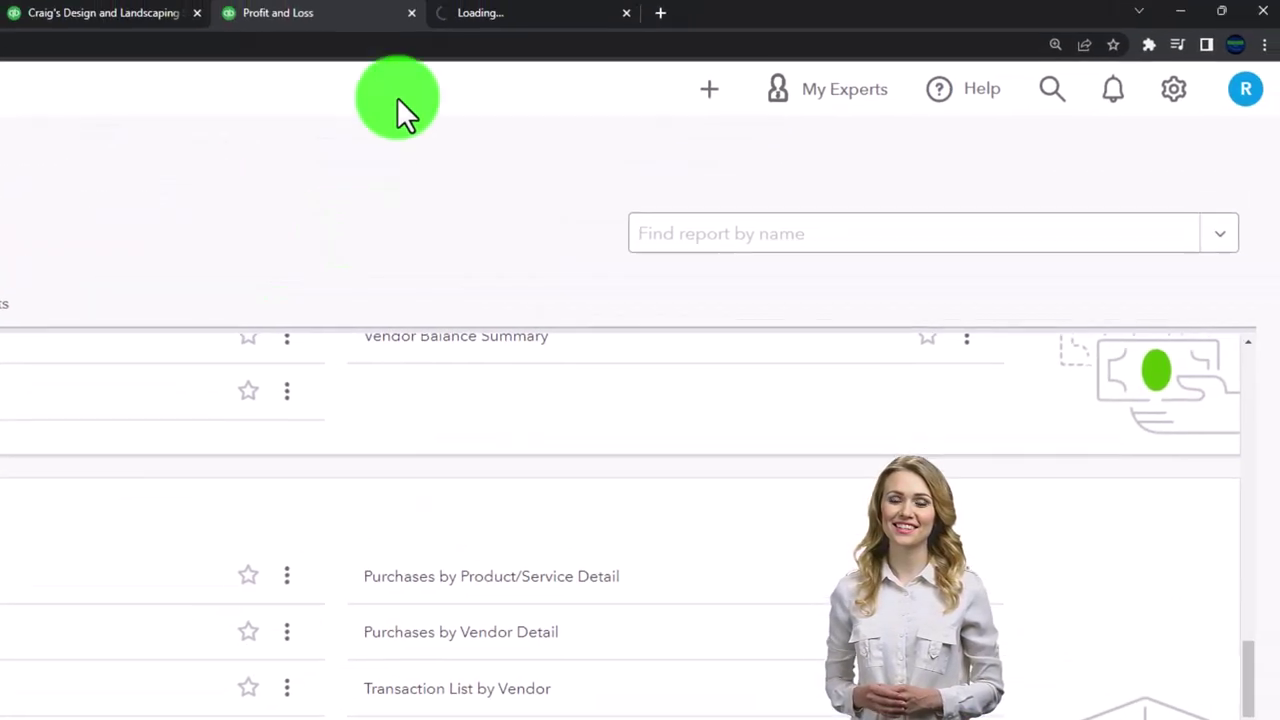
left_click(485, 15)
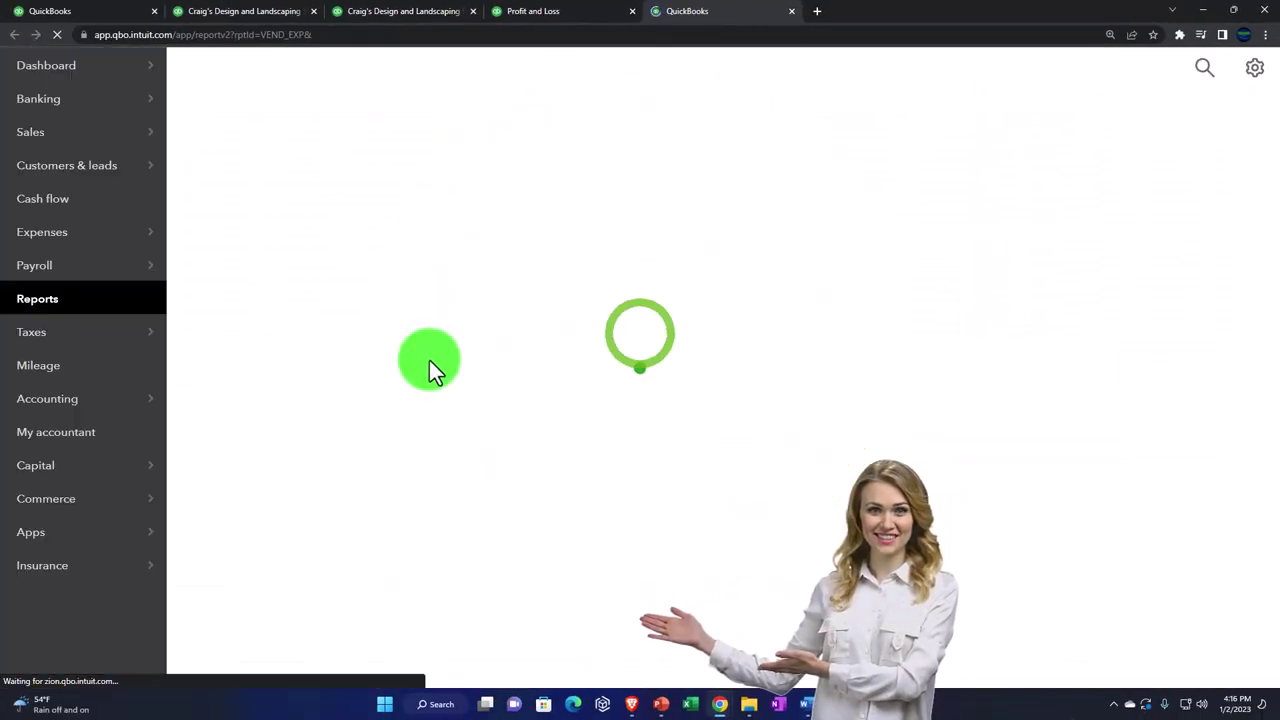
left_click(188, 66)
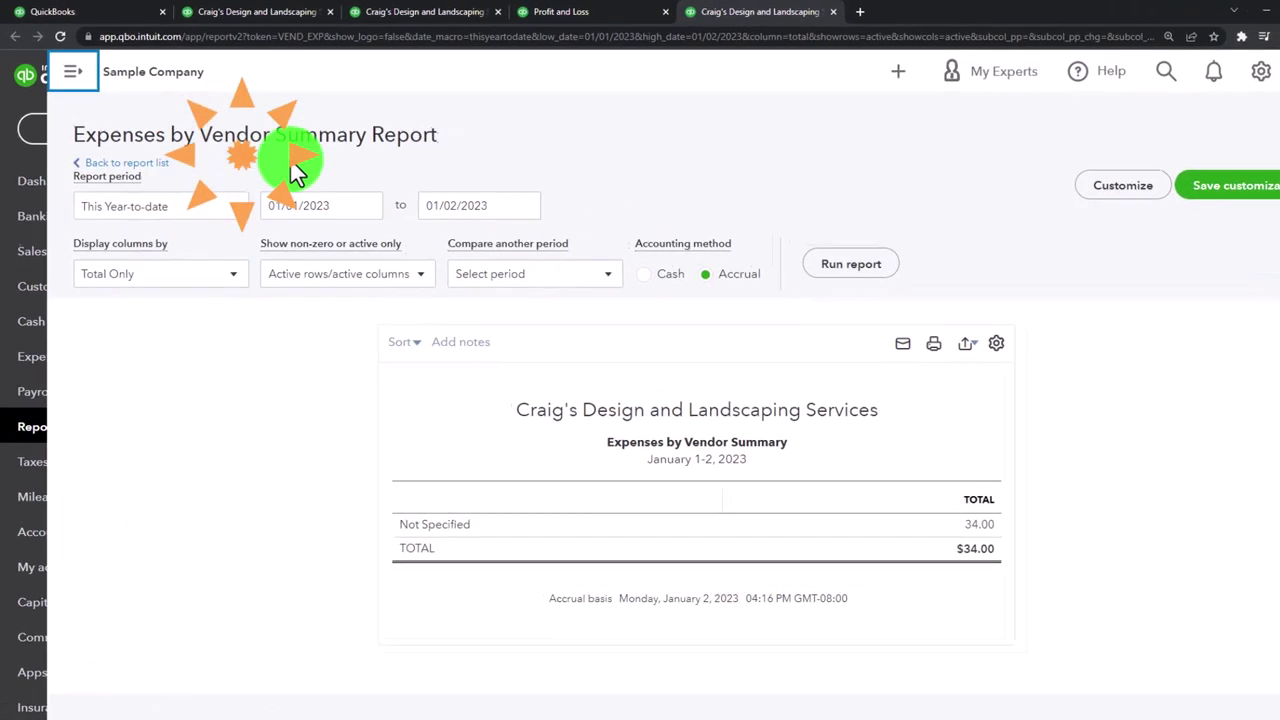
- Run the Expenses by Vendor Summary report for 01/01/2022 to 12/31/2022 and review the vendor totals
left_click(298, 208)
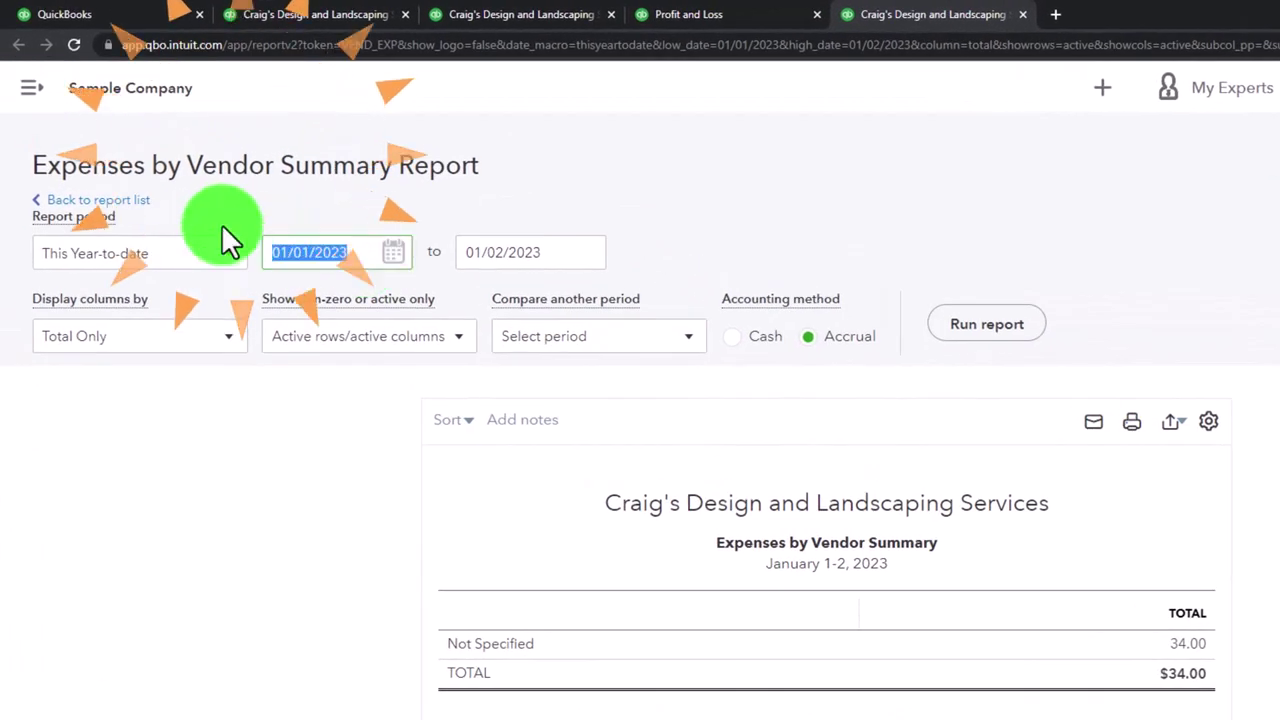
type("01/01/2022")
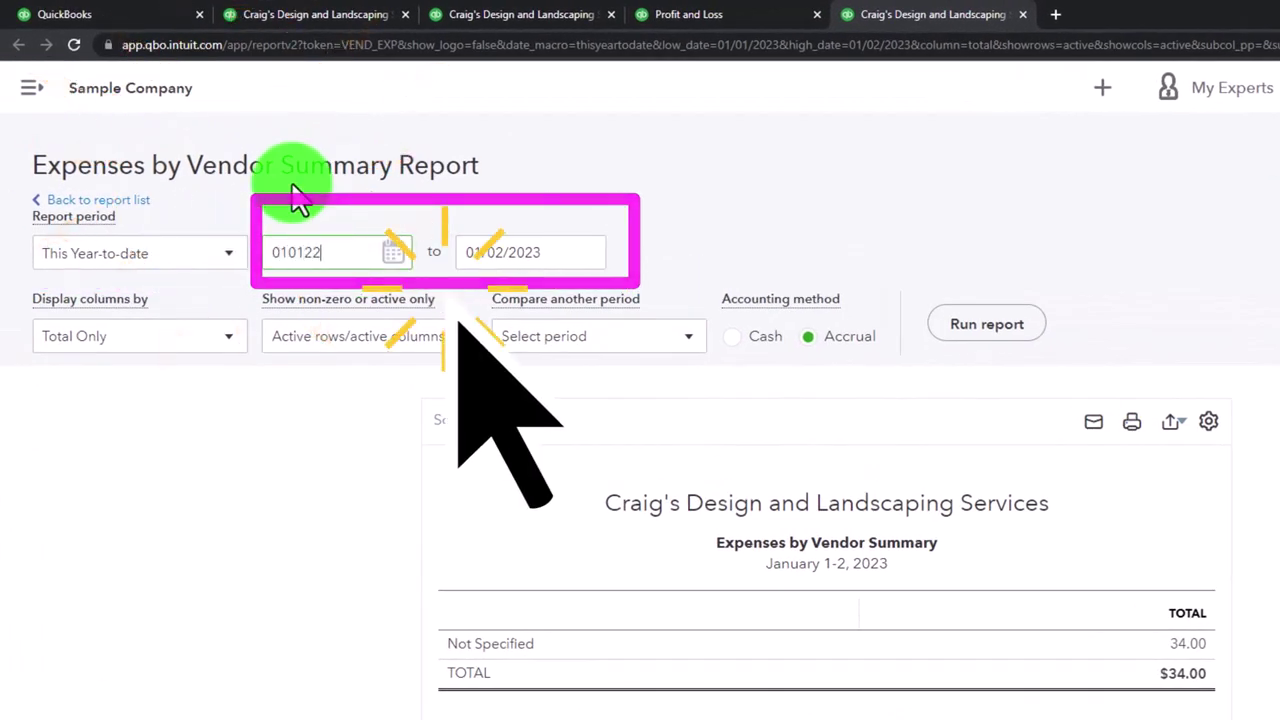
key("Tab")
type("12/31/2022")
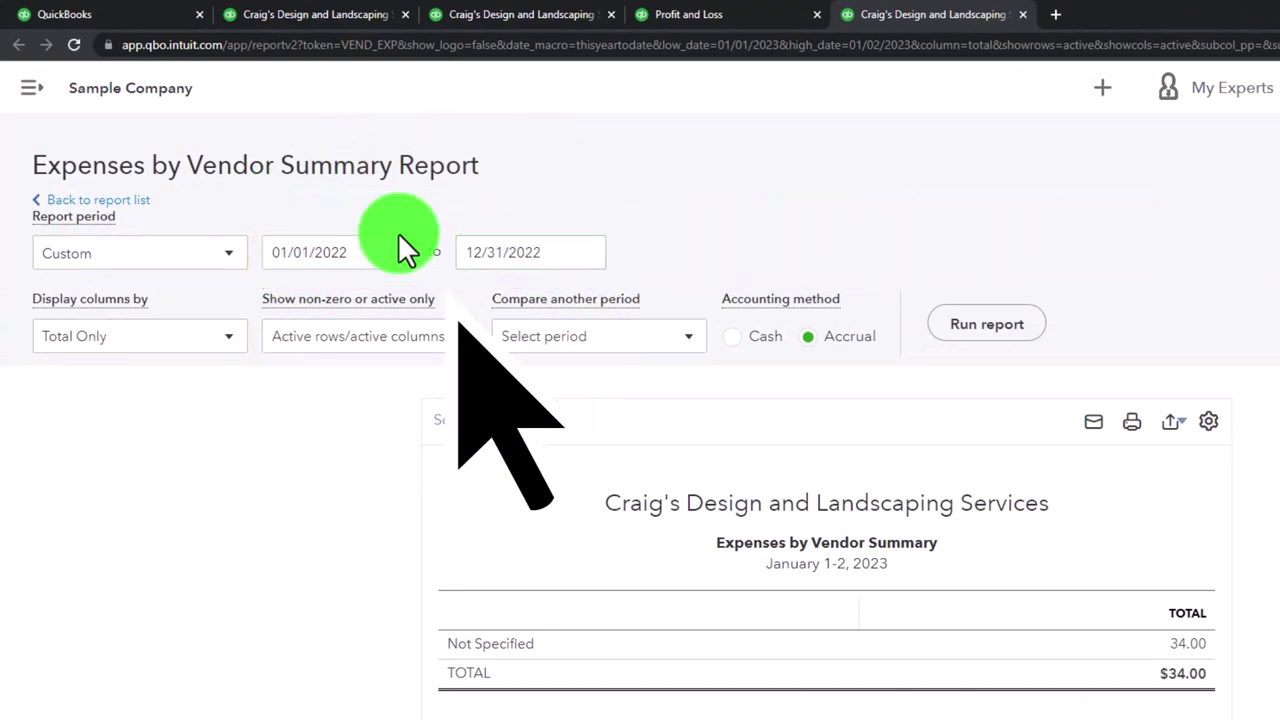
left_click(970, 334)
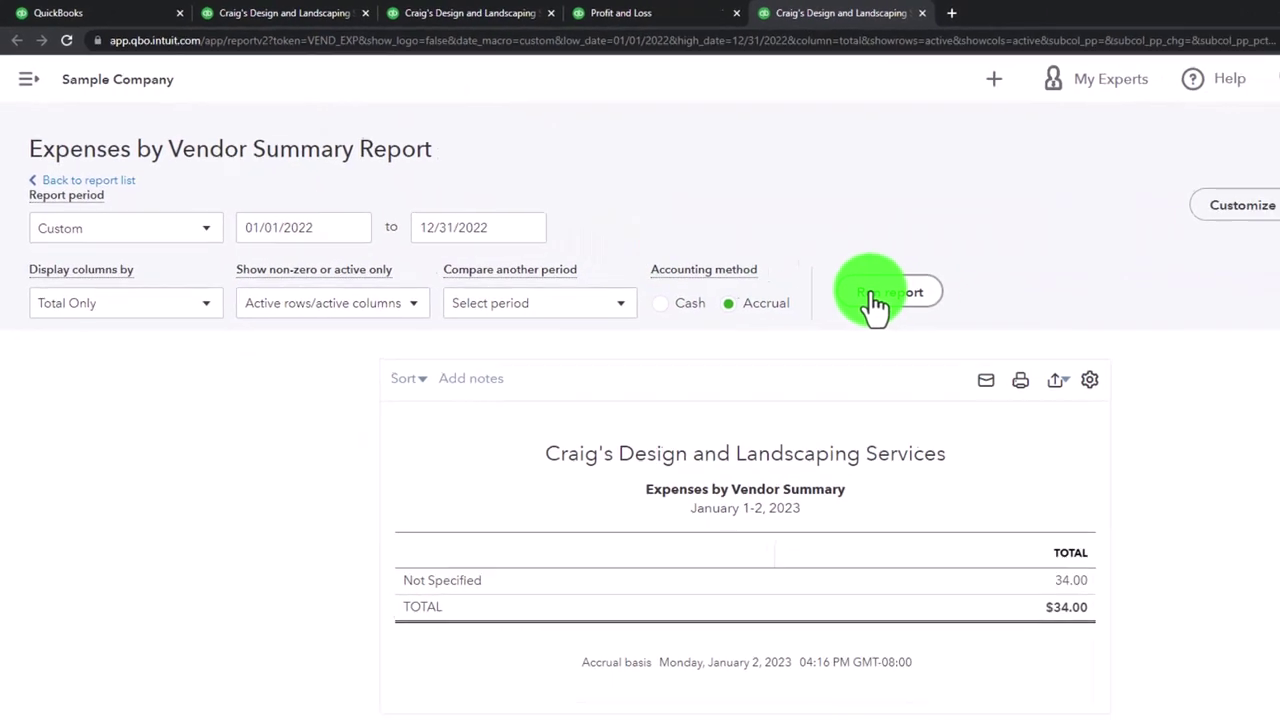
scroll(875, 305, "down", 3)
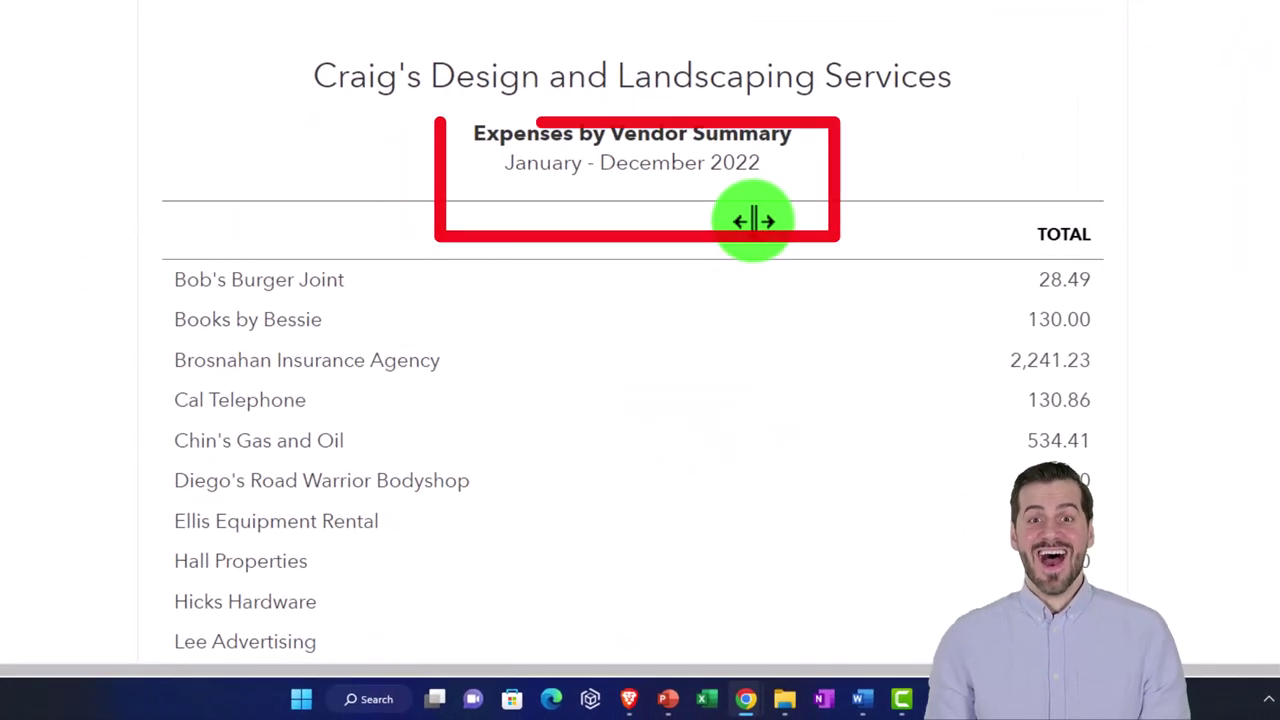
scroll(737, 292, "down", 5)
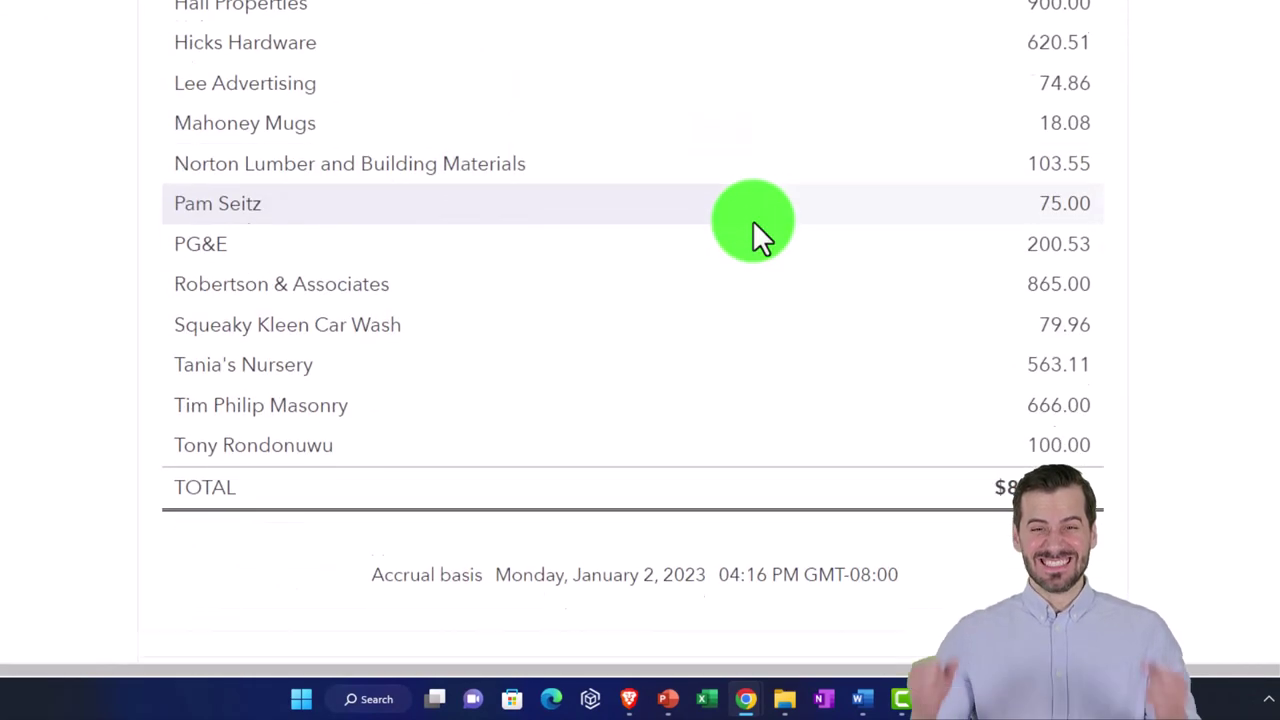
scroll(752, 220, "down", 1)
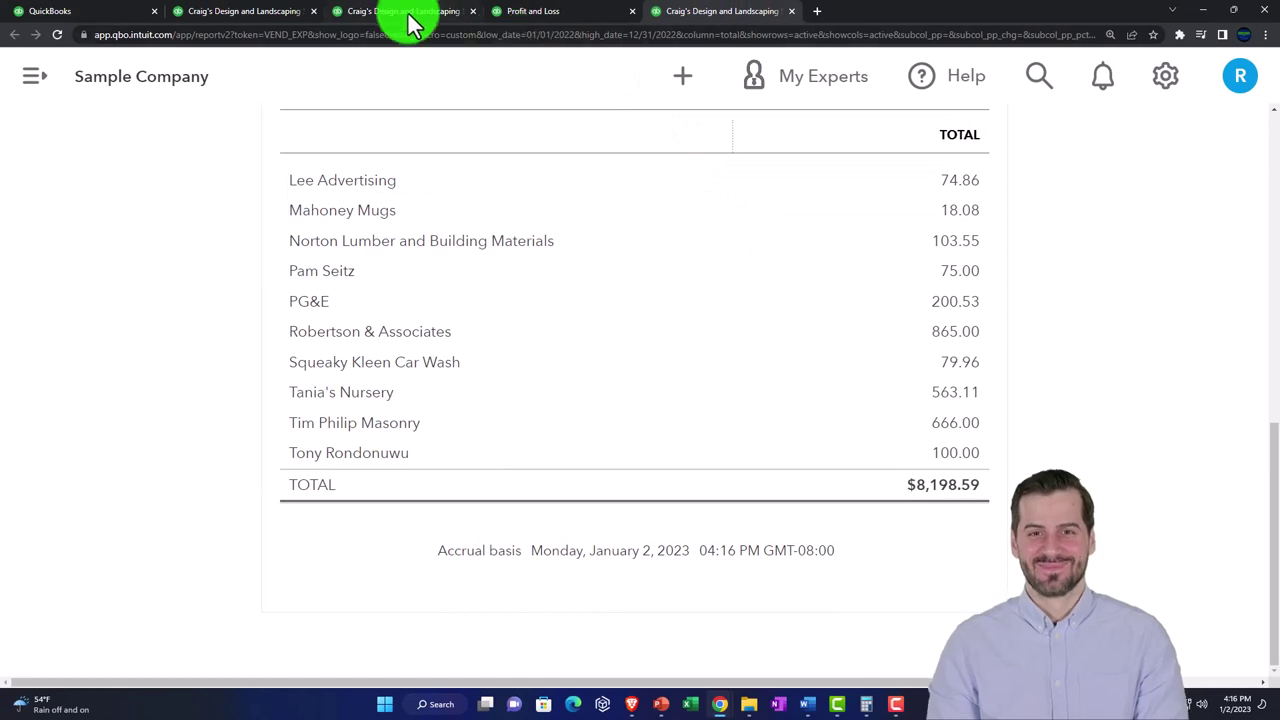
- Switch to the 2022 Profit and Loss report and collapse the Other Expenses section, keeping Expenses collapsed
left_click(405, 14)
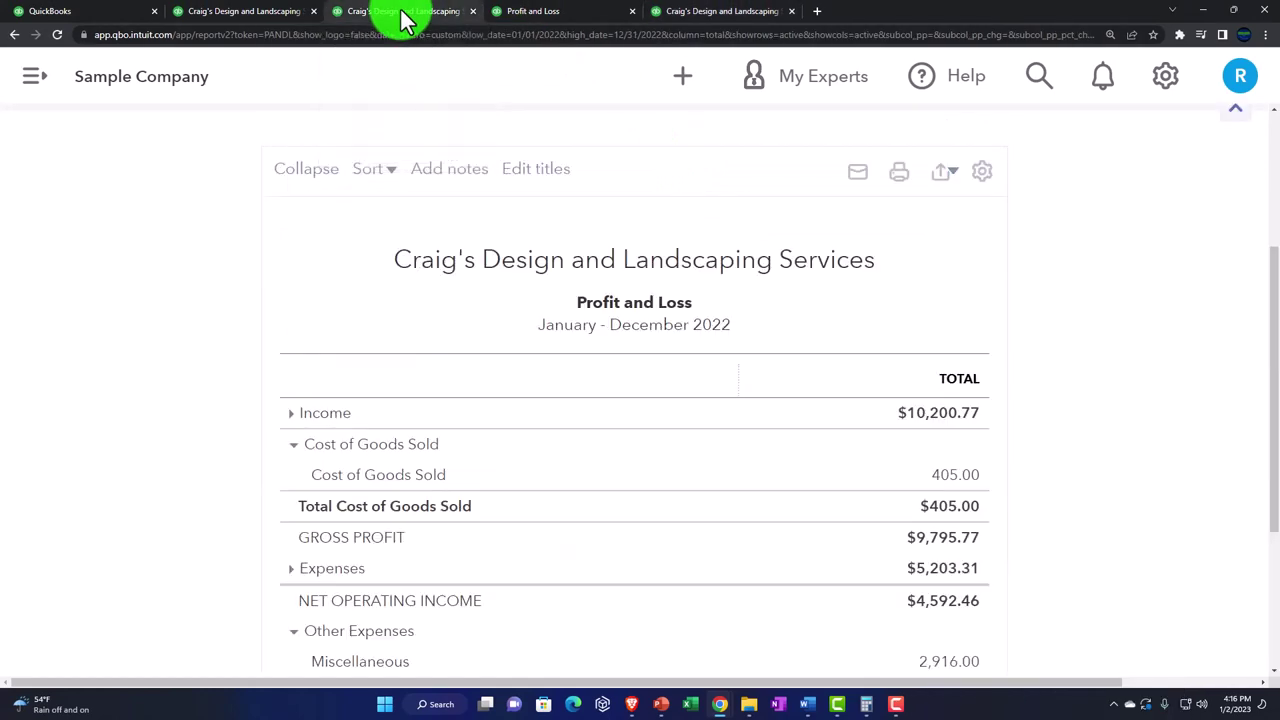
scroll(501, 341, "down", 2)
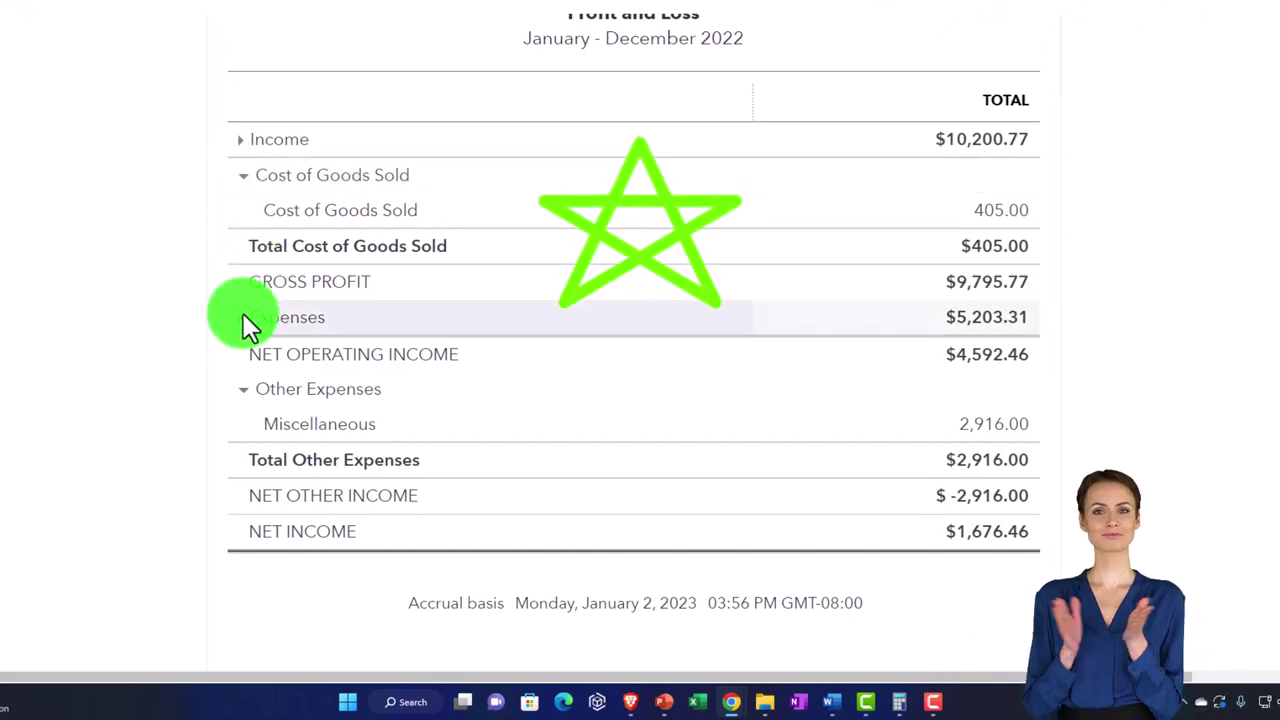
left_click(238, 321)
left_click(238, 321)
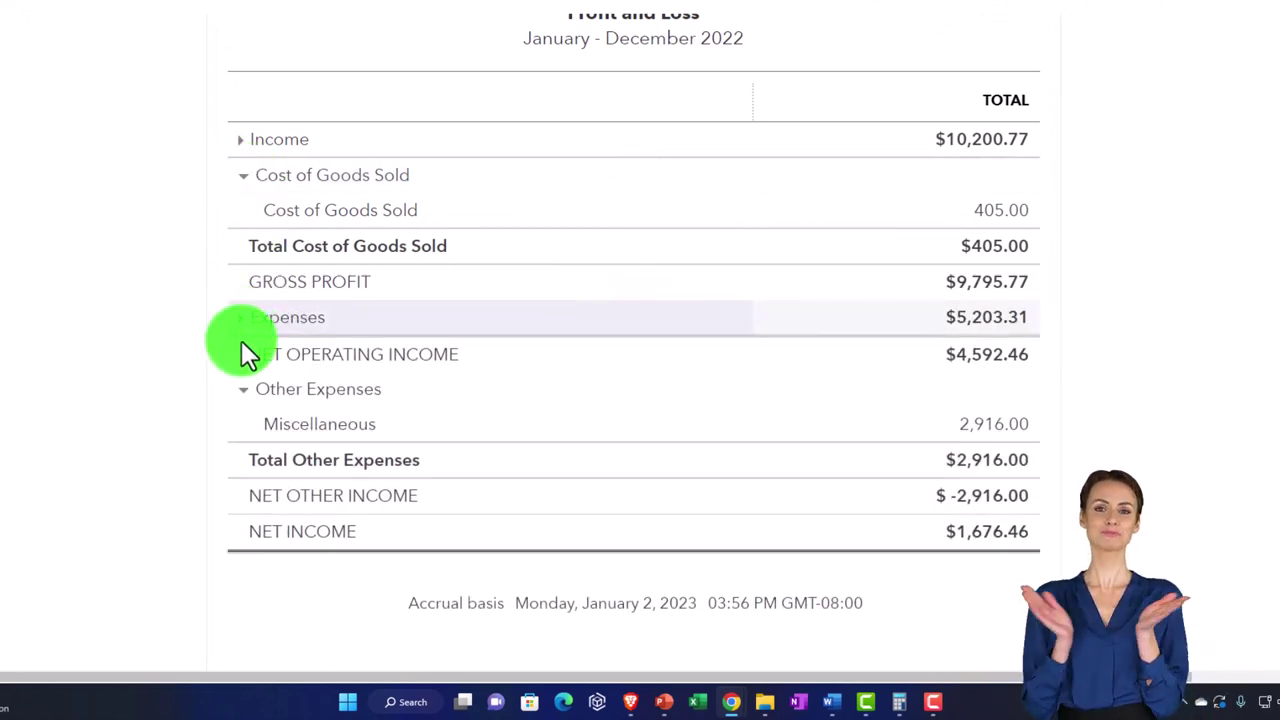
left_click(244, 390)
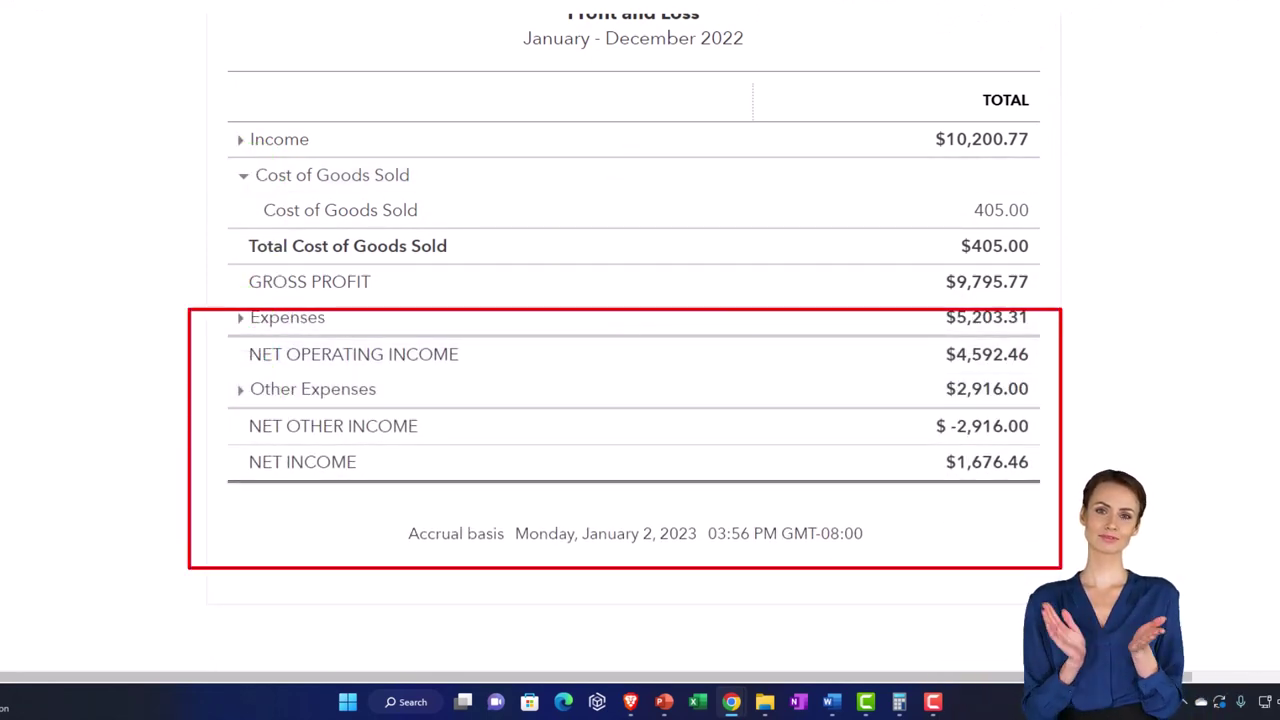
- Add the Profit and Loss amounts 5203.31, 405 and 2916 in the calculator and compare the sum with the Expenses by Vendor Summary total
left_click_drag(1203, 171, 1168, 227)
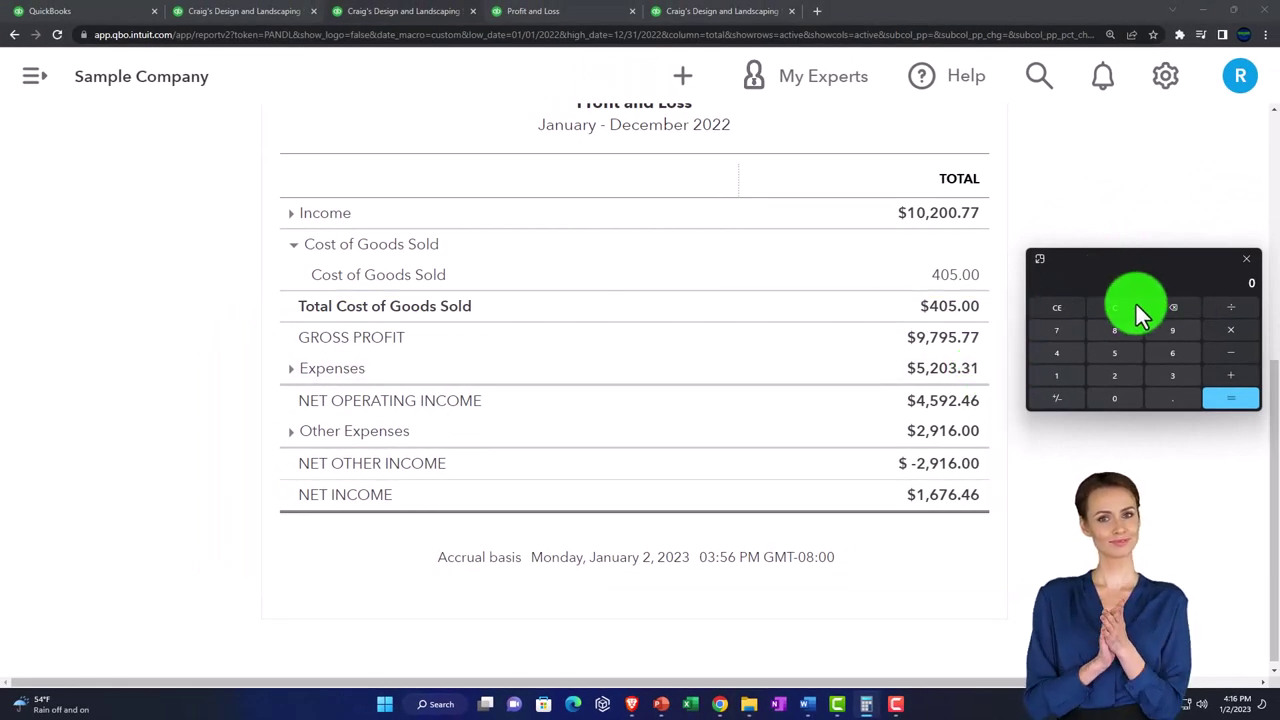
type("5203.31")
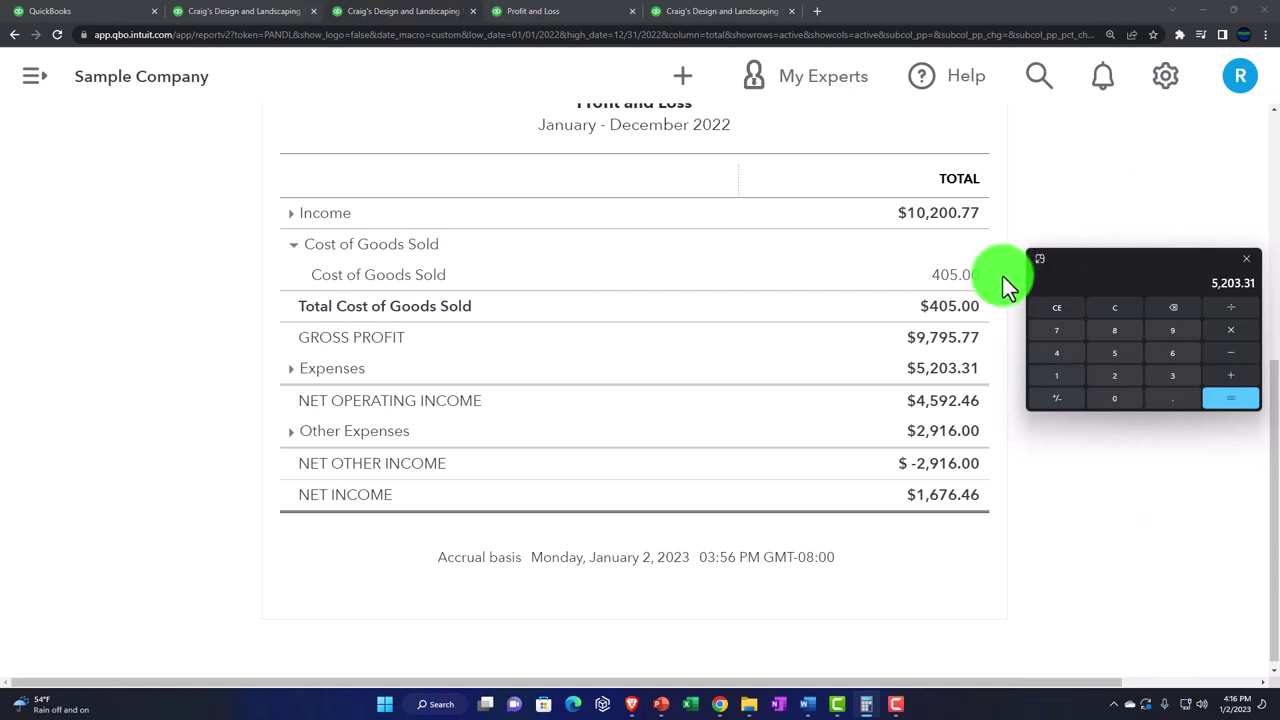
type("+405")
key("Return")
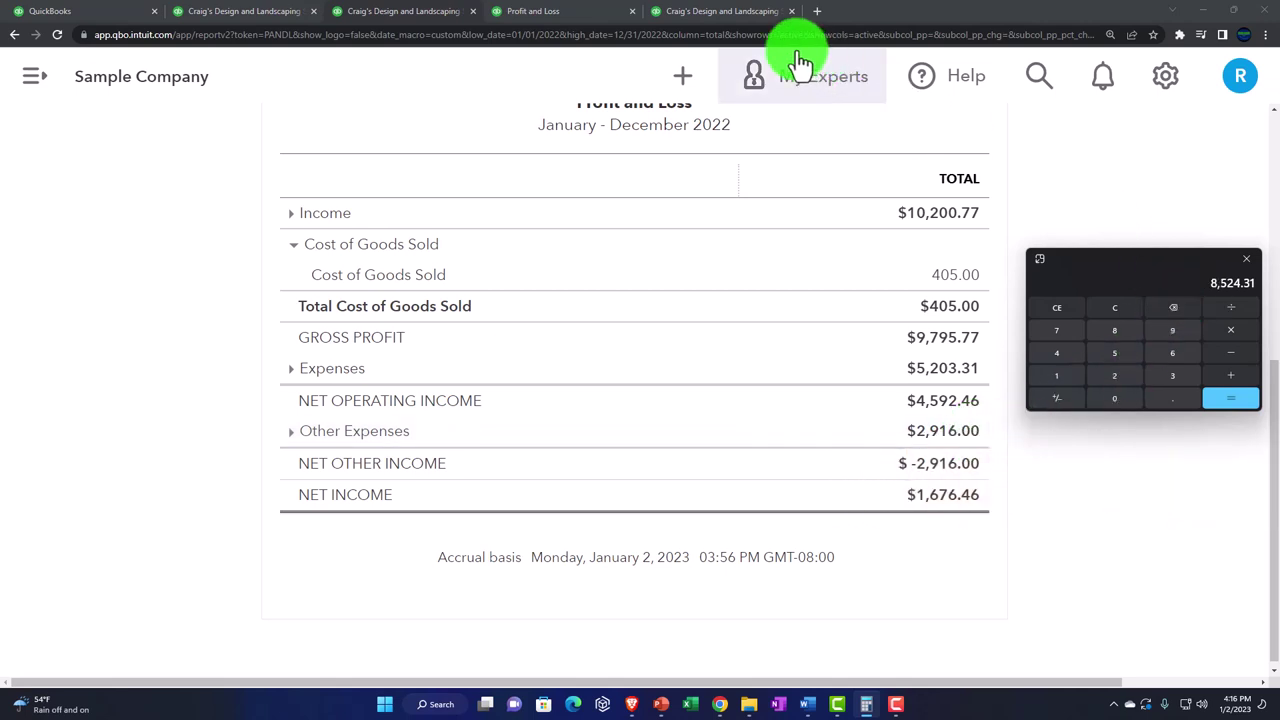
left_click(730, 16)
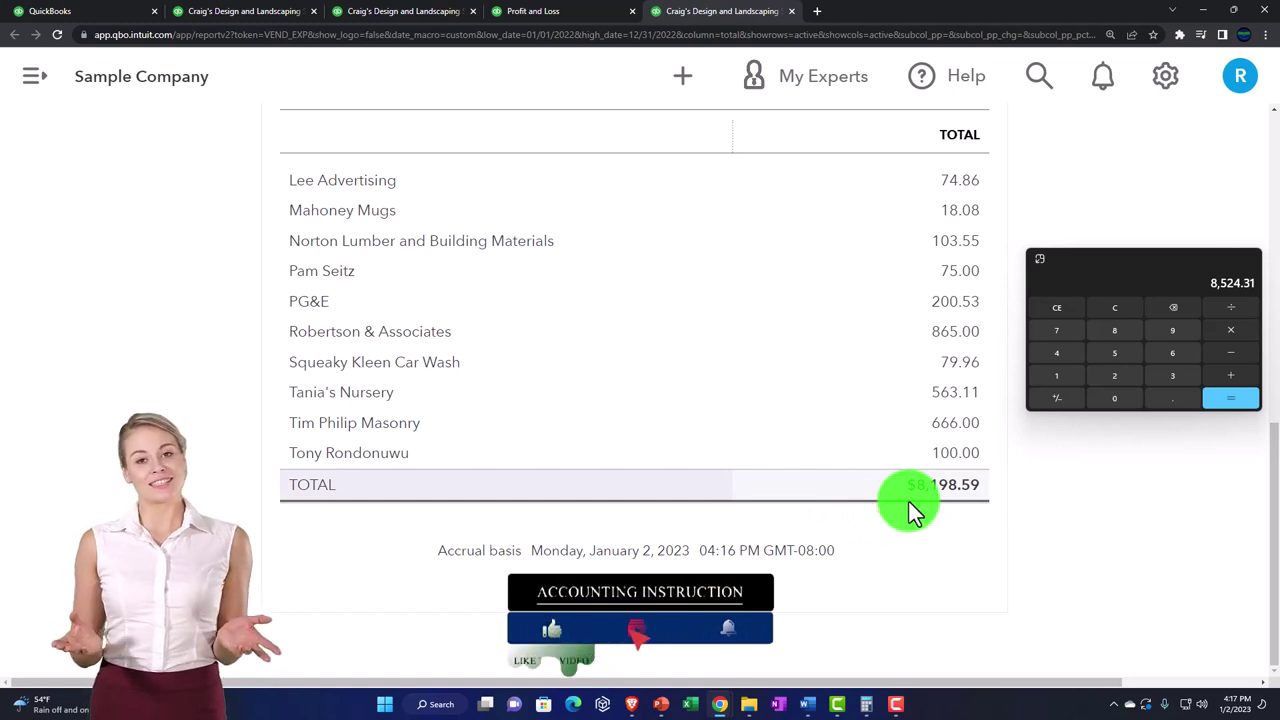
left_click(497, 392)
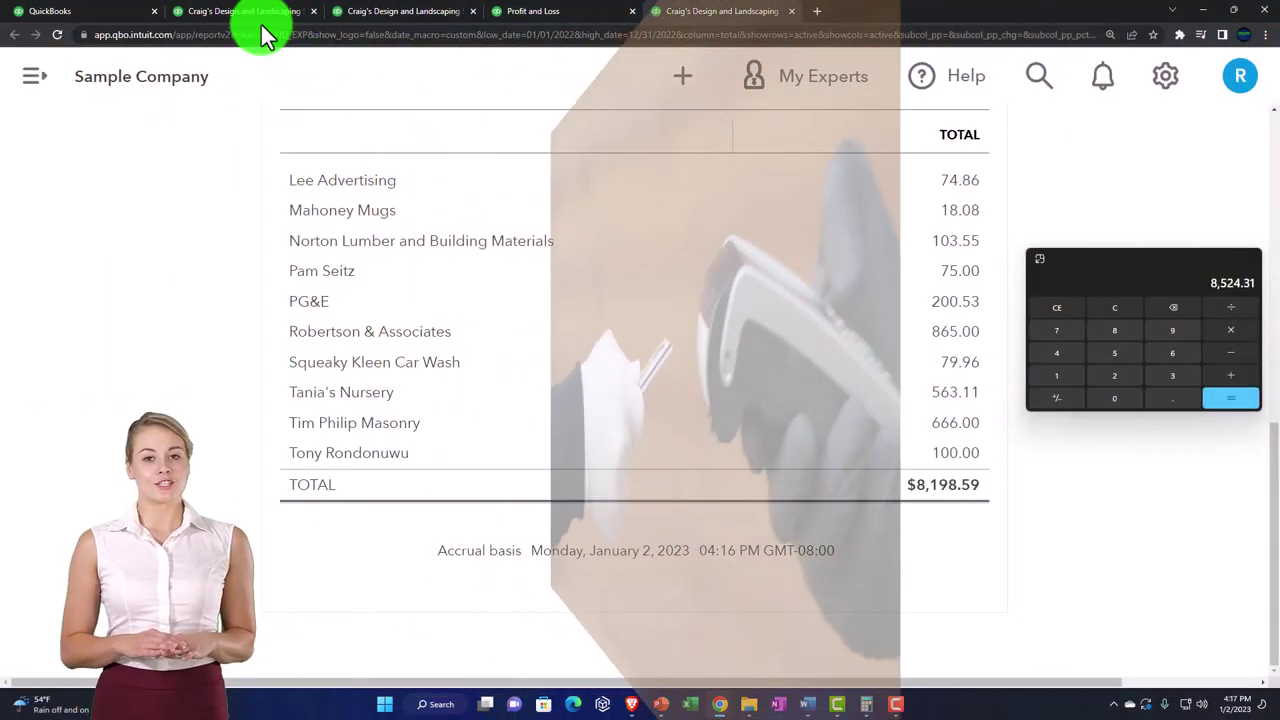
- Review the December 31, 2022 Balance Sheet accounts and the vendor expense summary, ending at the Profit and Loss report
left_click(247, 12)
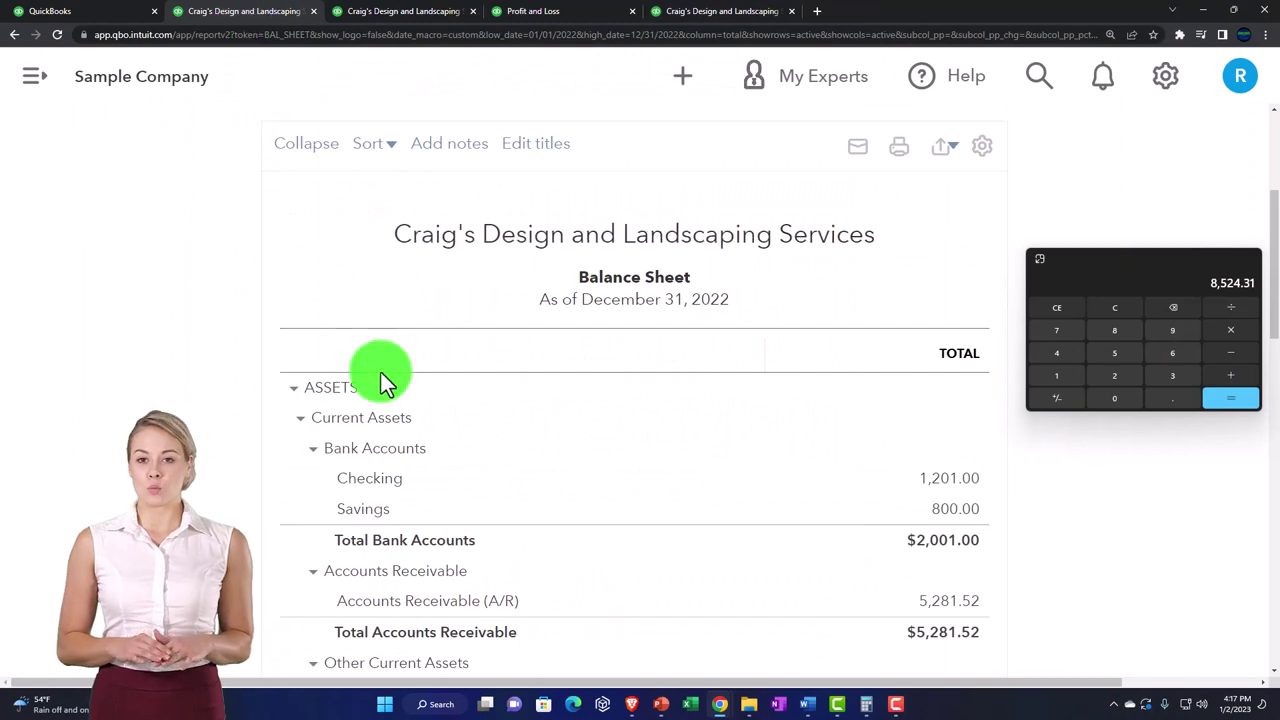
scroll(388, 404, "down", 5)
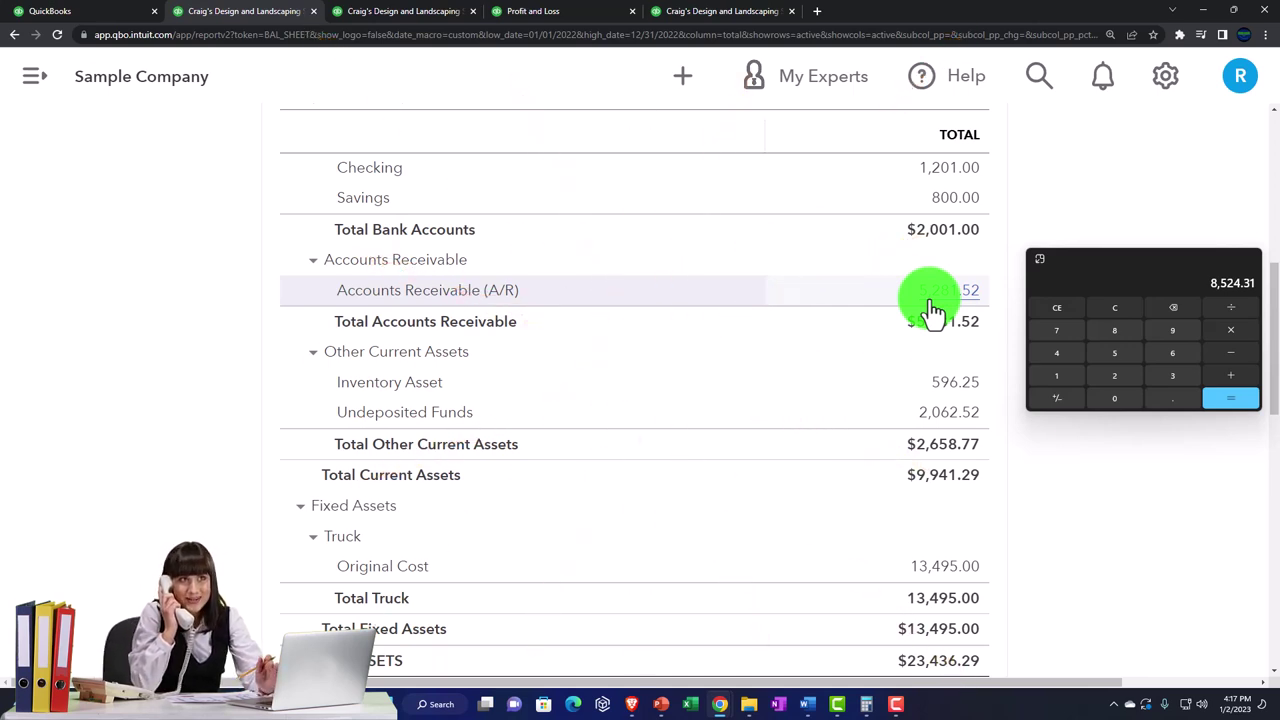
left_click(535, 22)
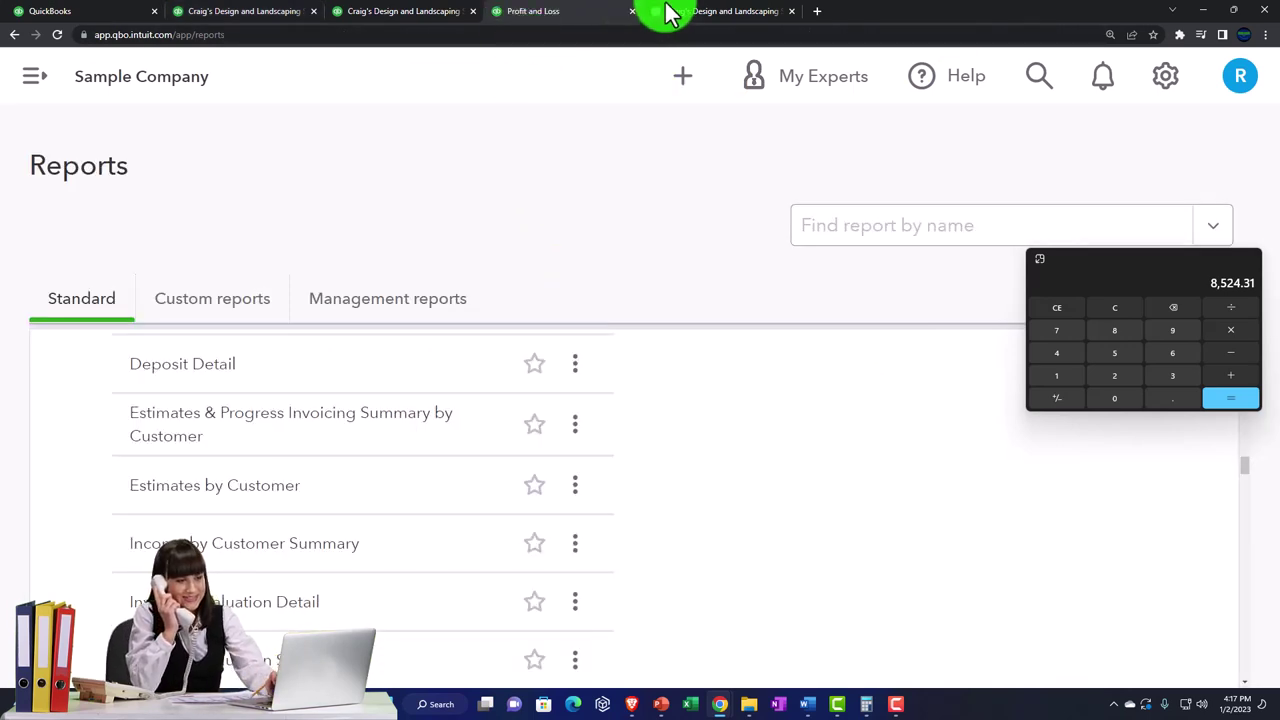
left_click(705, 15)
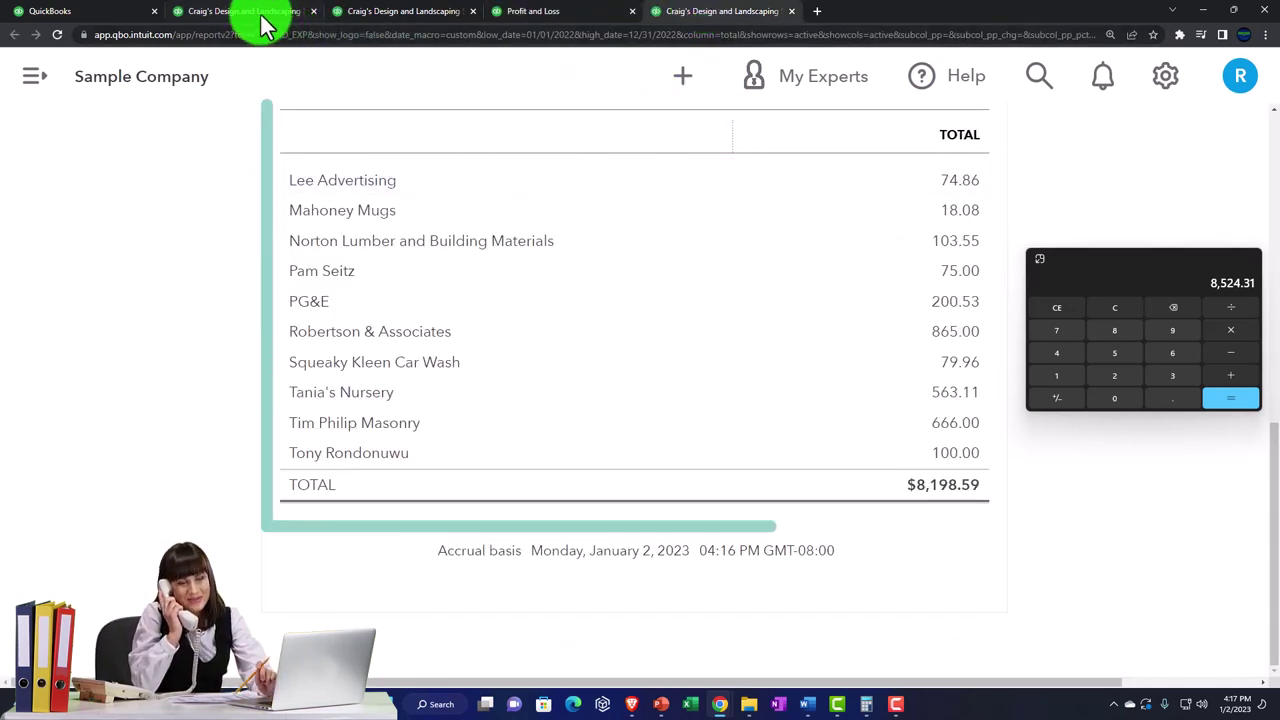
left_click(383, 20)
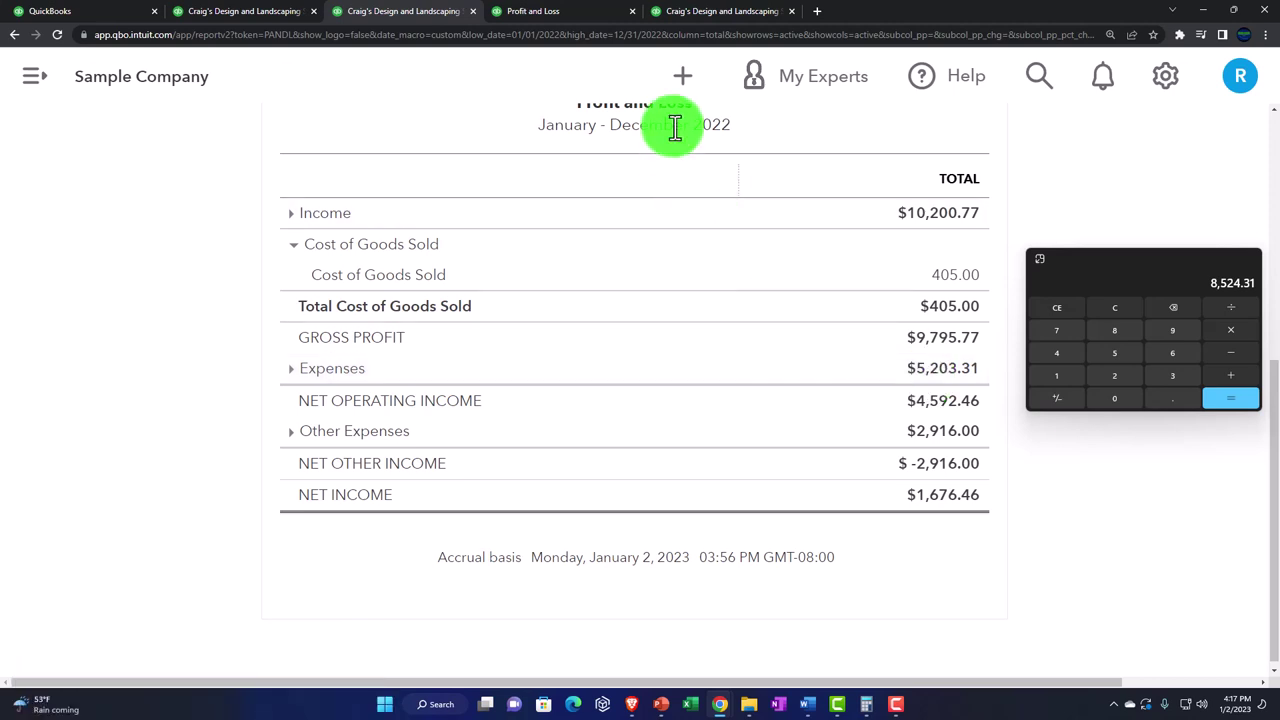
- Open a blank vendor Expense form, look over its fields and close it without entering a transaction
left_click(688, 90)
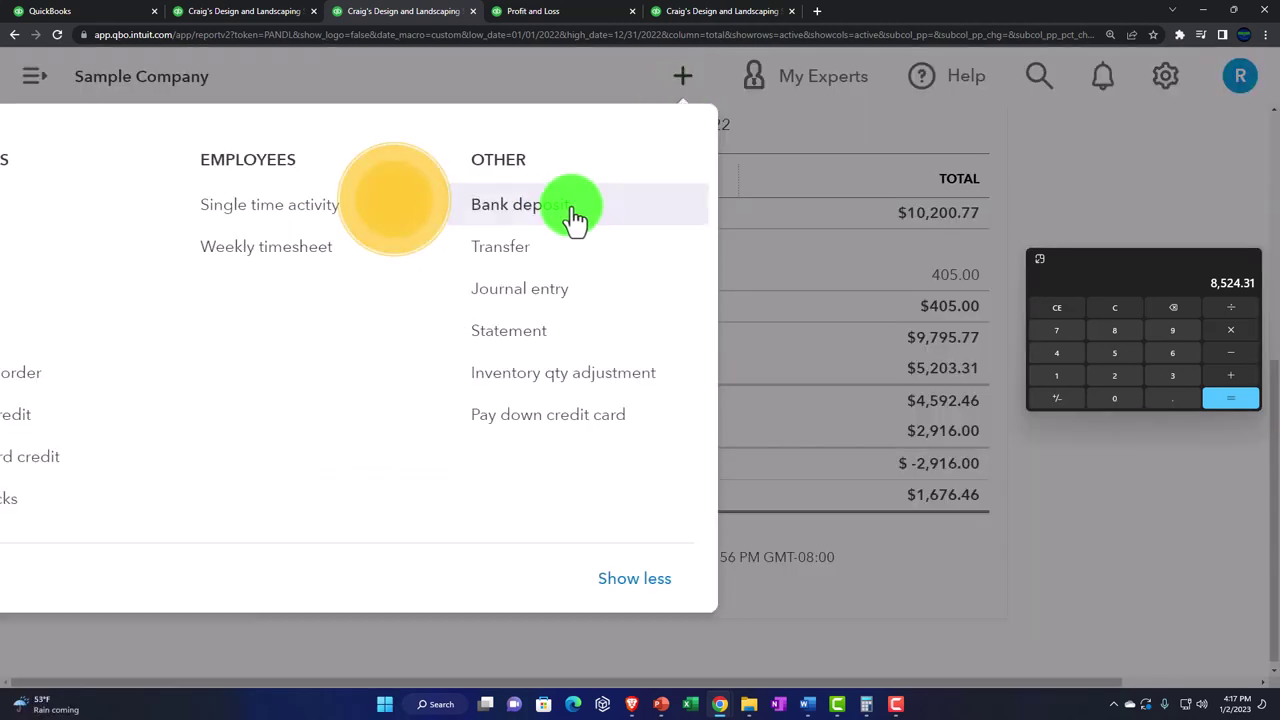
key("ctrl+minus")
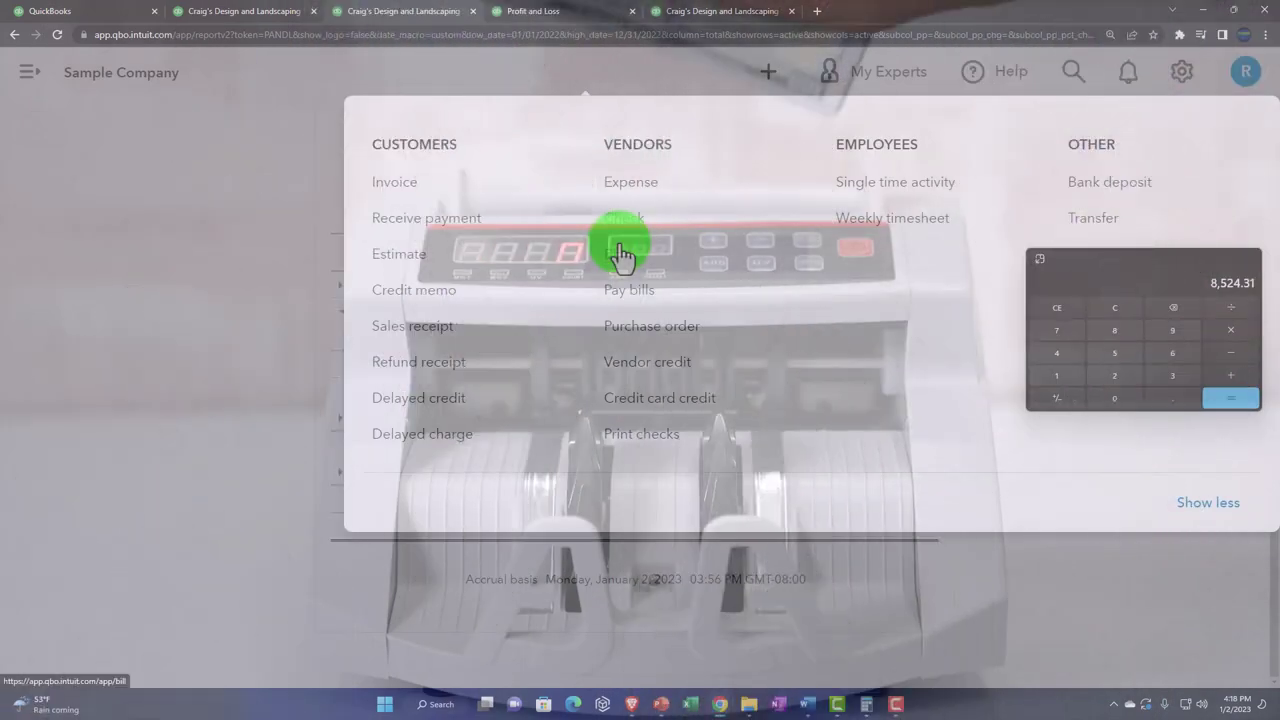
left_click(636, 186)
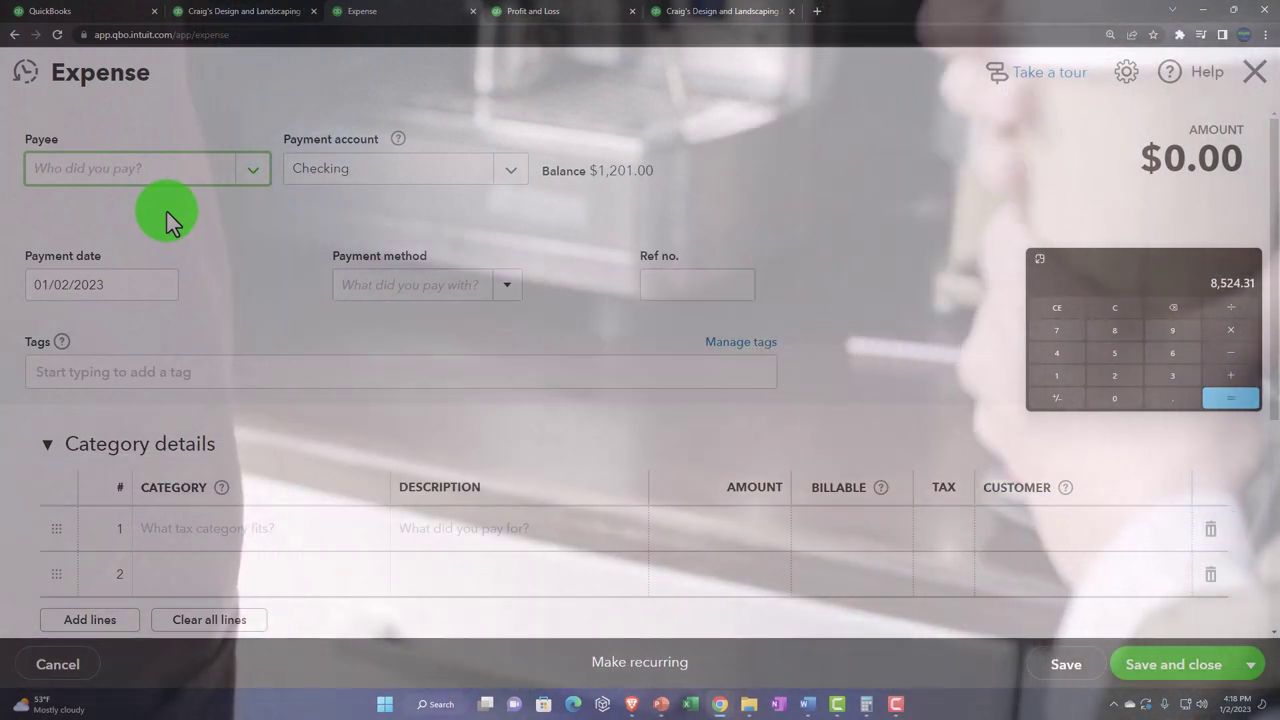
left_click(1253, 73)
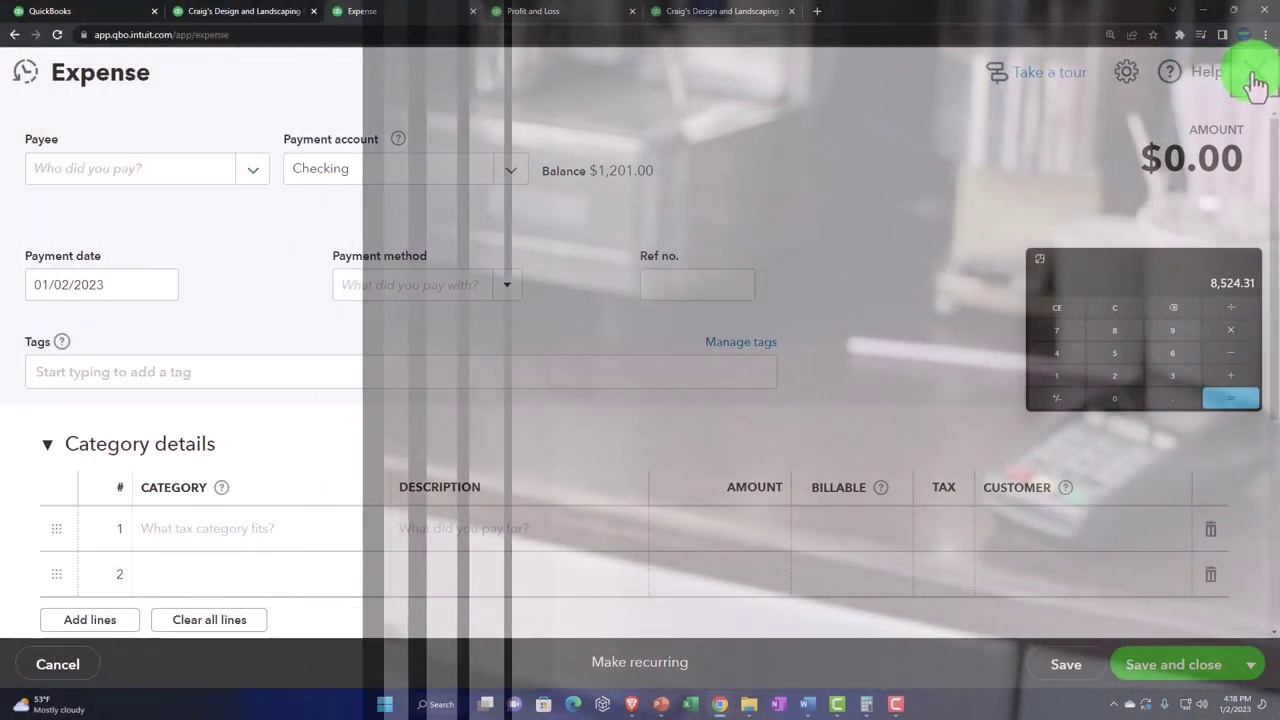
- Review the vendors in the Expenses by Vendor Summary, close that report and find the purchase order reports in the reports list
left_click(696, 19)
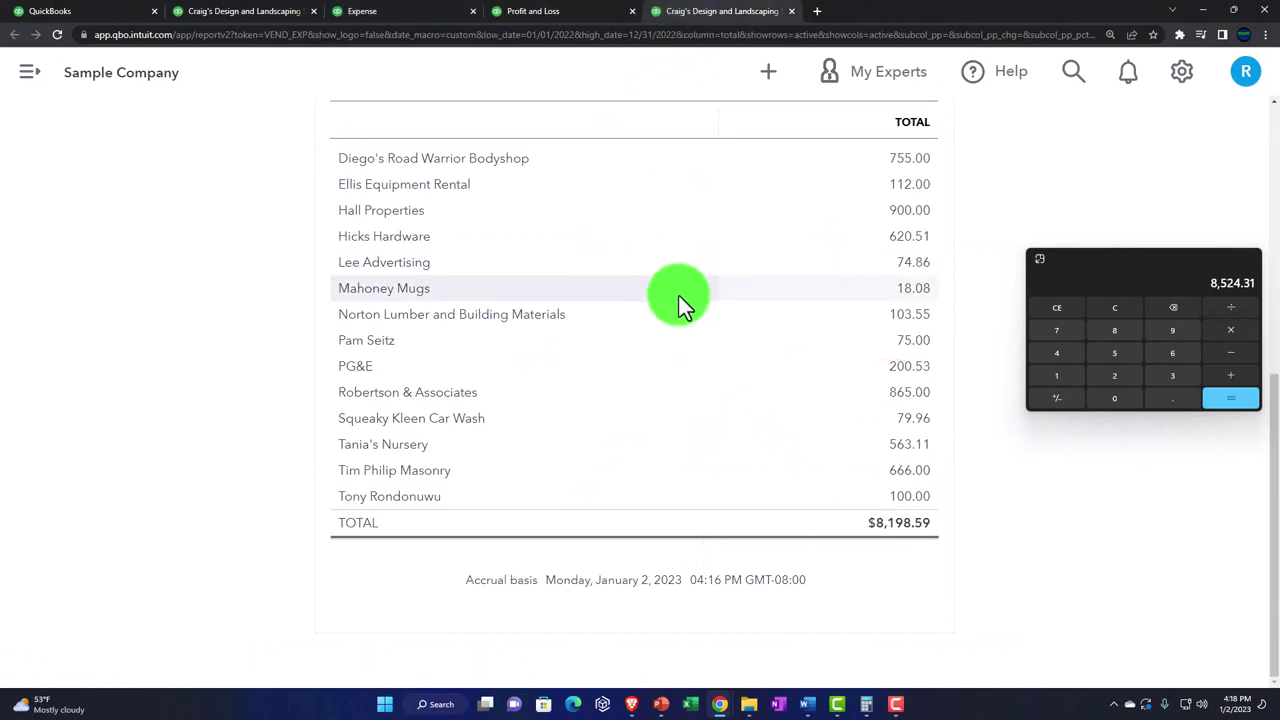
scroll(679, 296, "up", 2)
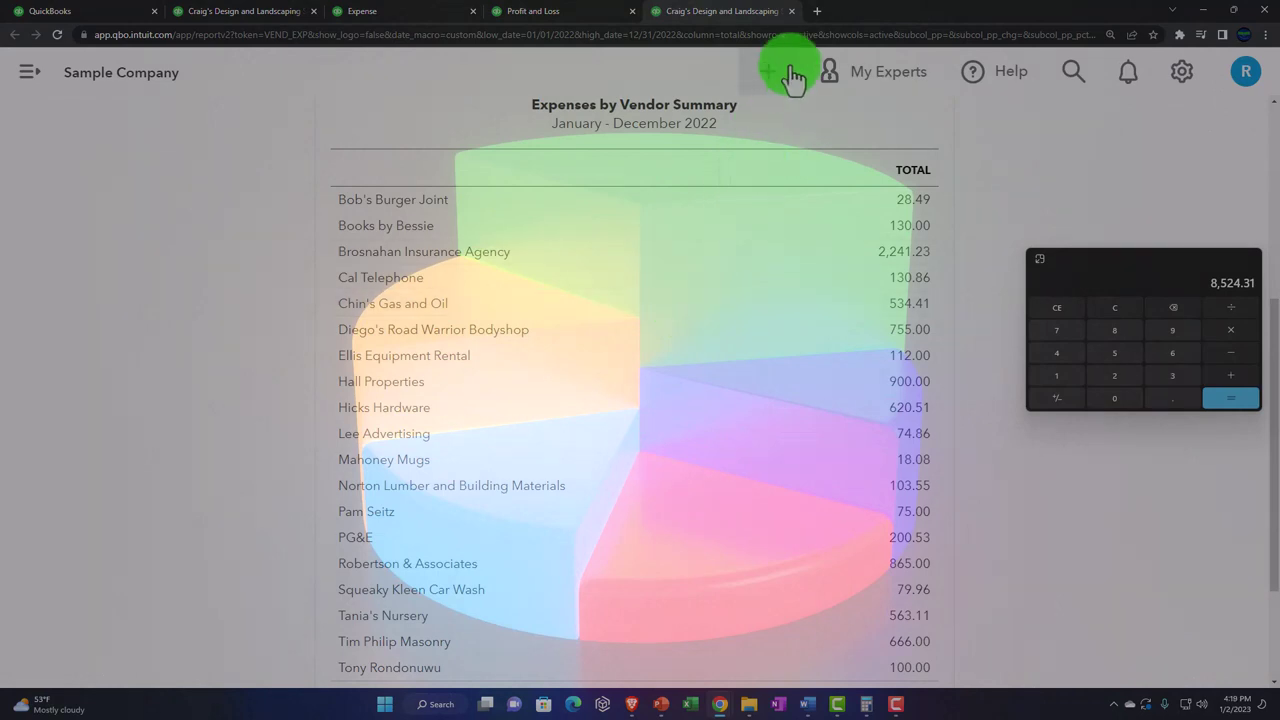
left_click(791, 11)
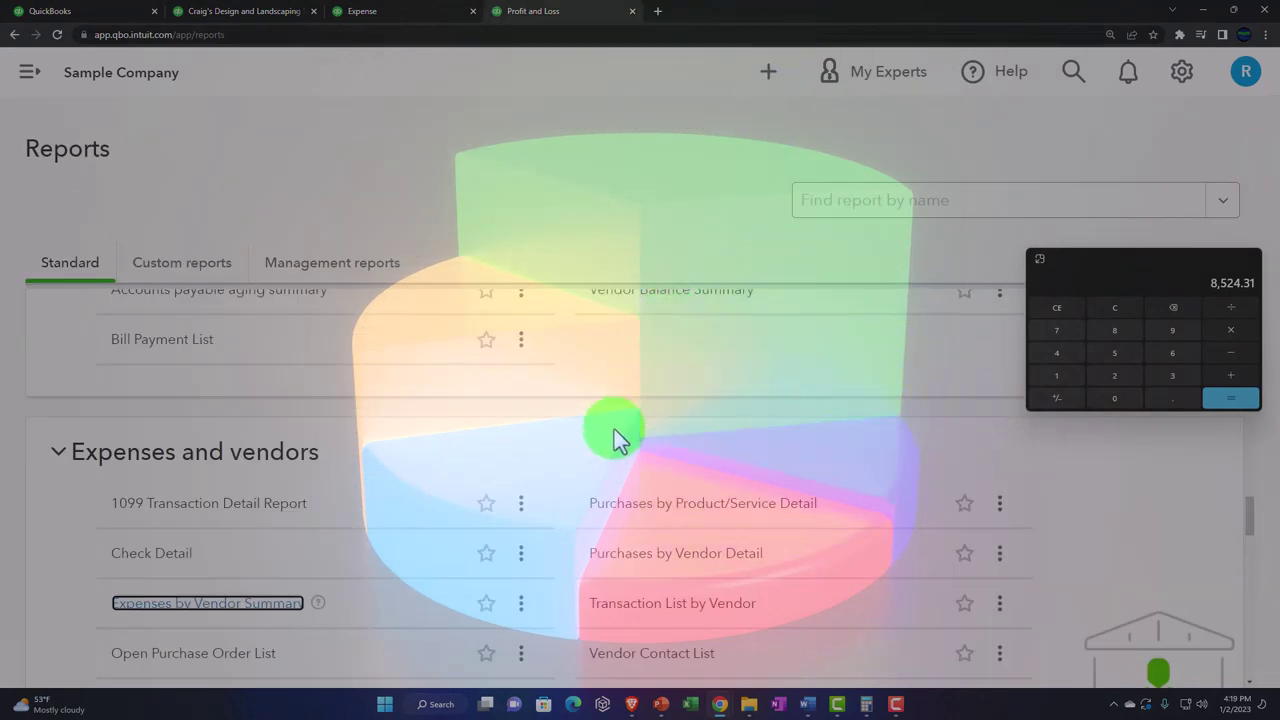
scroll(614, 429, "down", 2)
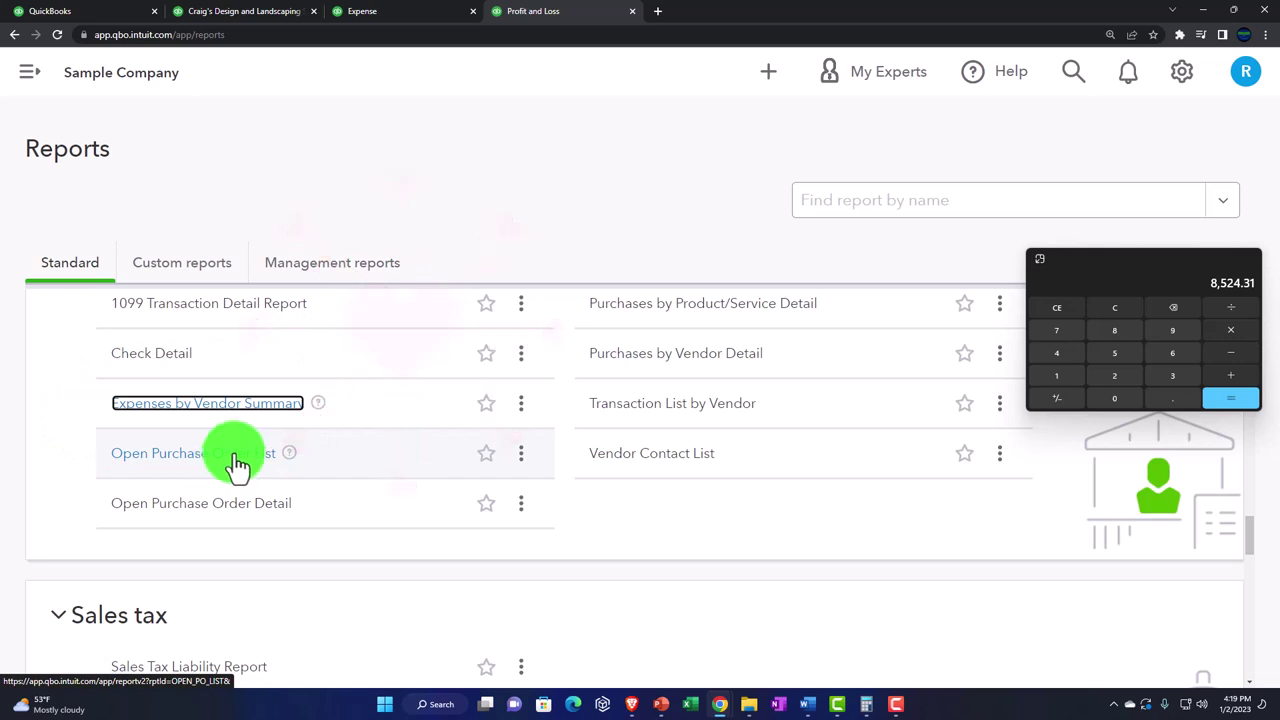
- Examine the vendor transaction types available for creation, including Purchase order, and close the list
left_click(769, 78)
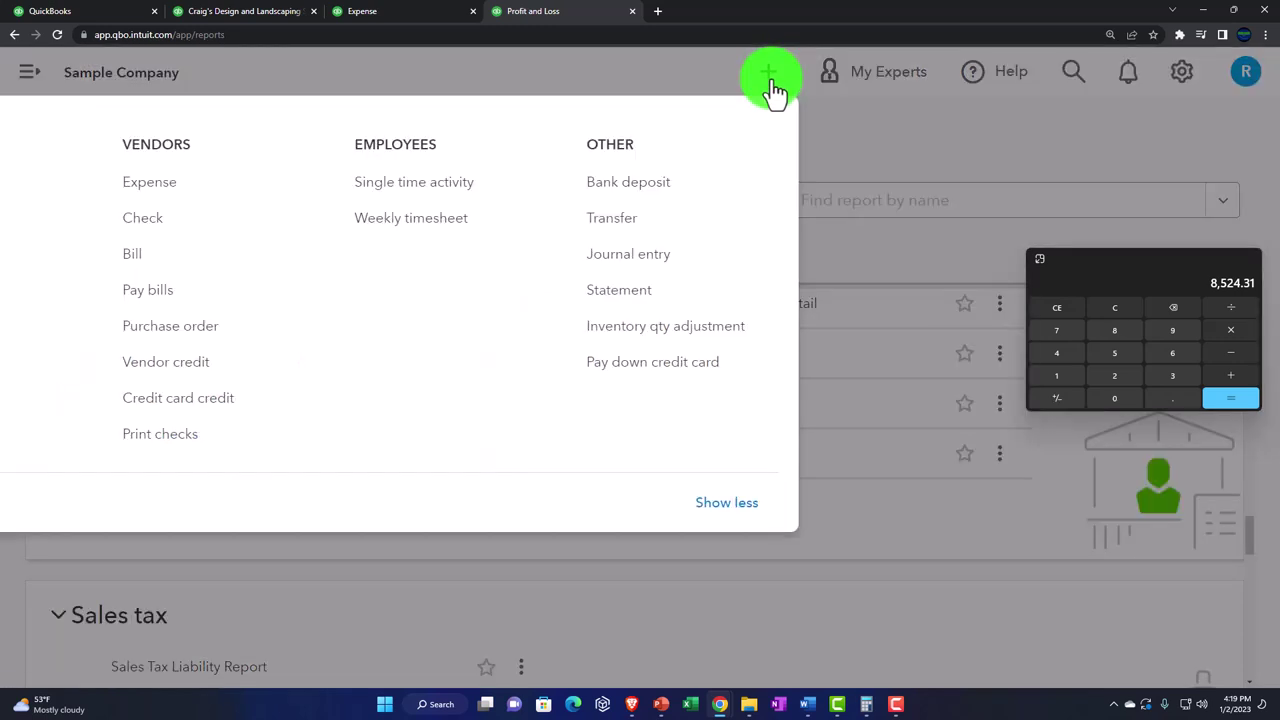
key("ctrl+minus")
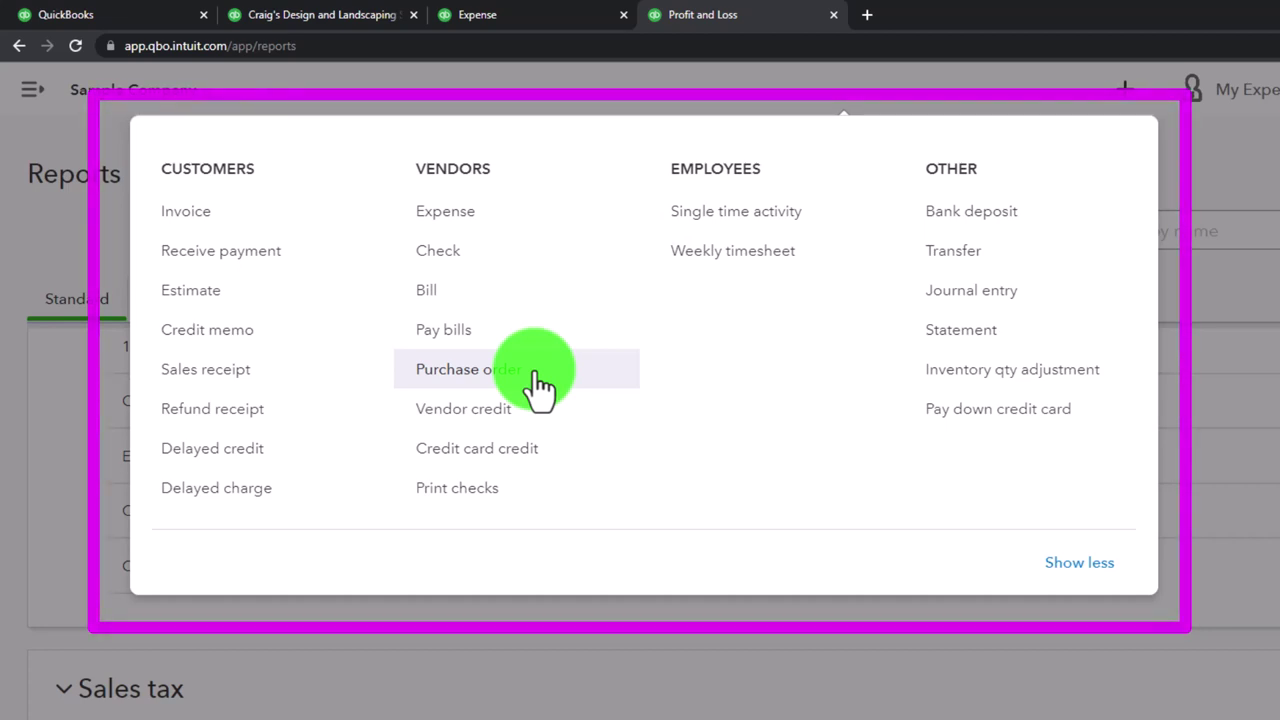
left_click(864, 634)
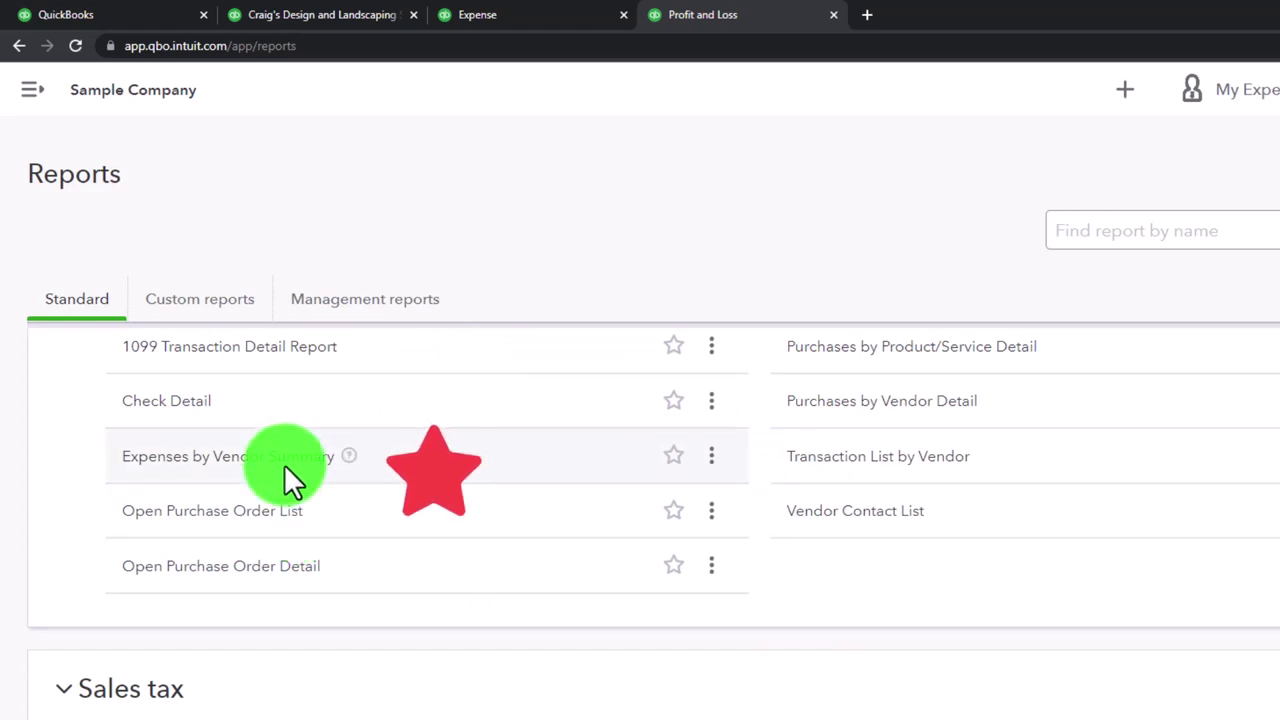
- Open the All sales transactions list with the navigation sidebar collapsed and view the transaction types it can be filtered by
left_click(140, 22)
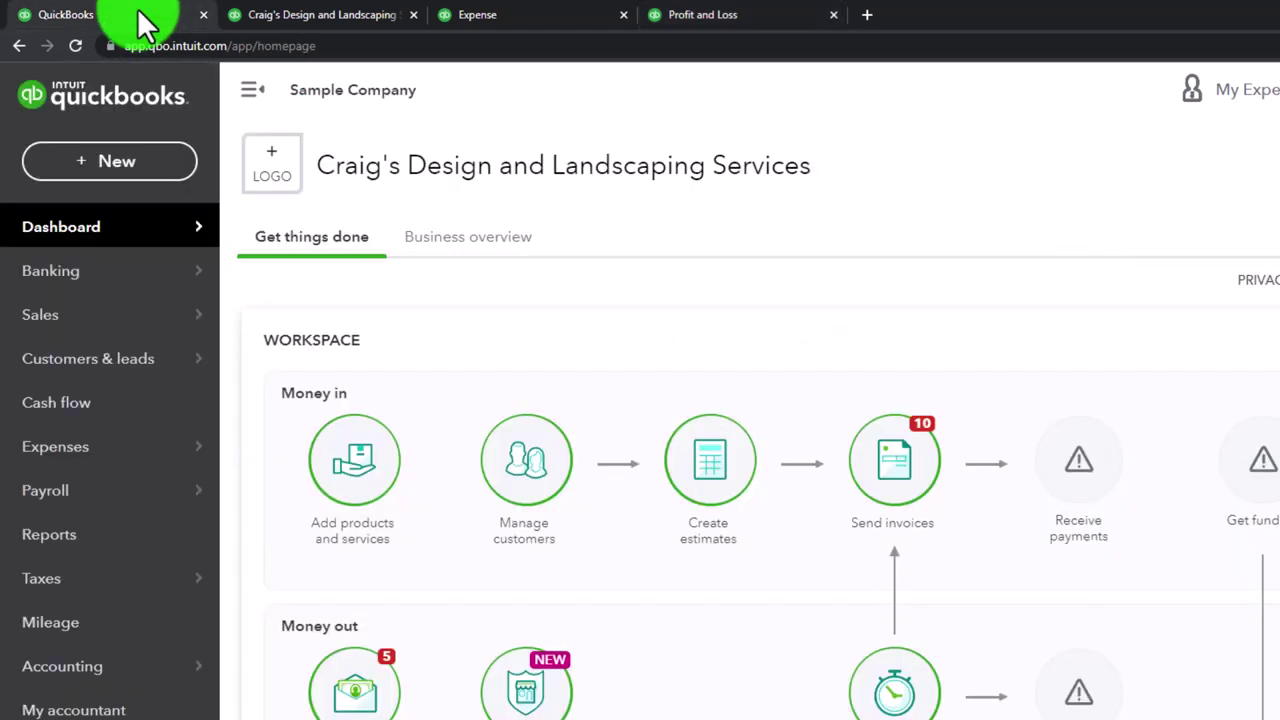
mouse_move(98, 282)
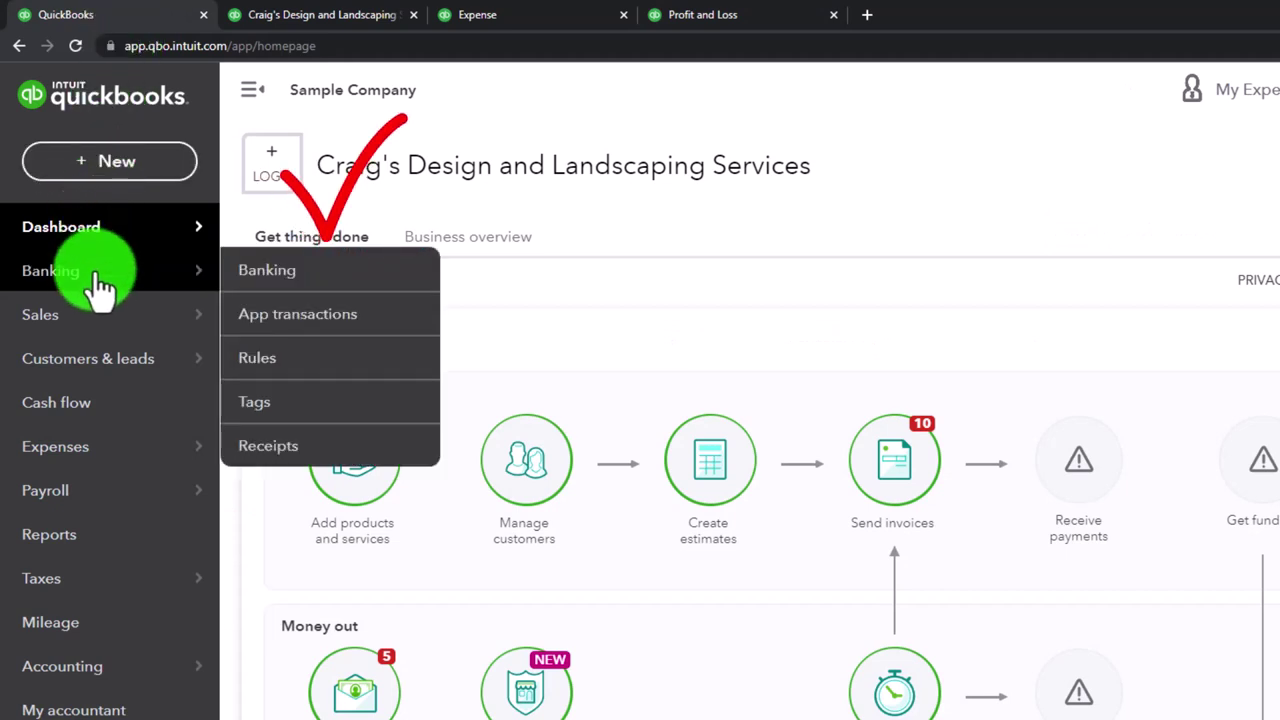
left_click(58, 332)
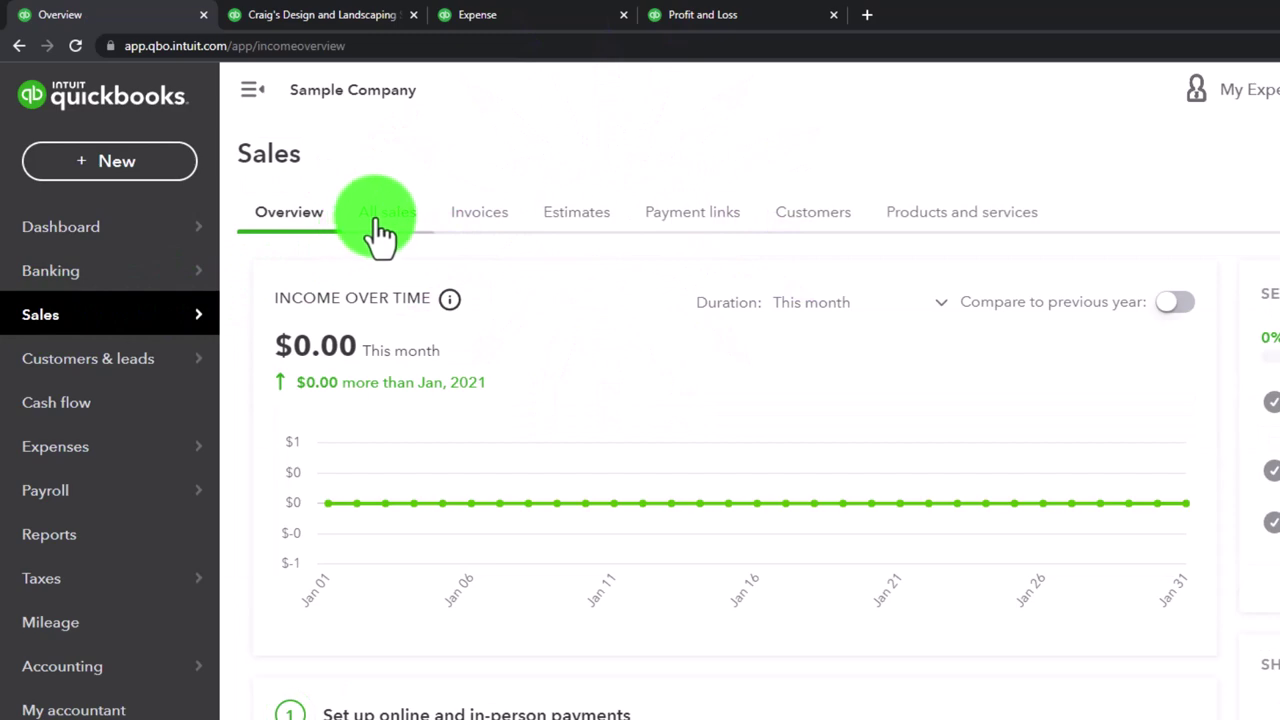
left_click(381, 222)
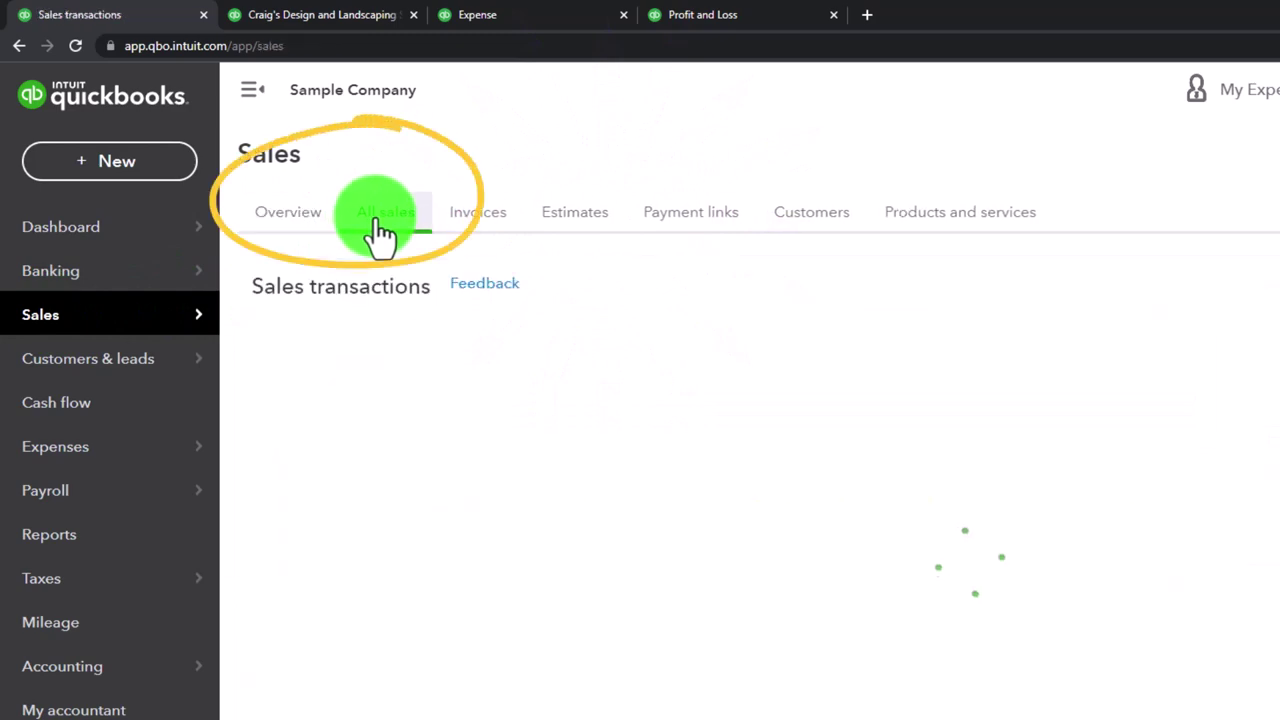
left_click(253, 98)
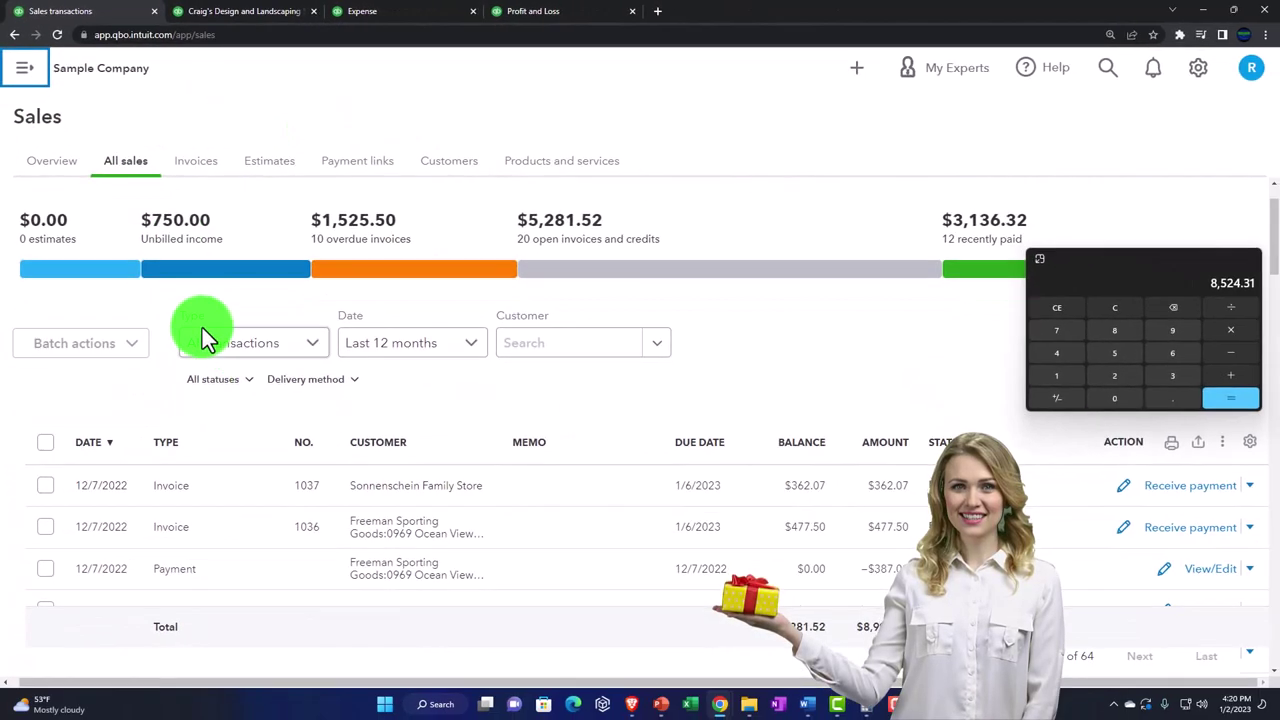
left_click(313, 357)
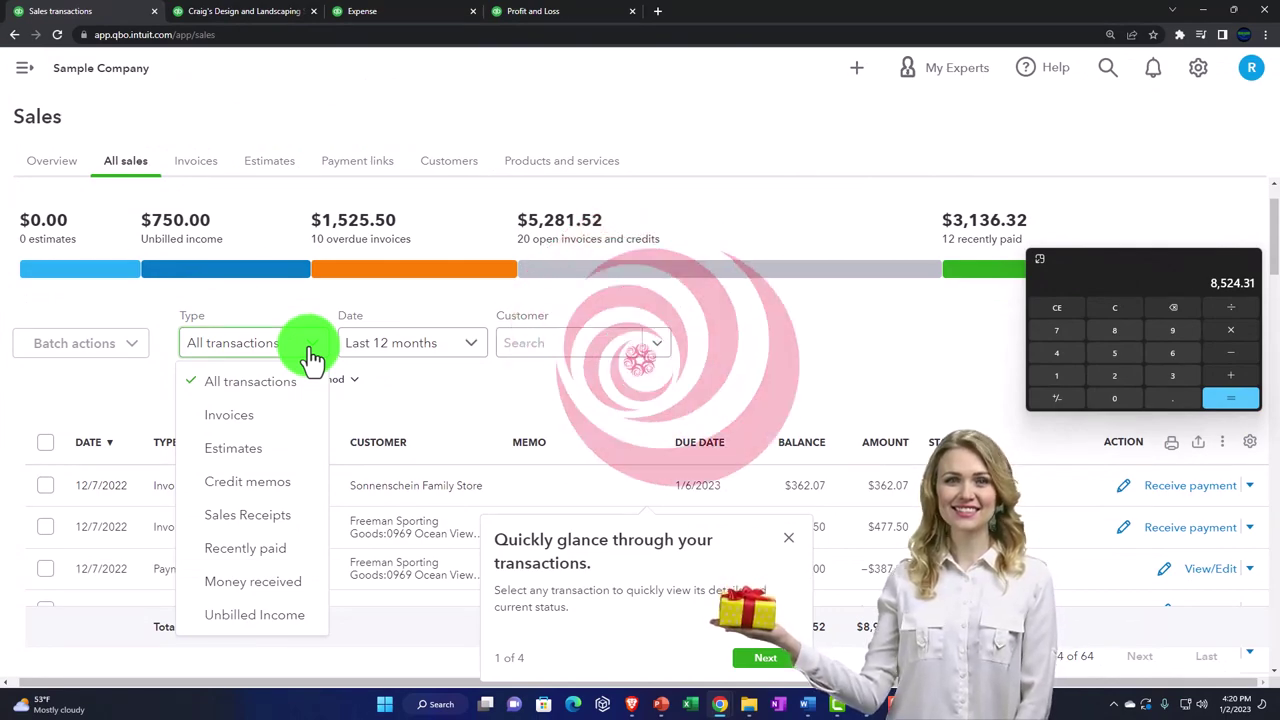
- Open the Expense Transactions list and collapse the navigation sidebar
left_click(25, 72)
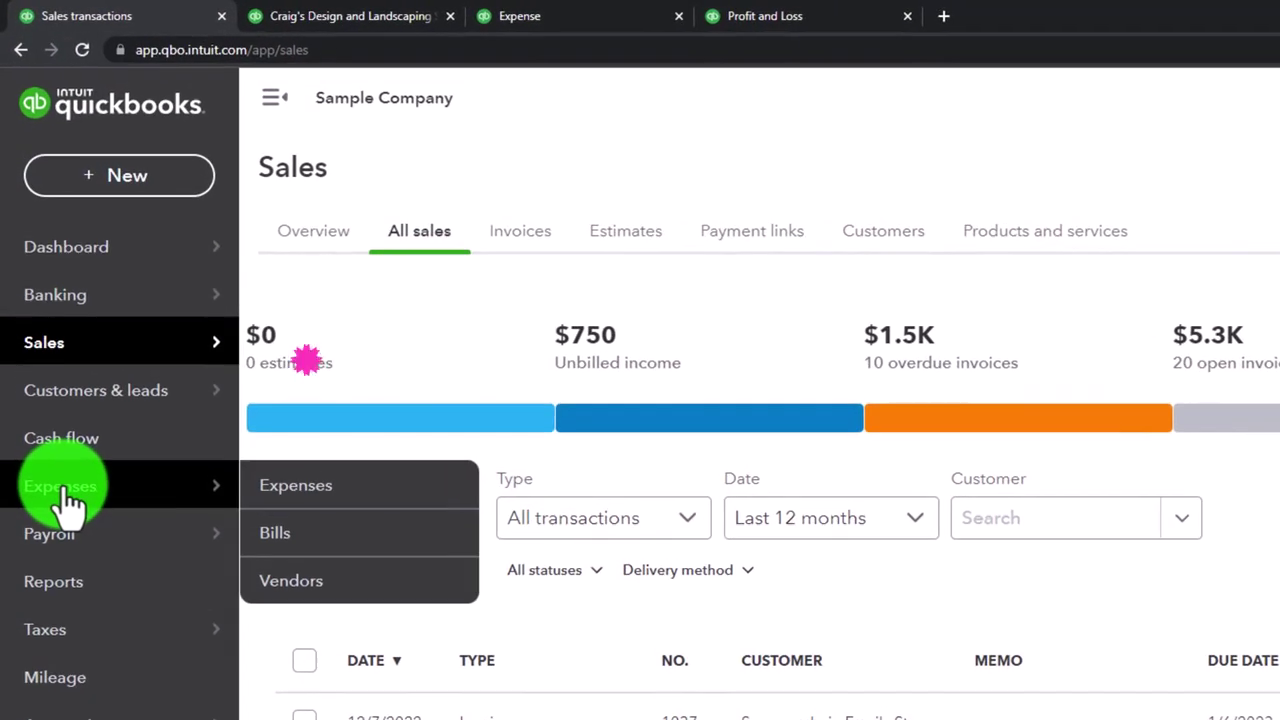
left_click(57, 428)
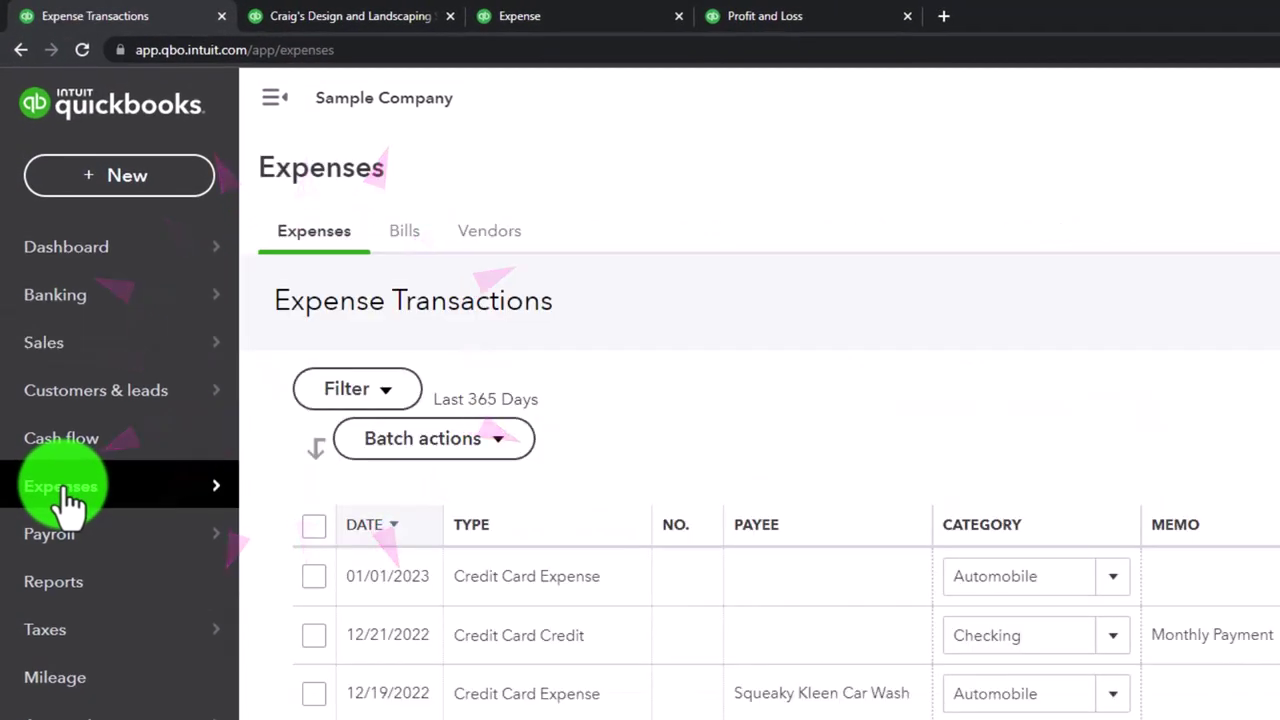
left_click(274, 97)
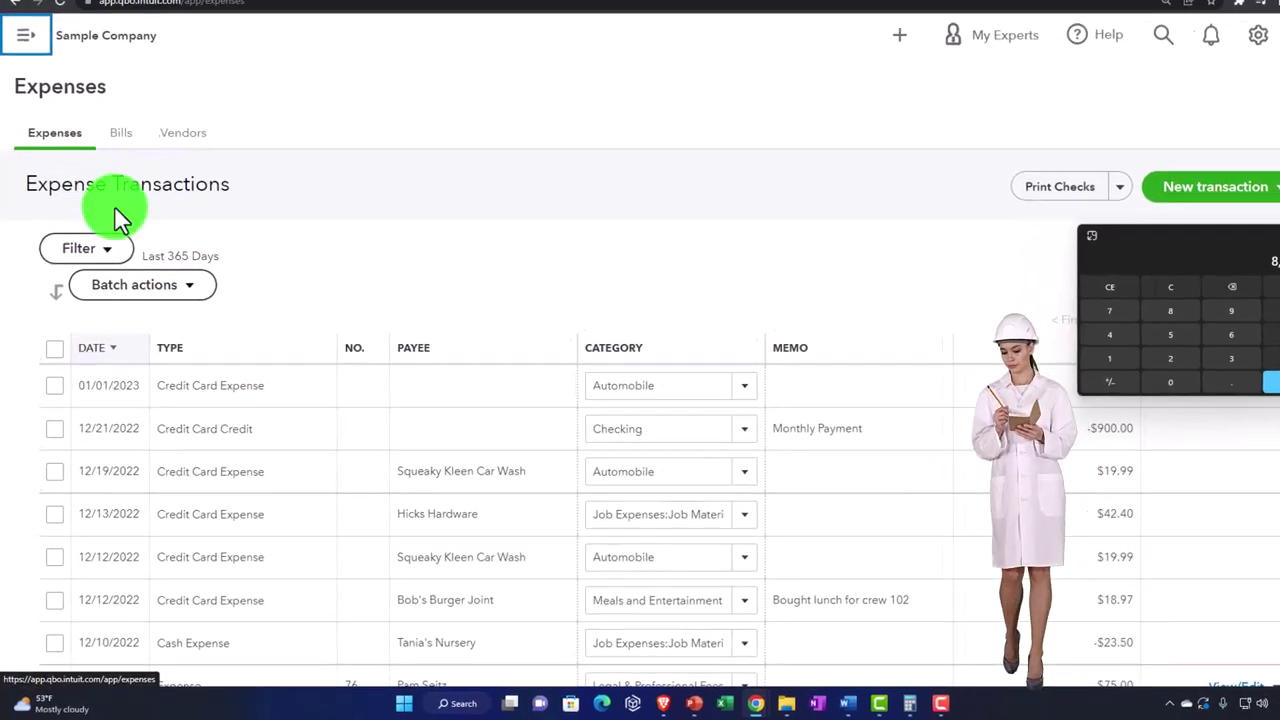
- Filter the expense transactions by type Purchase order with status Open for the last 365 days, and return to the reports list
left_click(110, 249)
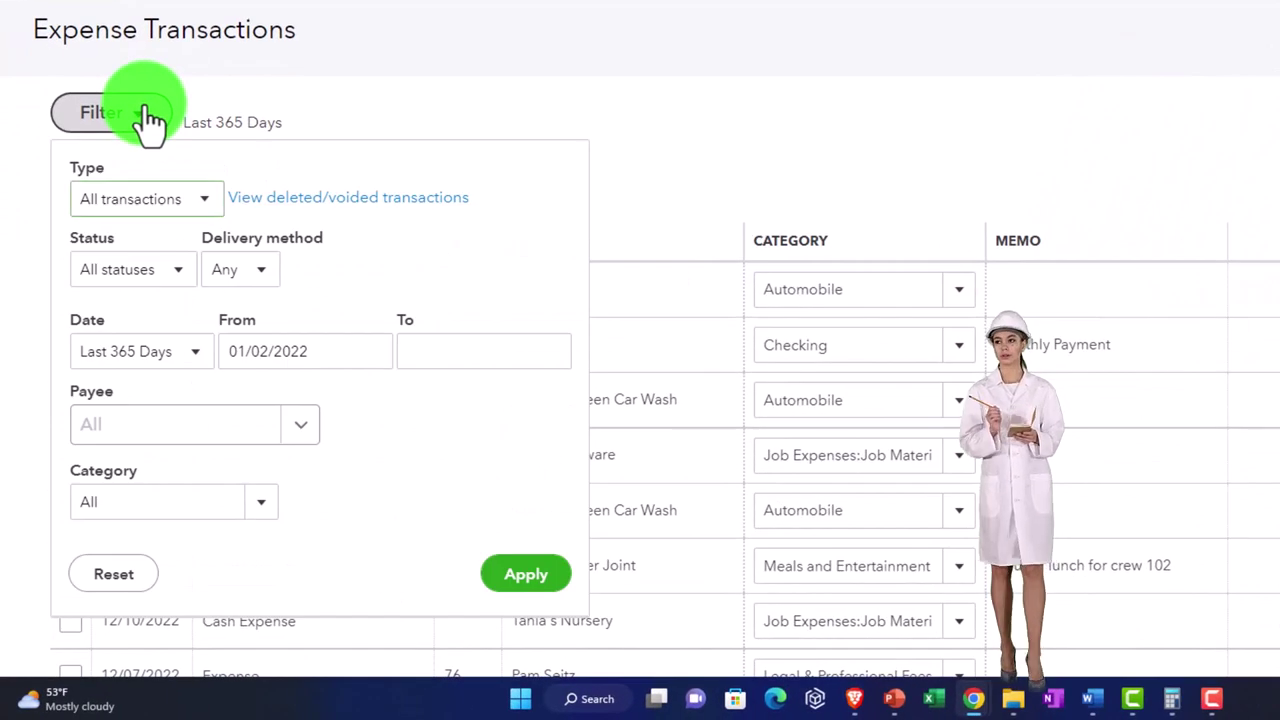
left_click(170, 200)
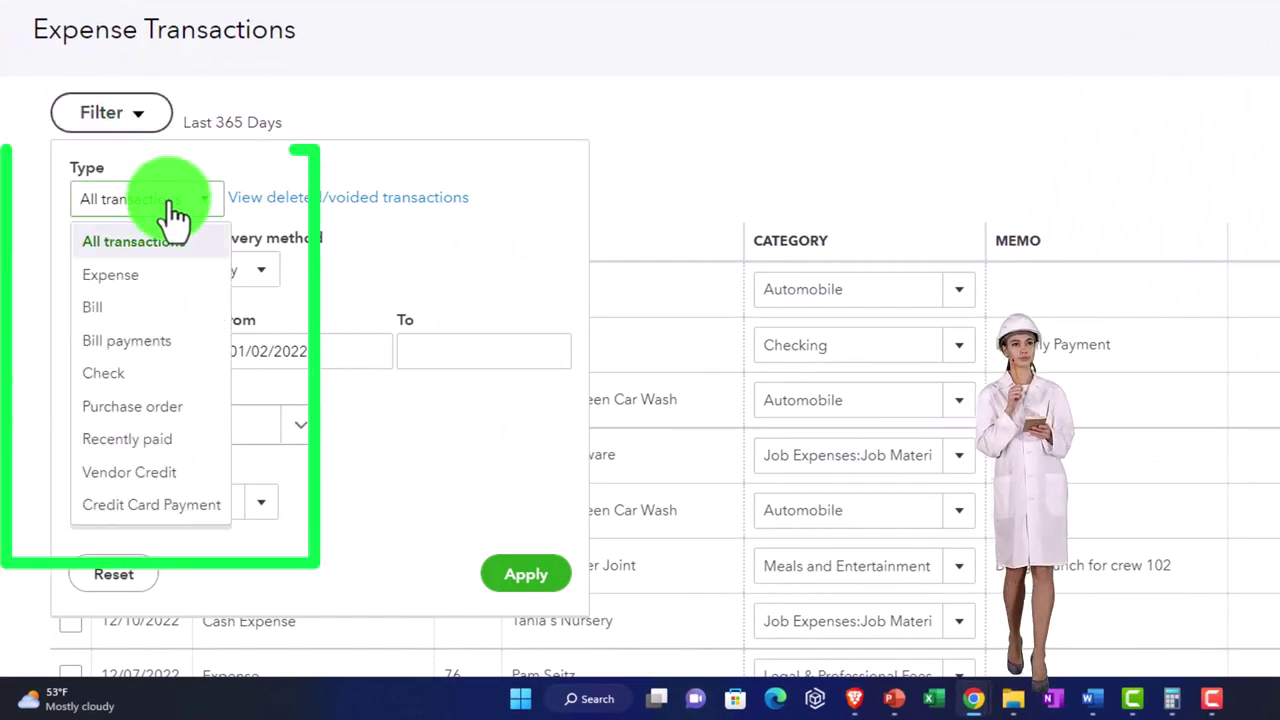
left_click(150, 407)
left_click(175, 270)
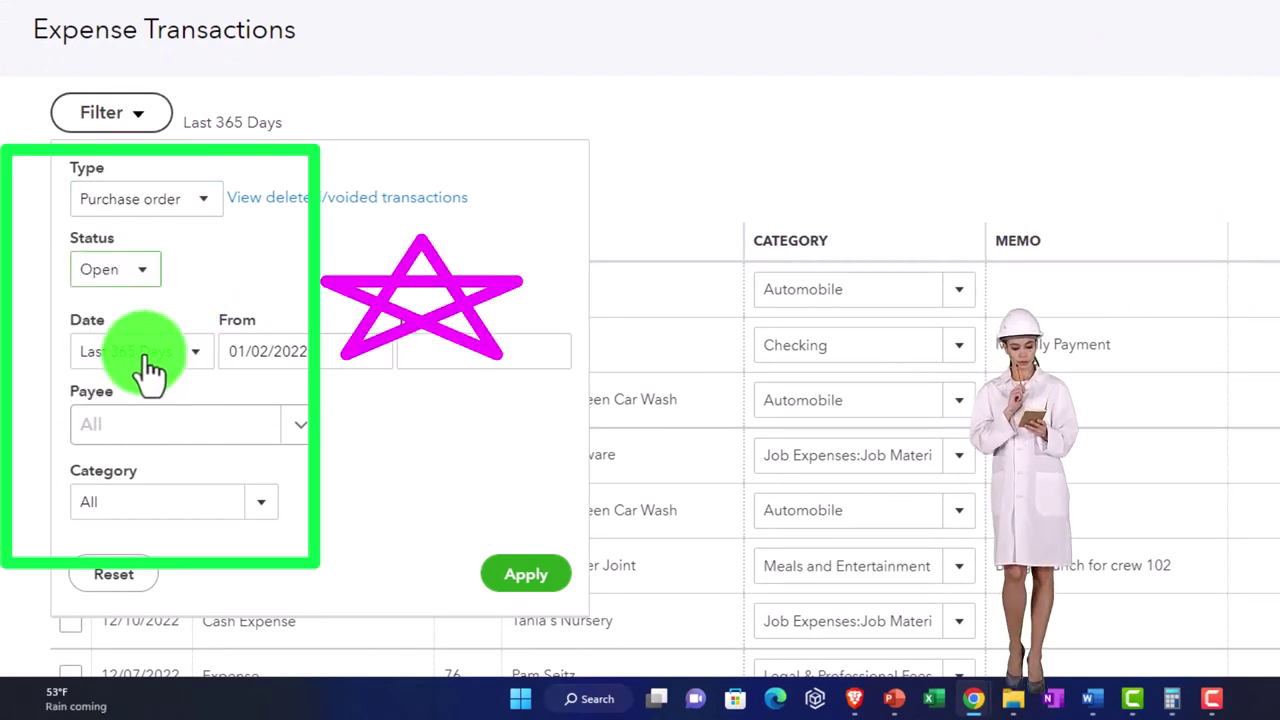
left_click(524, 582)
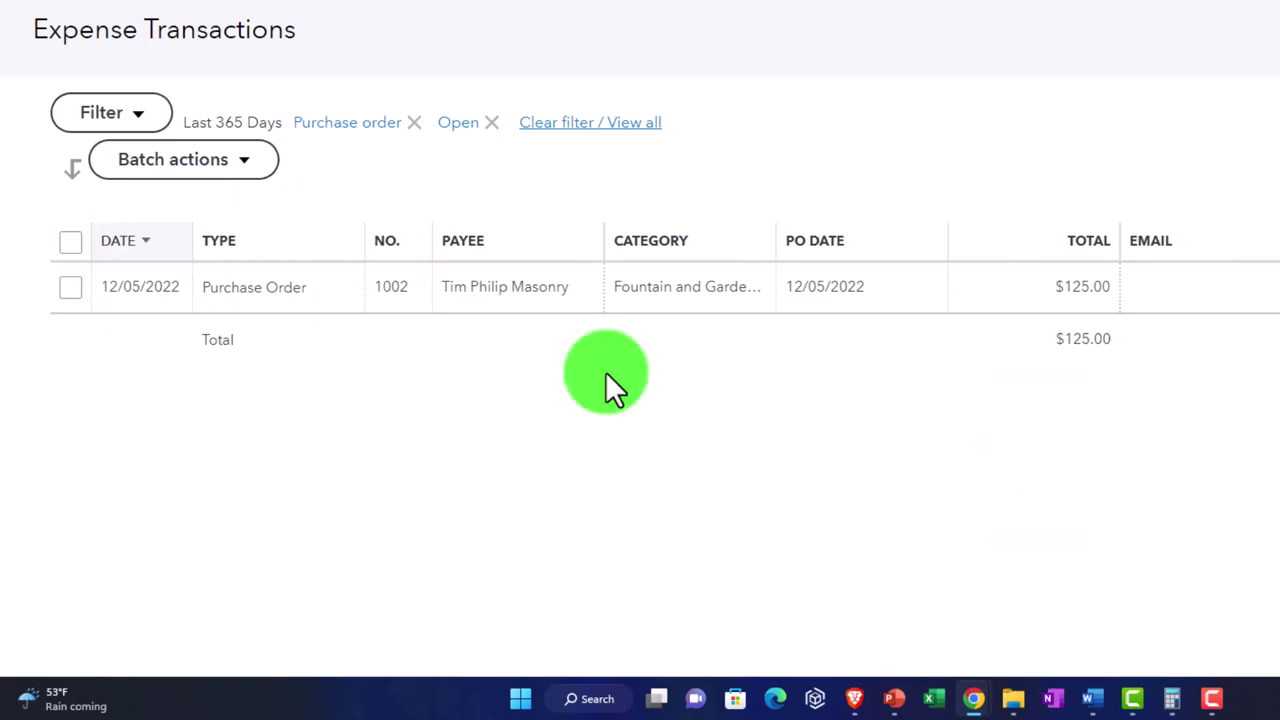
left_click(560, 6)
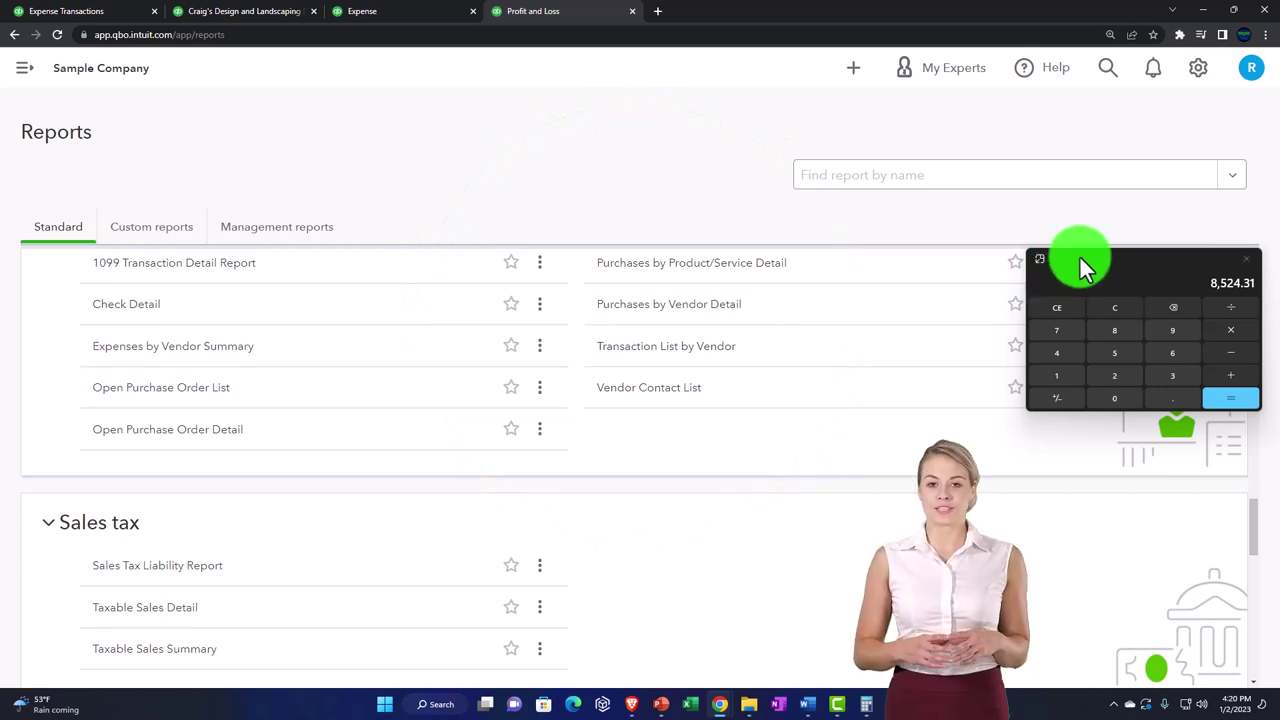
- Close the calculator and open the Purchases by Product/Service Detail report in a new tab with the navigation sidebar collapsed
left_click(1245, 259)
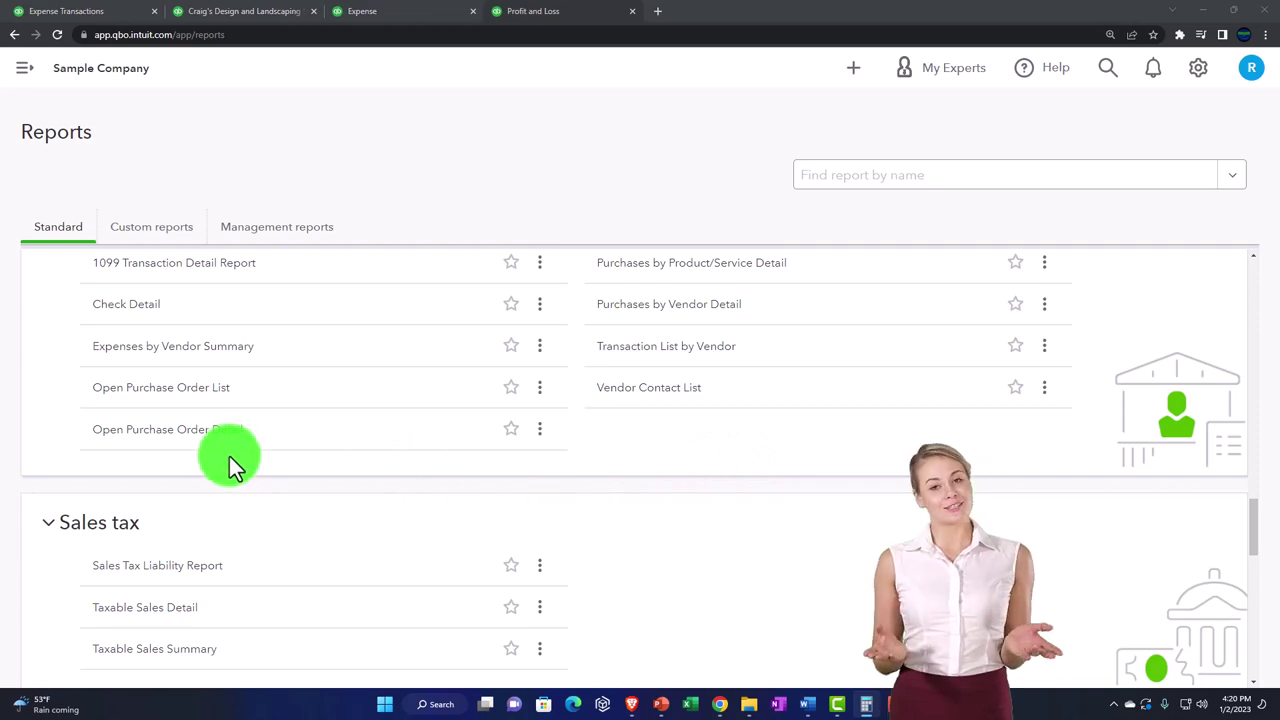
scroll(229, 456, "up", 1)
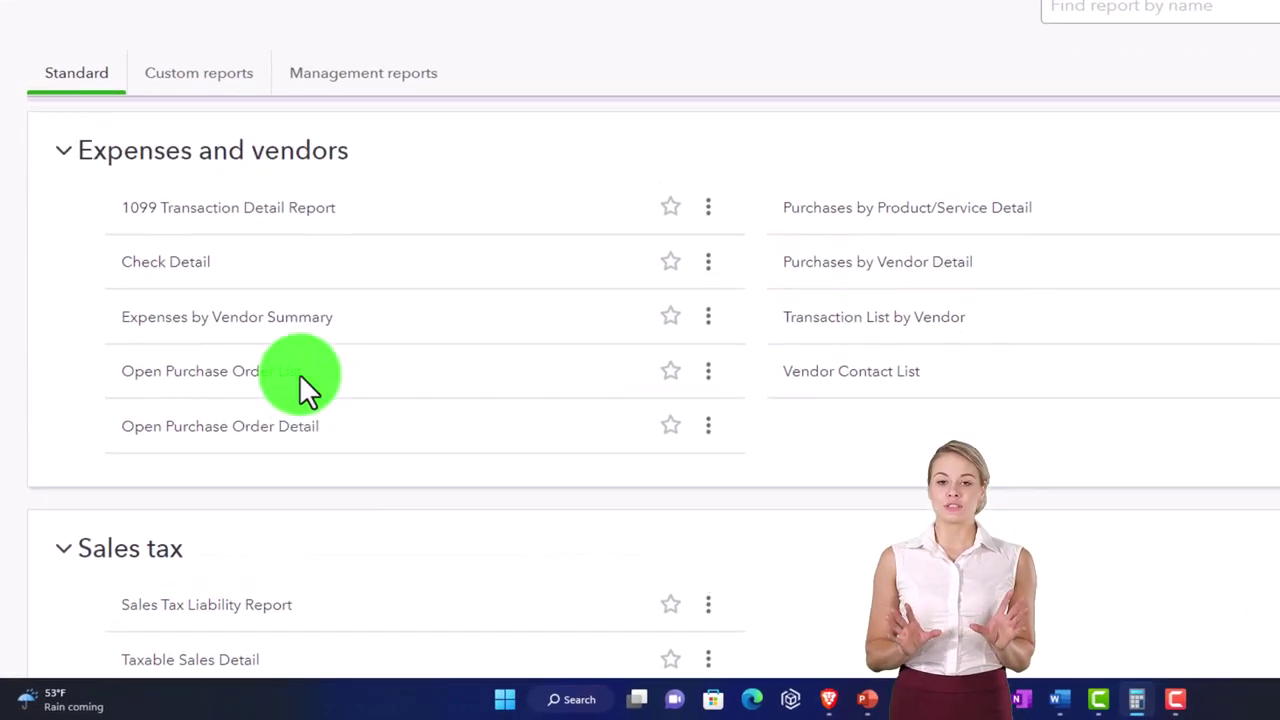
right_click(885, 225)
key("Escape")
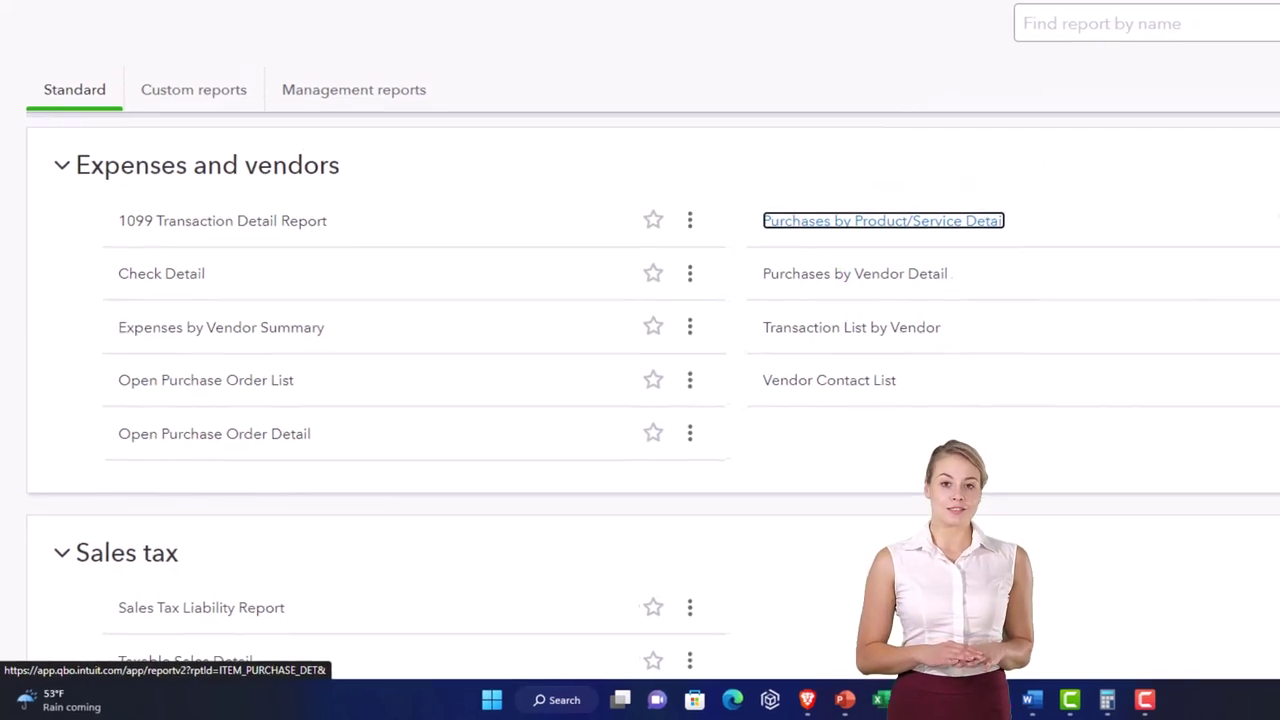
key("Return")
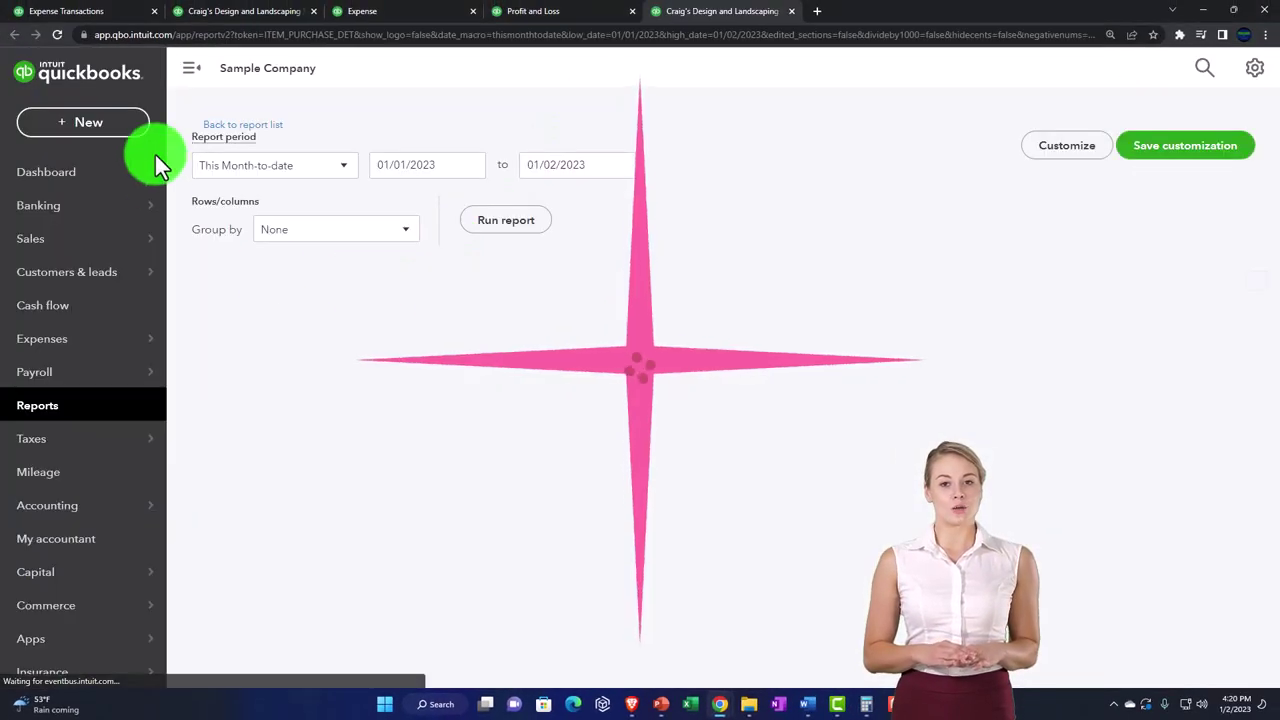
left_click(189, 69)
- Run the Purchases by Product/Service Detail report for 01/01/2022 to 12/31/2022 and review its item groups down to the total
left_click(290, 207)
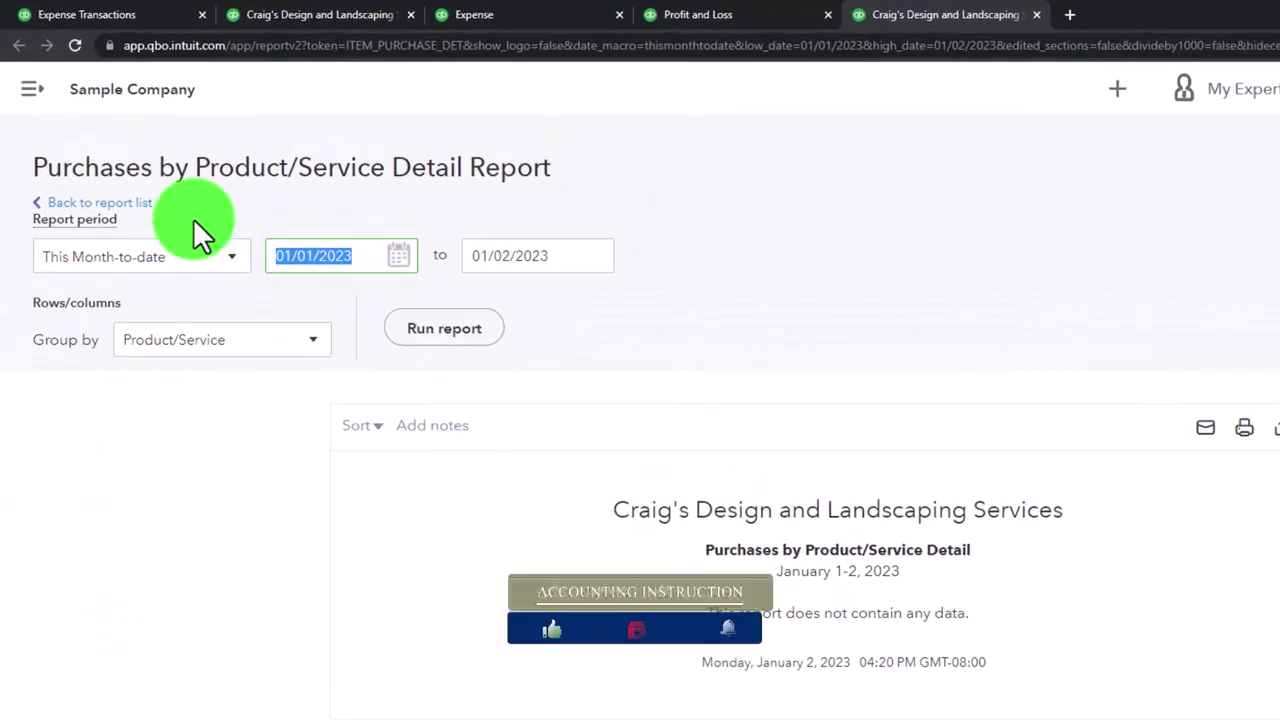
type("010122")
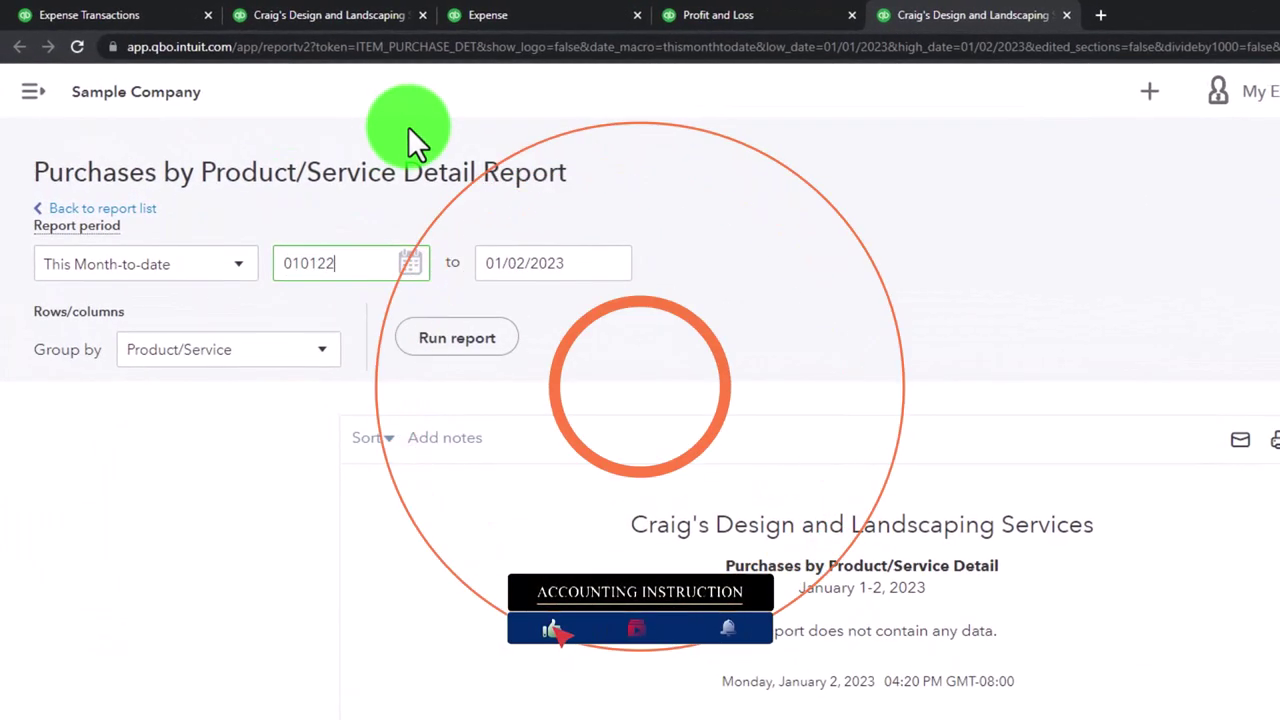
key("Tab")
type("123122")
key("Tab")
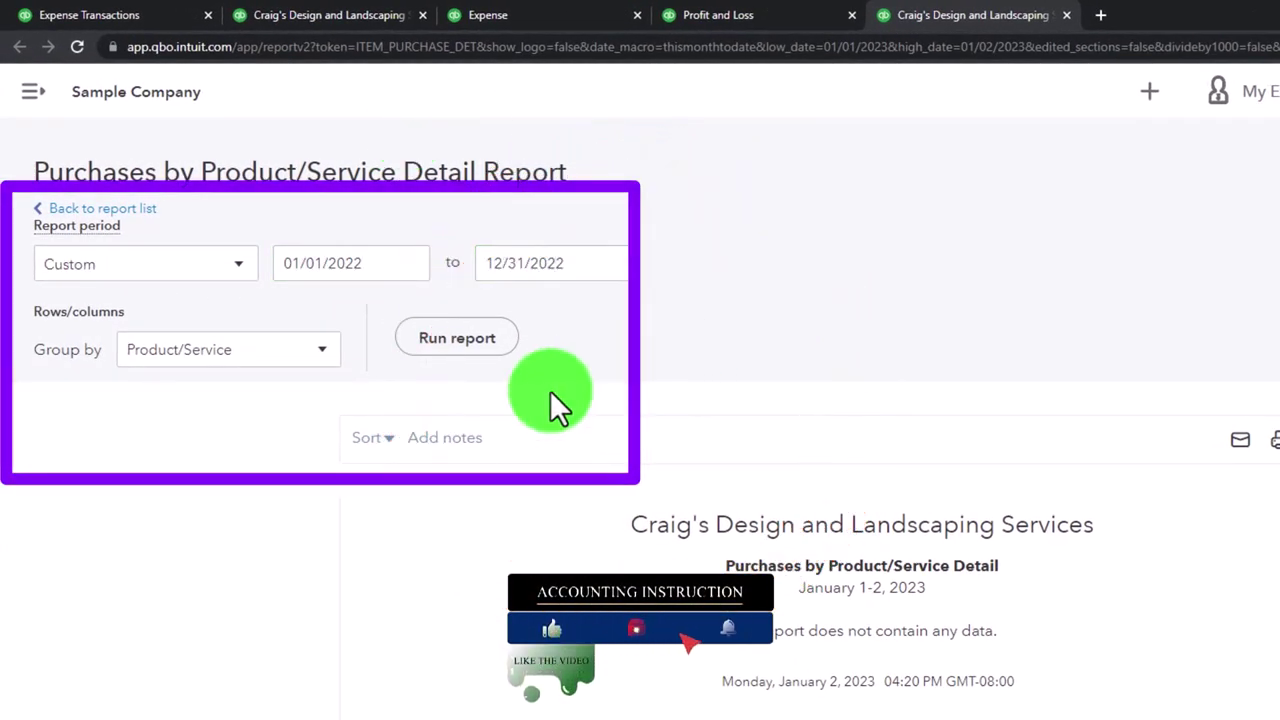
left_click(457, 338)
scroll(350, 272, "down", 3)
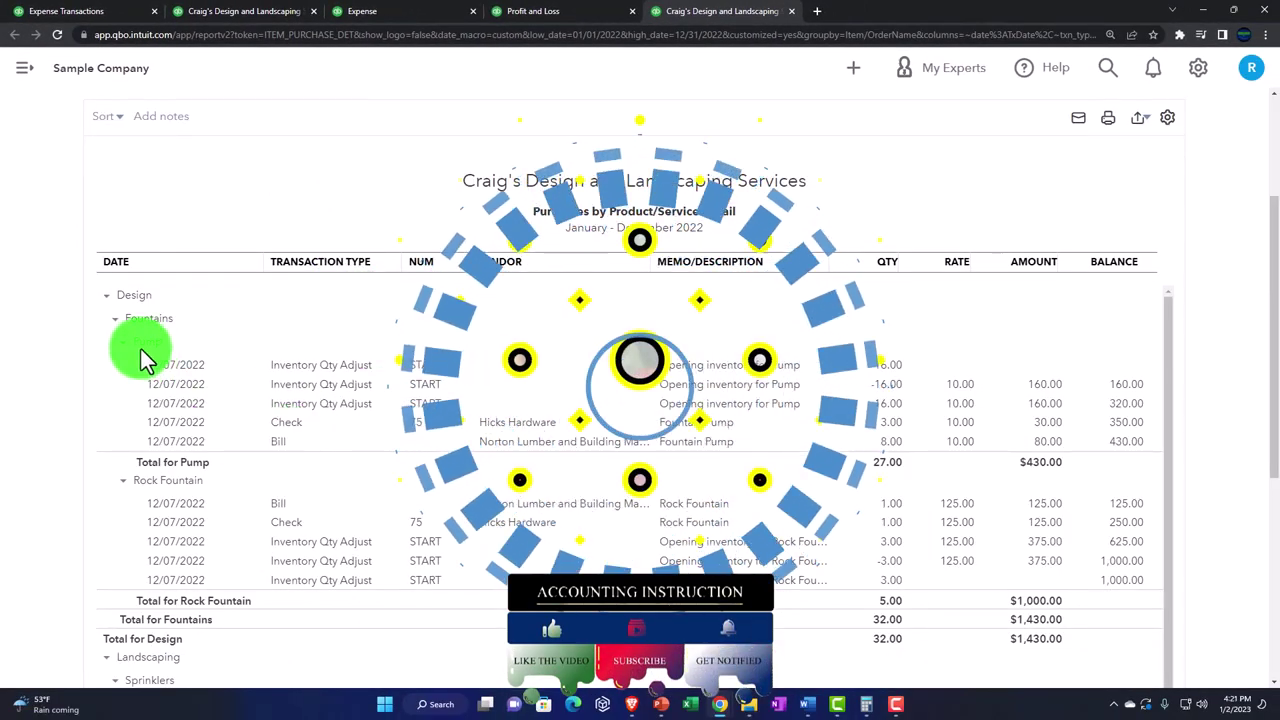
scroll(140, 500, "down", 3)
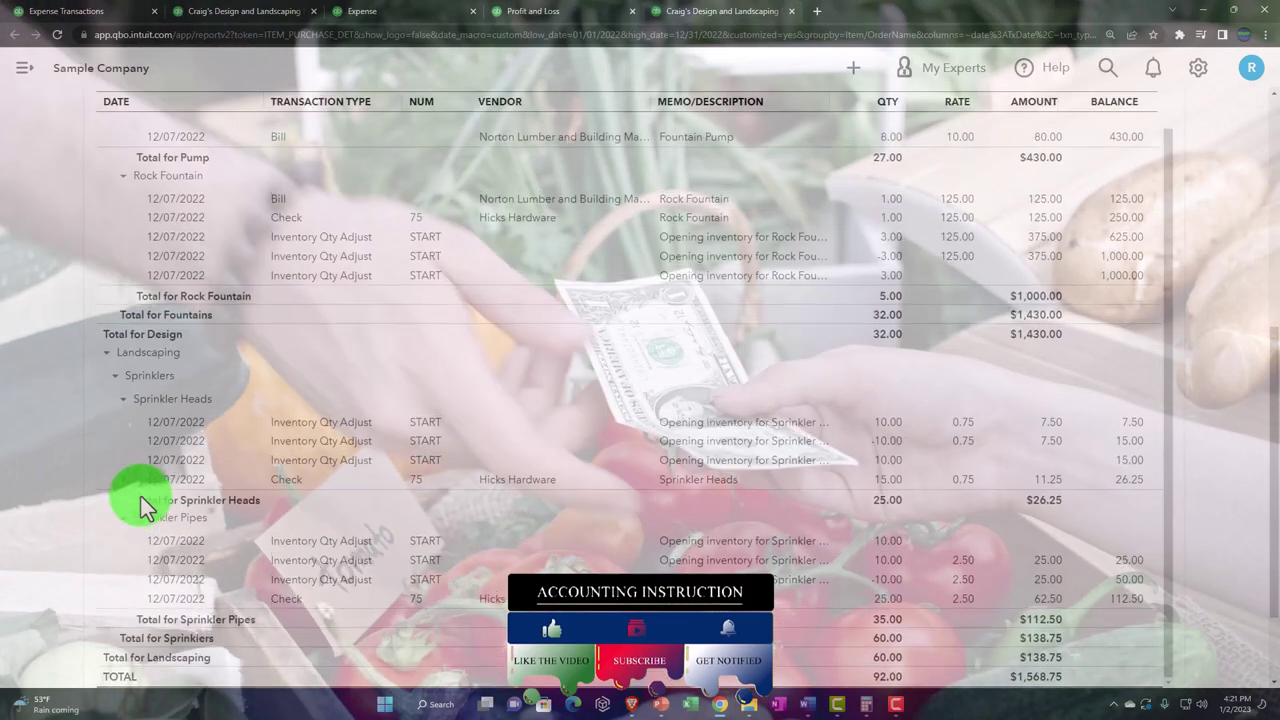
scroll(145, 508, "down", 3)
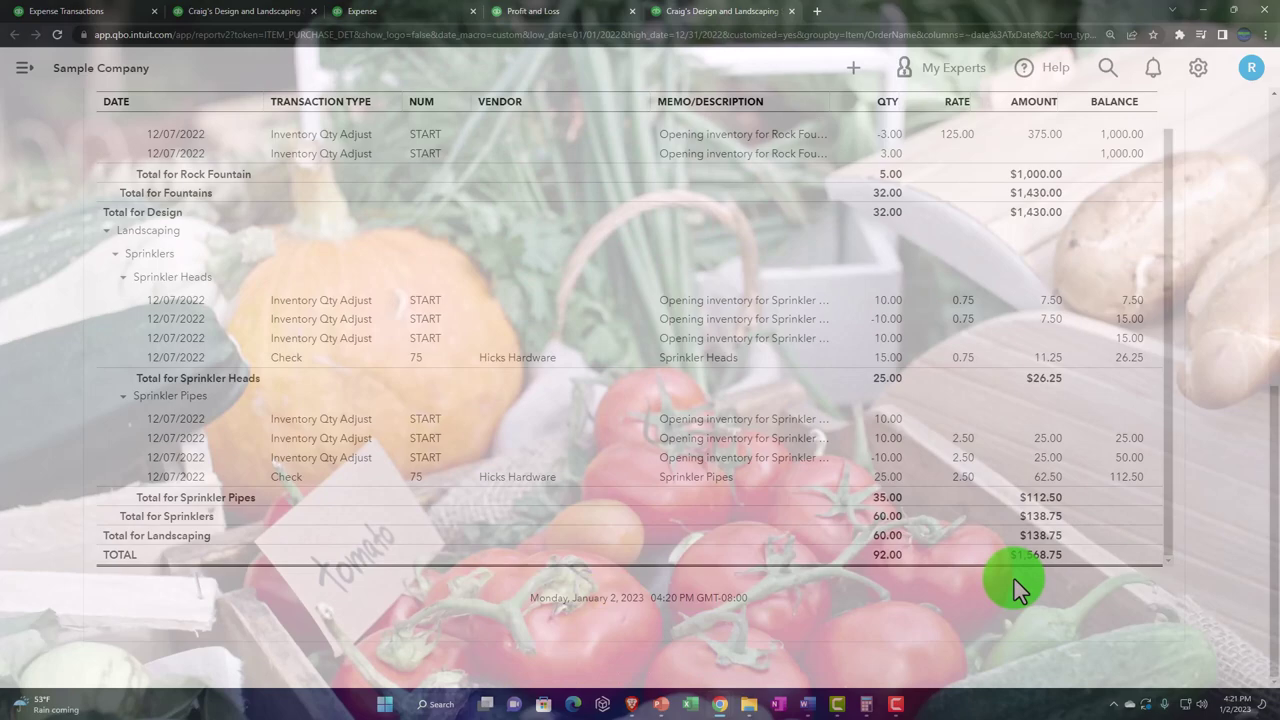
scroll(1014, 579, "up", 3)
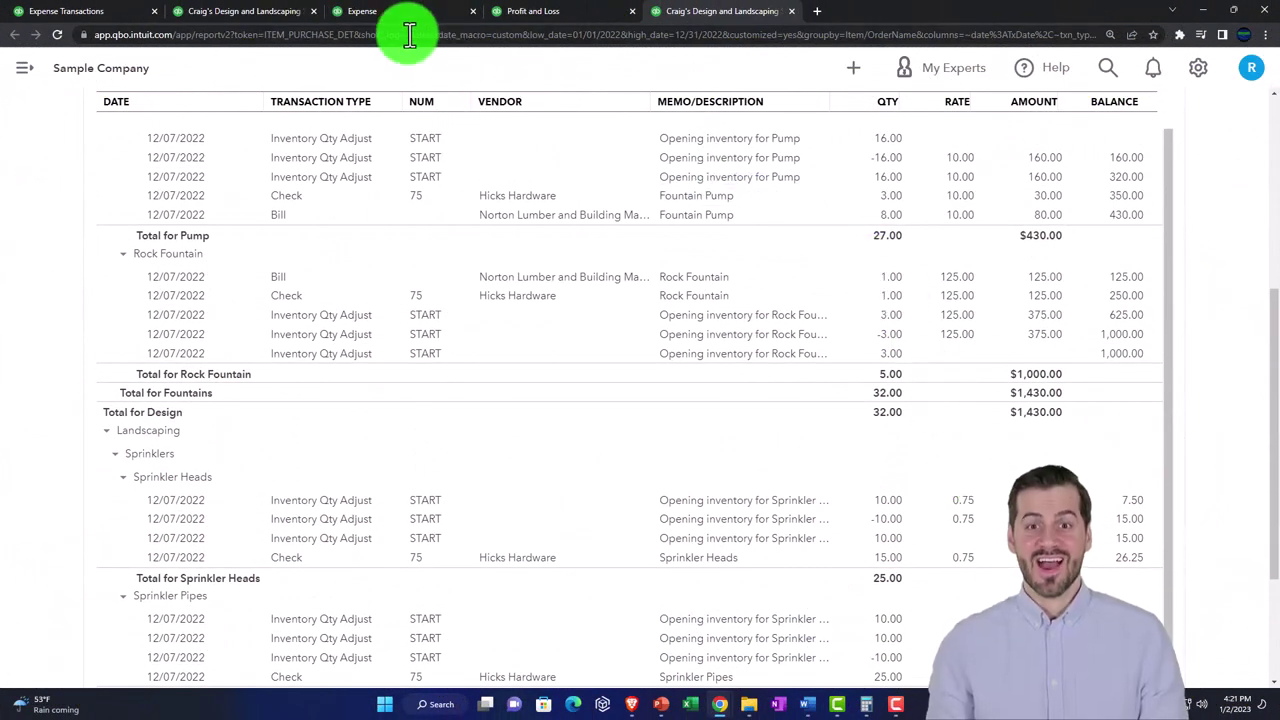
- Switch to the open Profit and Loss report and run it for 01/01/2022 to 12/31/2022
left_click(380, 14)
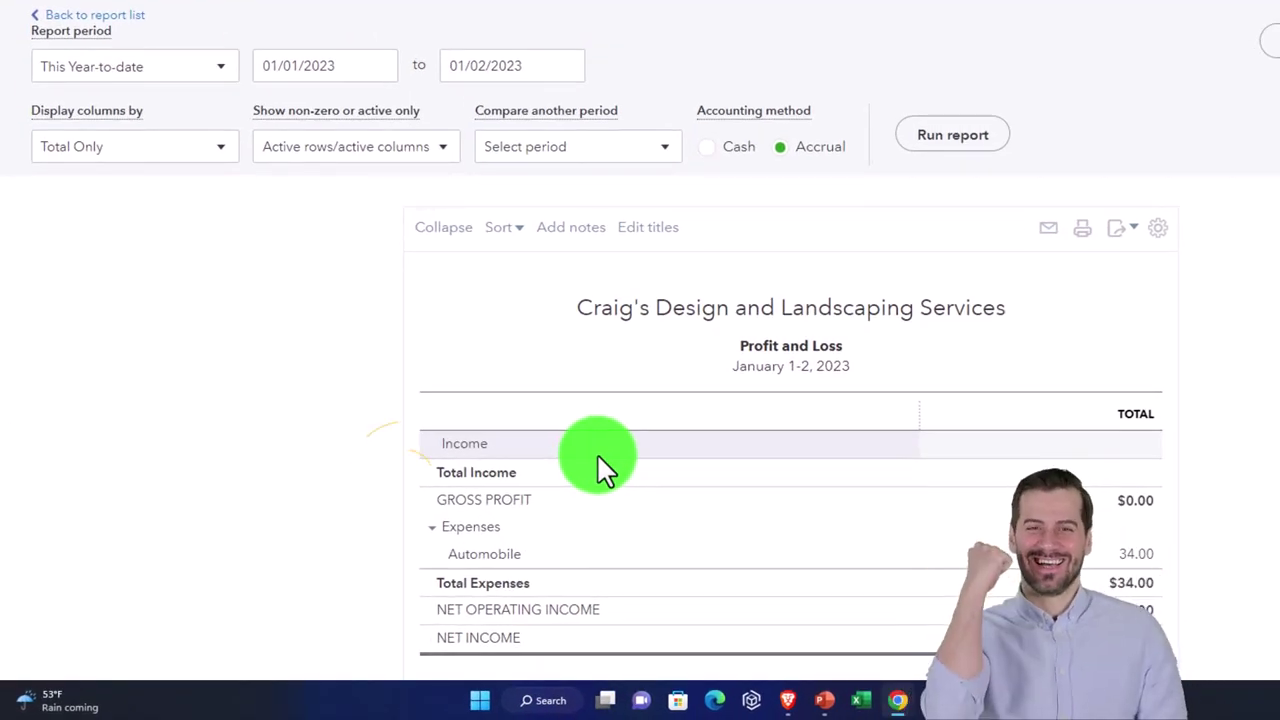
left_click(405, 476)
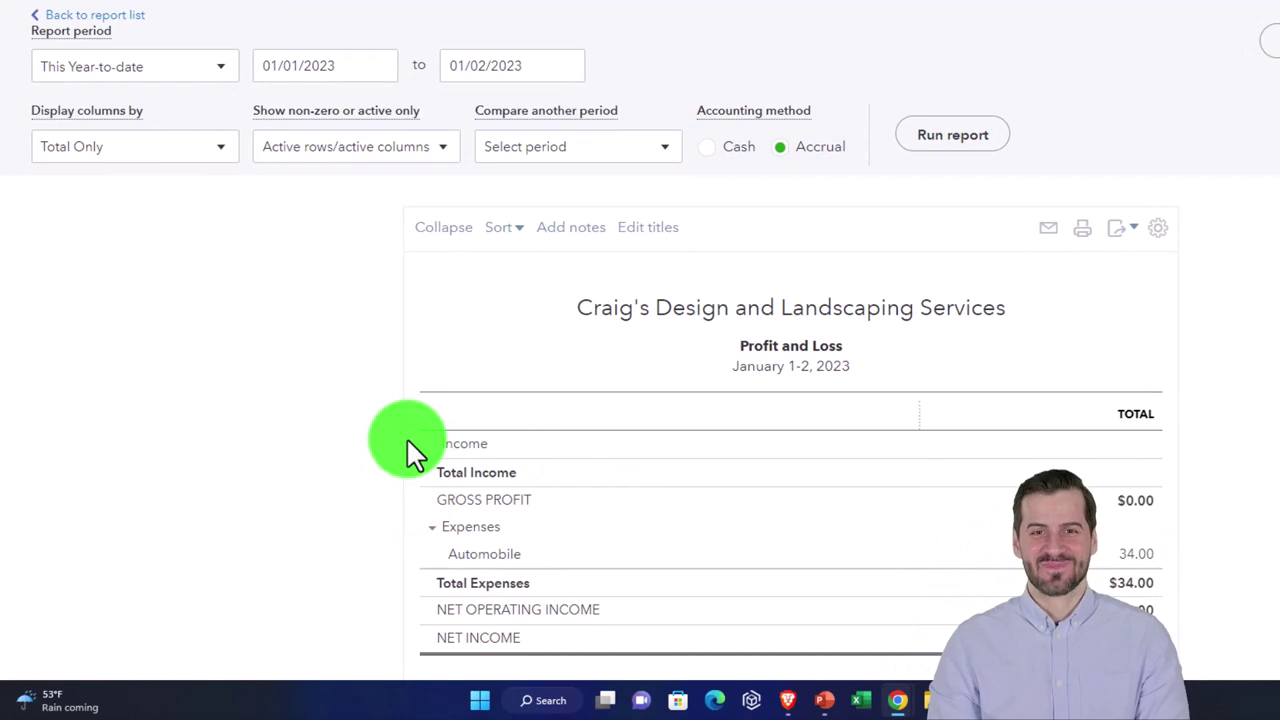
left_click(360, 68)
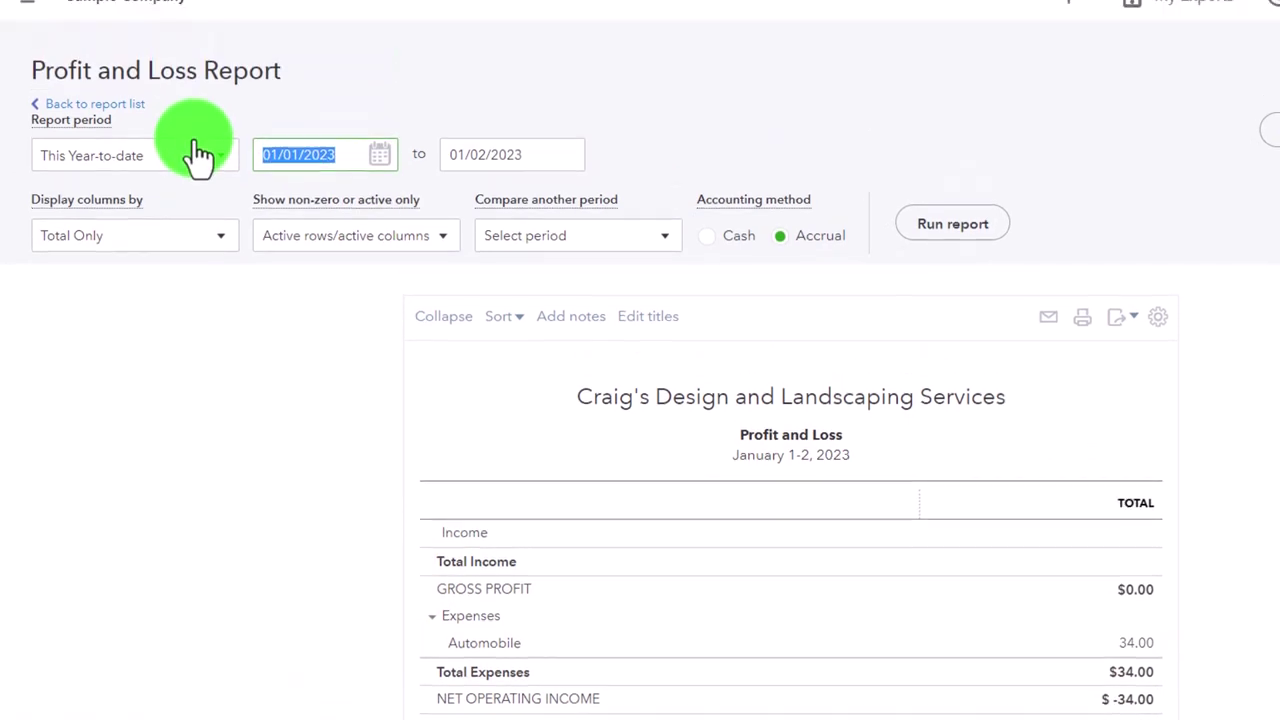
type("010122")
key("Tab")
type("123122")
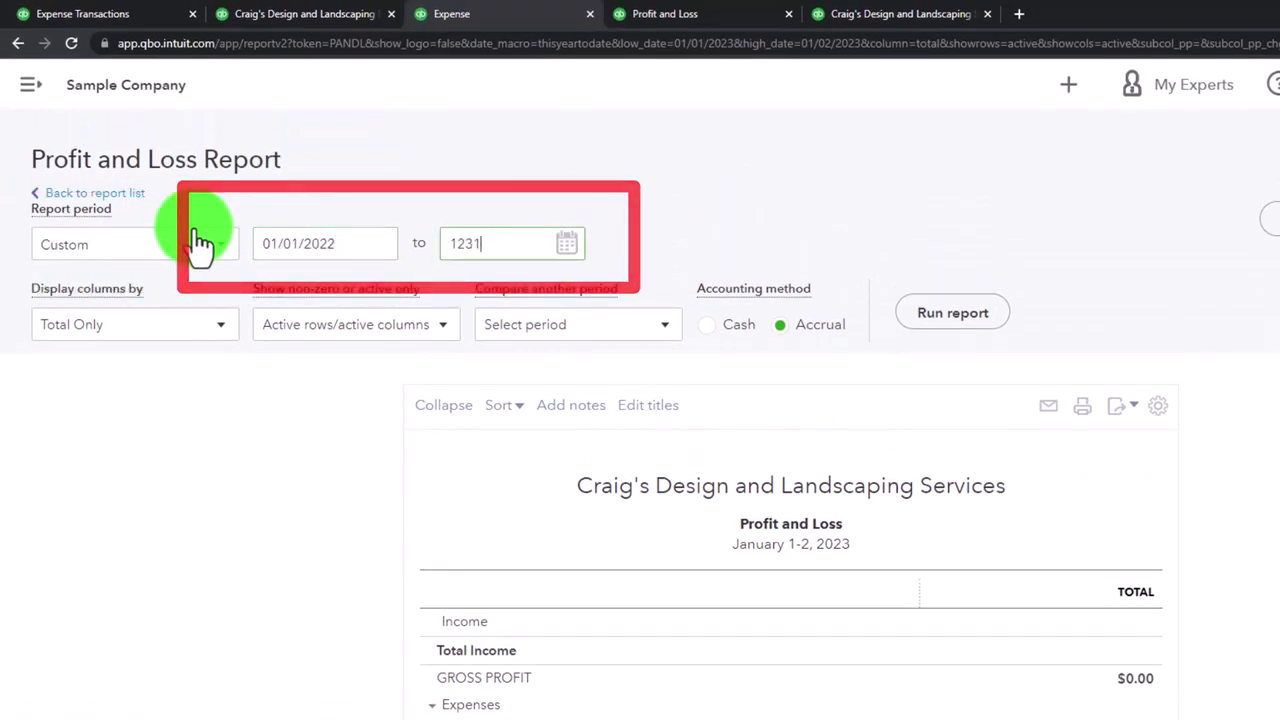
key("Tab")
left_click(948, 314)
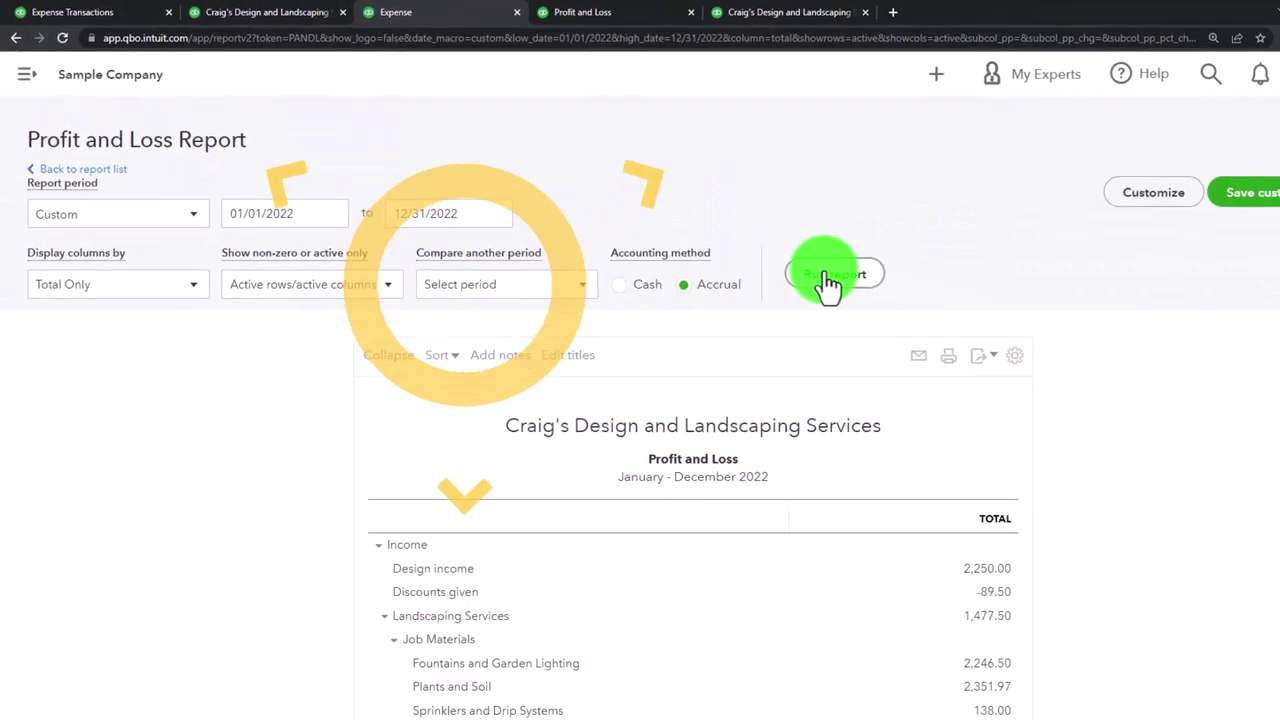
- Collapse the Income, Expenses and Other Expenses sections of the Profit and Loss report, leaving Cost of Goods Sold expanded
scroll(757, 263, "down", 5)
scroll(415, 433, "up", 2)
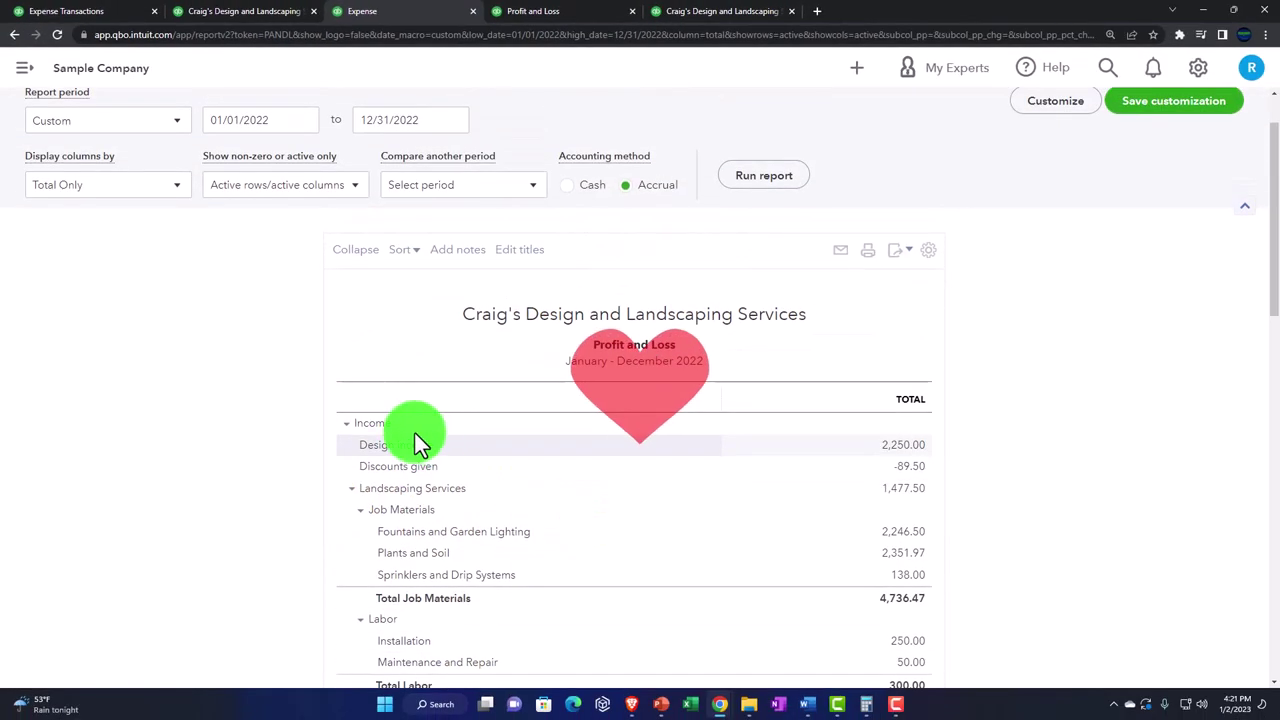
left_click(347, 425)
scroll(285, 457, "down", 1)
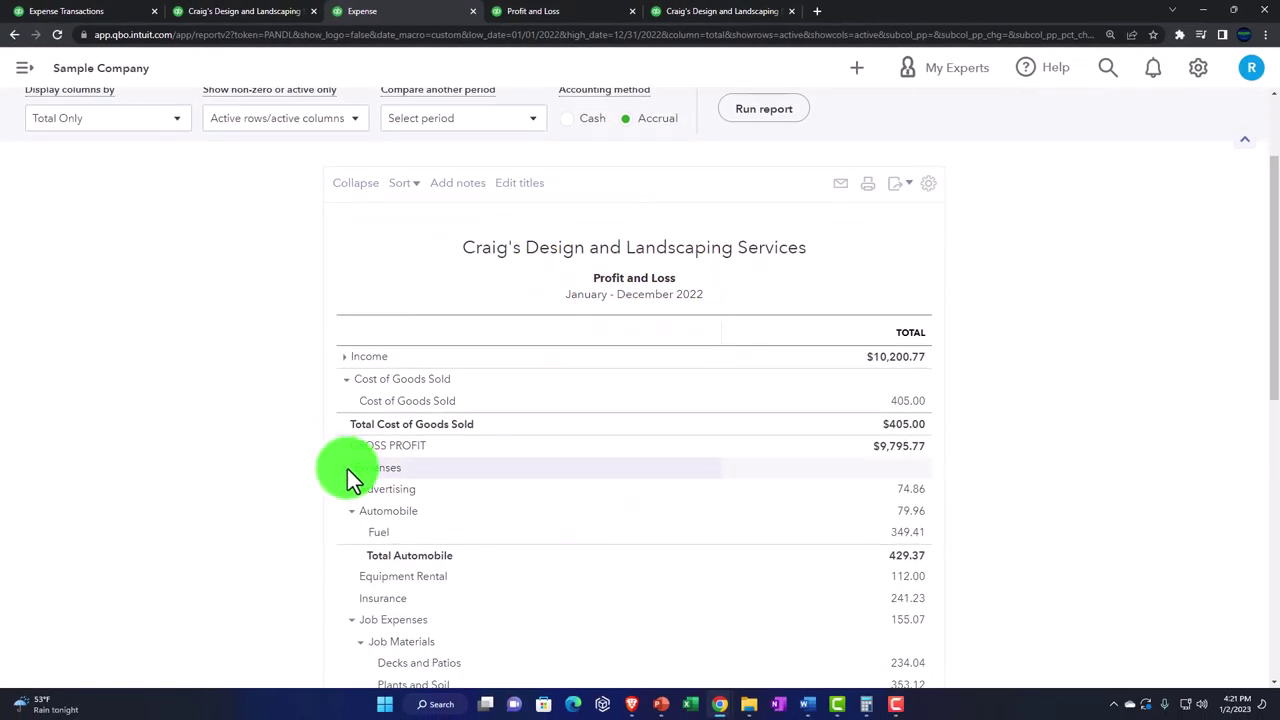
left_click(346, 462)
scroll(287, 463, "down", 1)
left_click(345, 463)
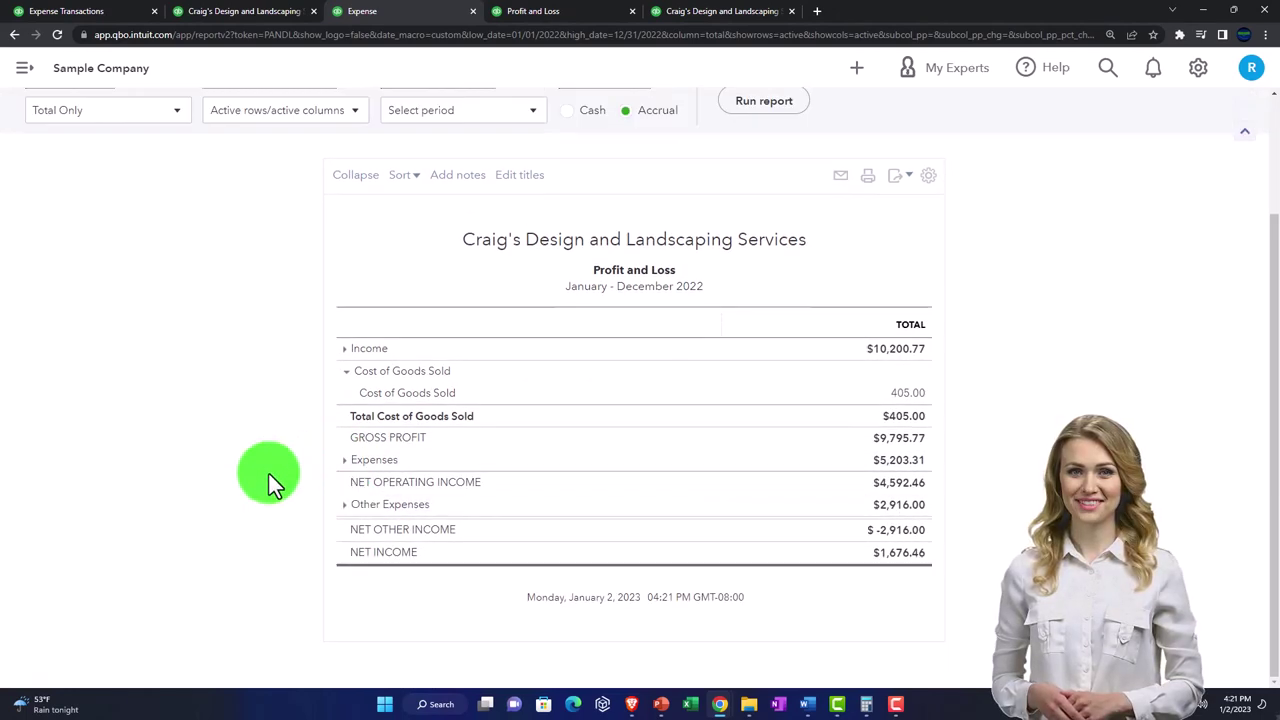
key("ctrl+plus")
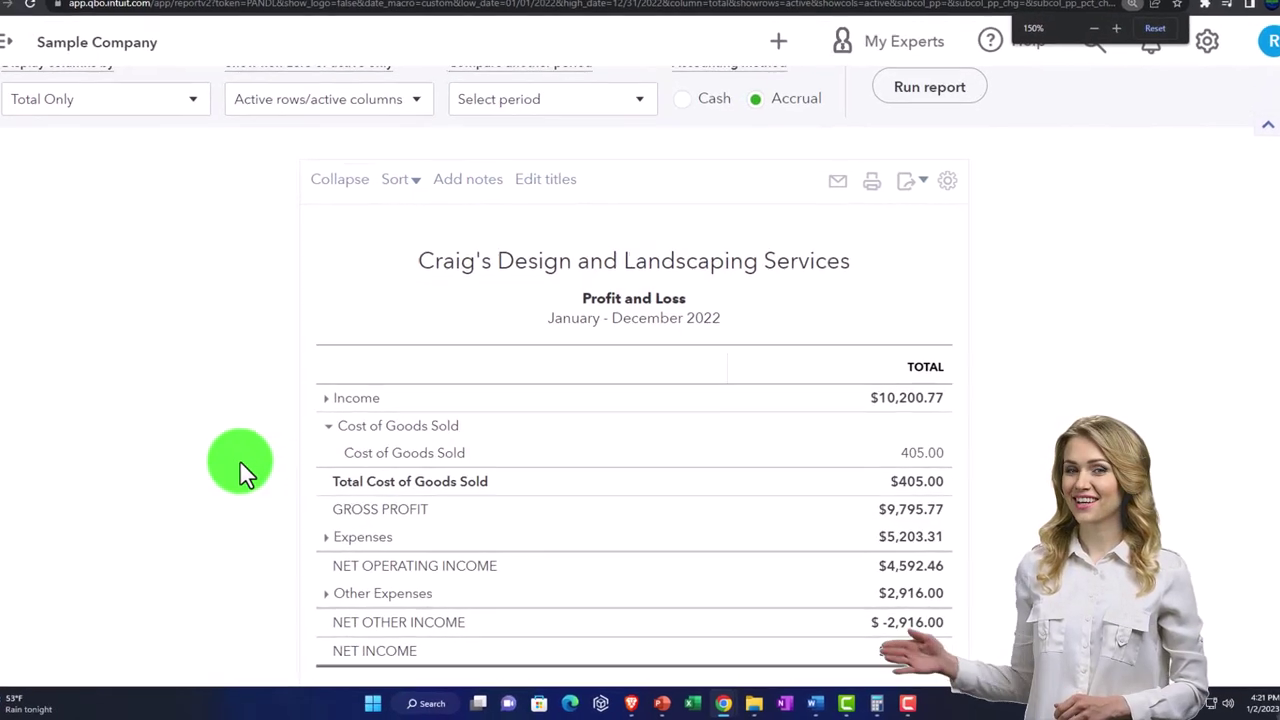
scroll(241, 463, "down", 1)
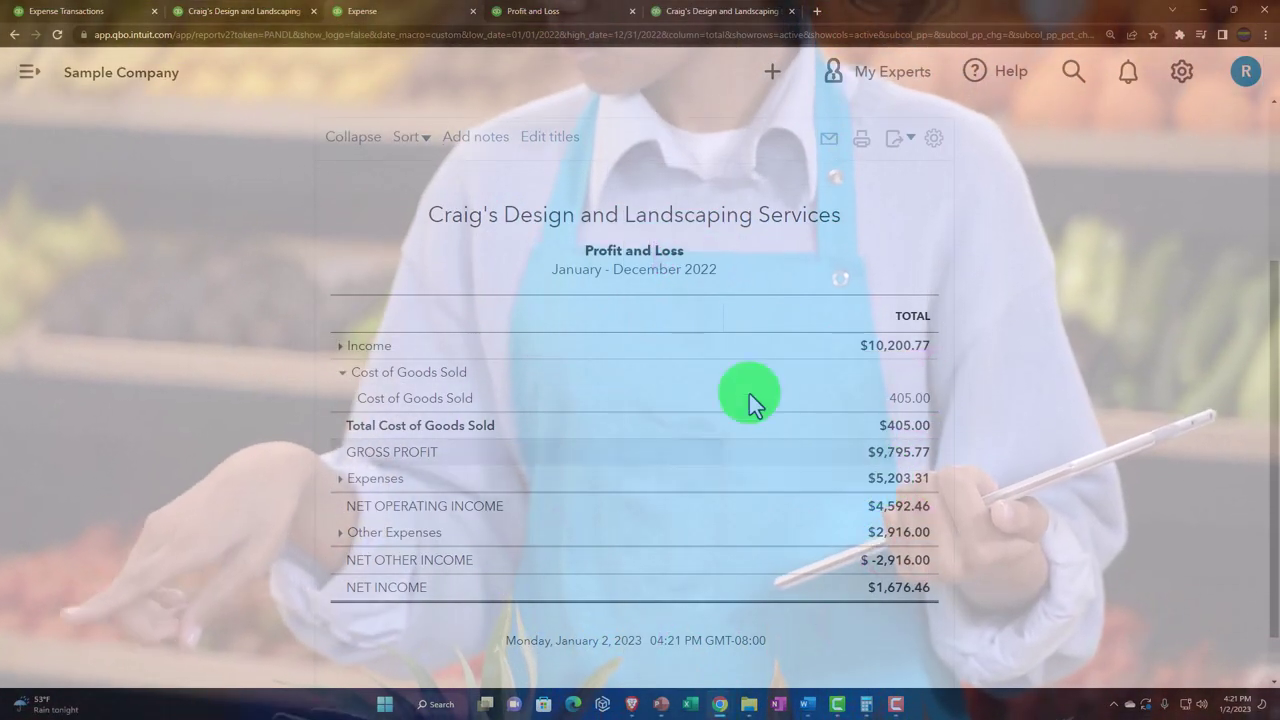
- Check the Inventory Asset line on the Balance Sheet and compare it with Cost of Goods Sold on the Profit and Loss
left_click(255, 12)
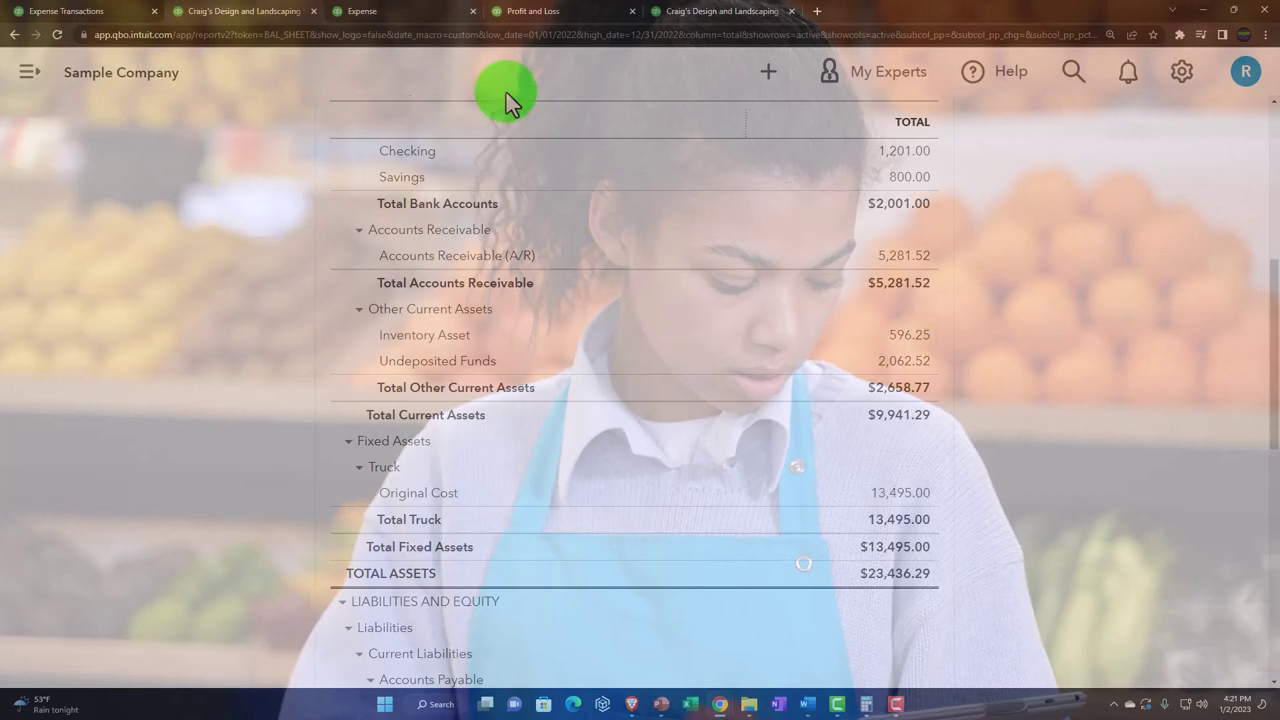
left_click(417, 20)
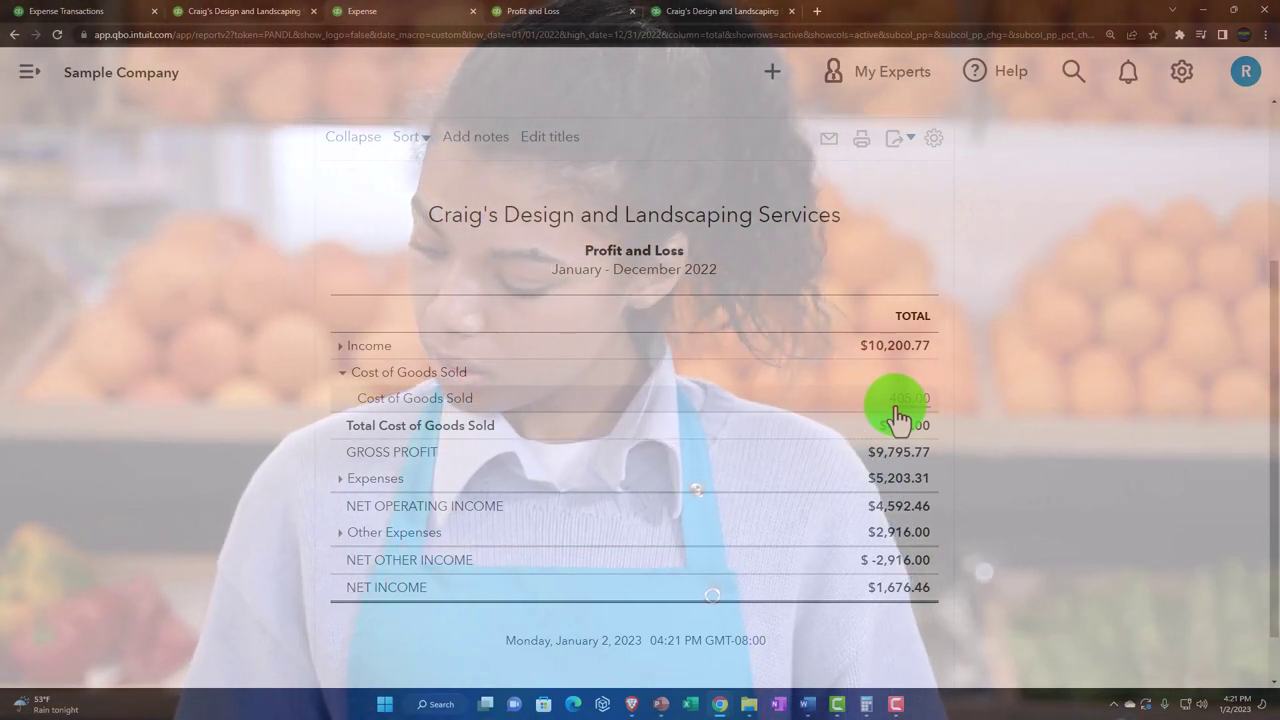
scroll(897, 415, "down", 1)
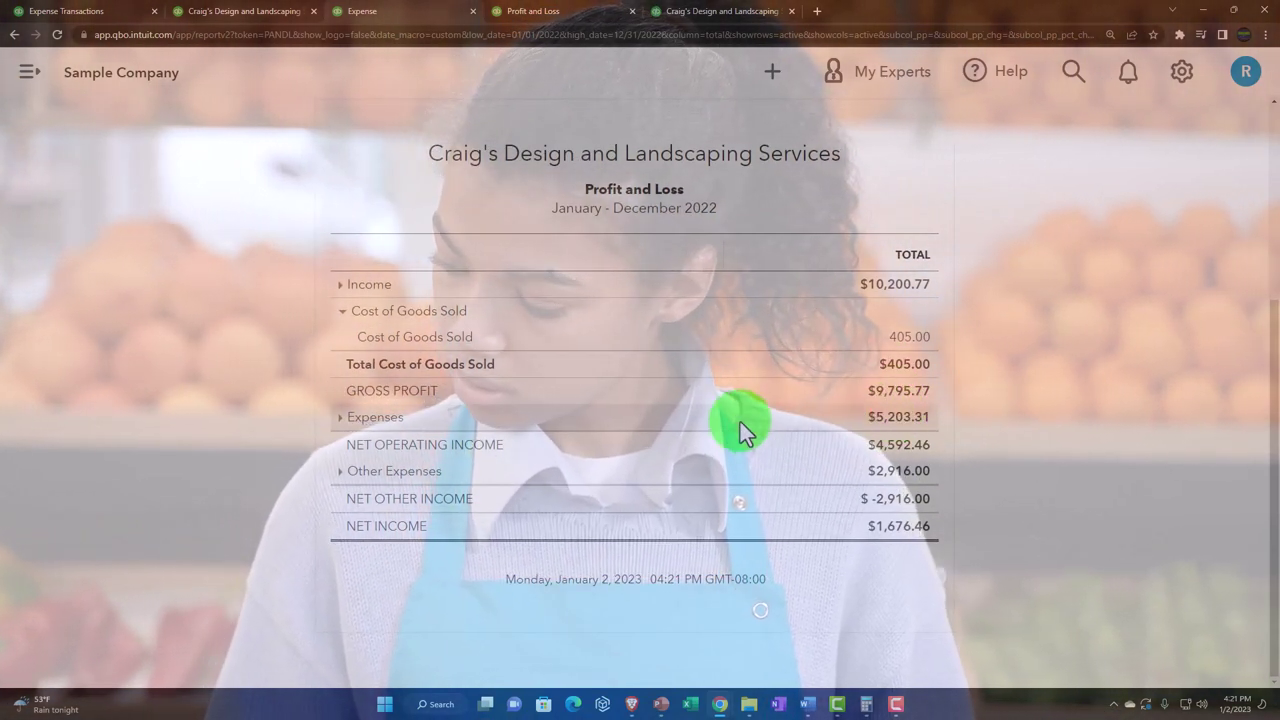
- Expand the Expenses and Income sections of the Profit and Loss to examine their accounts, and collapse both again
left_click(339, 422)
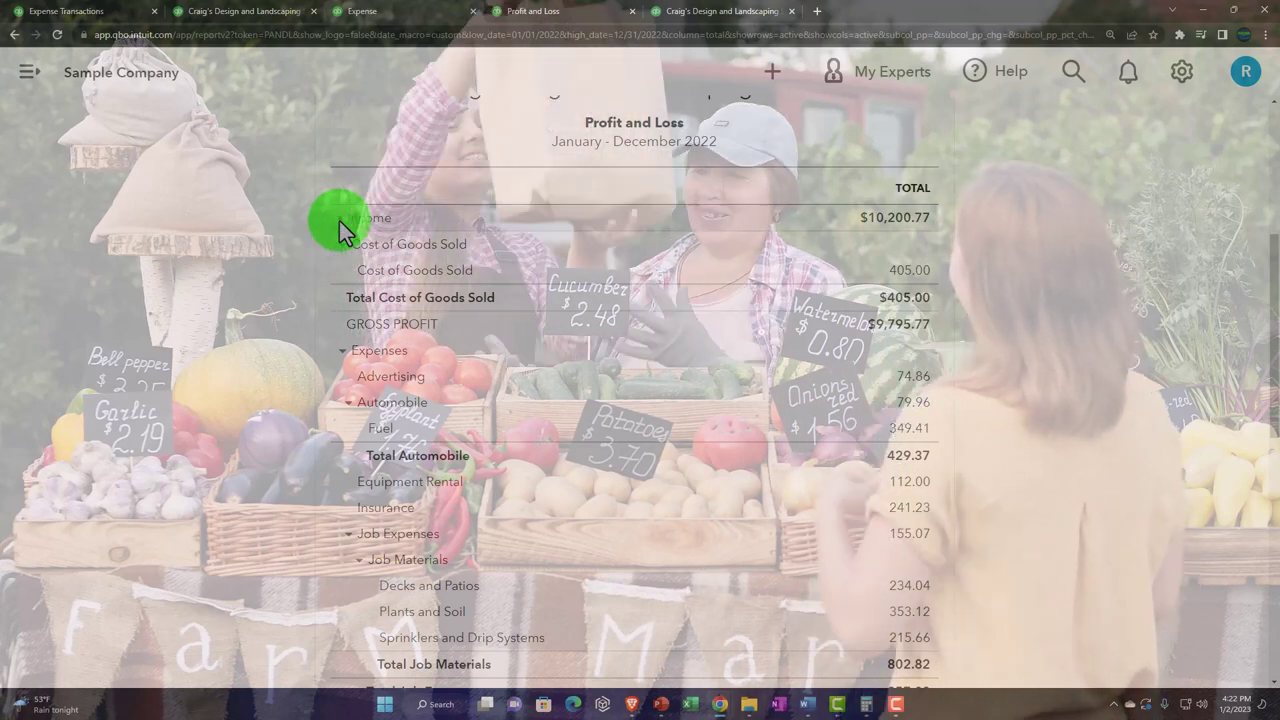
left_click(340, 220)
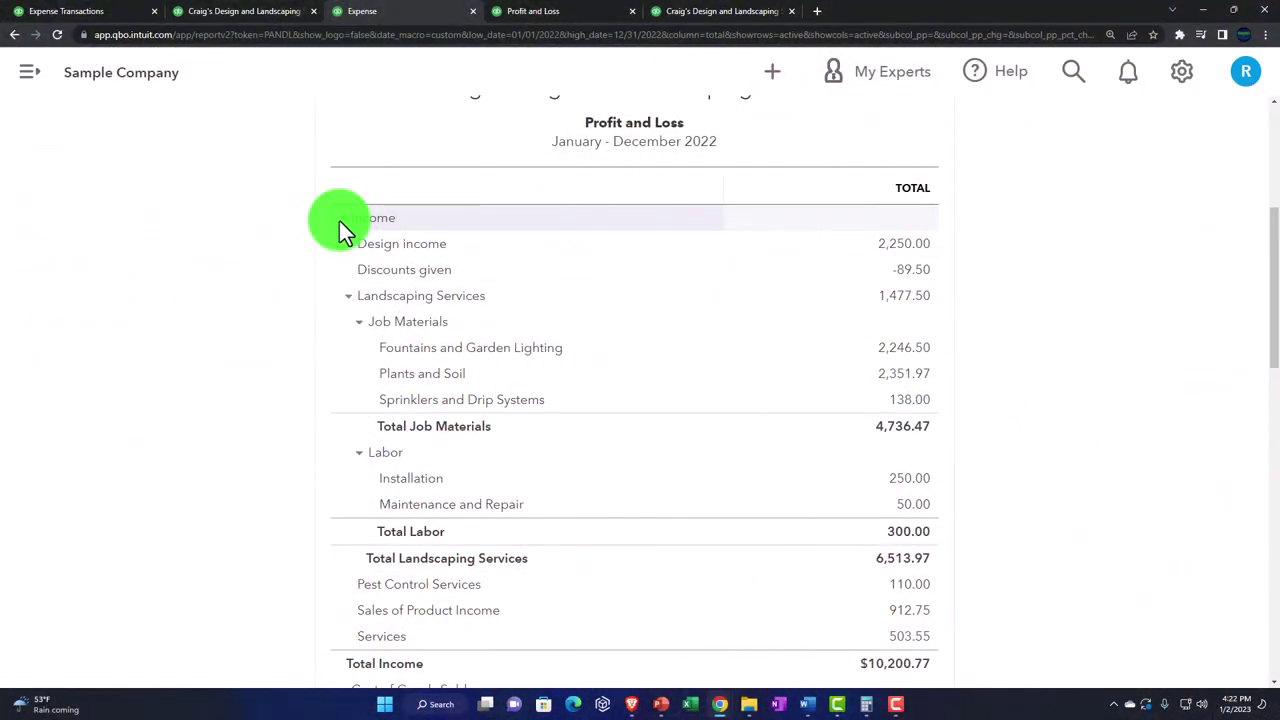
left_click(339, 220)
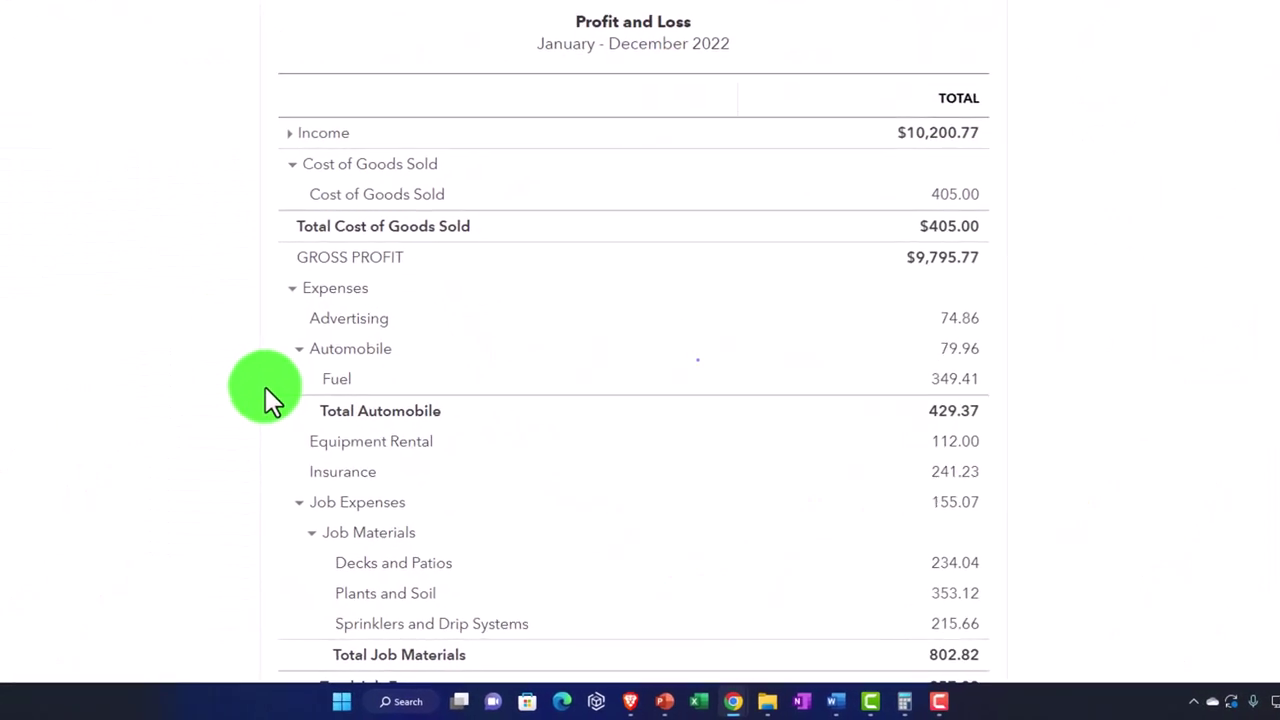
scroll(316, 430, "down", 2)
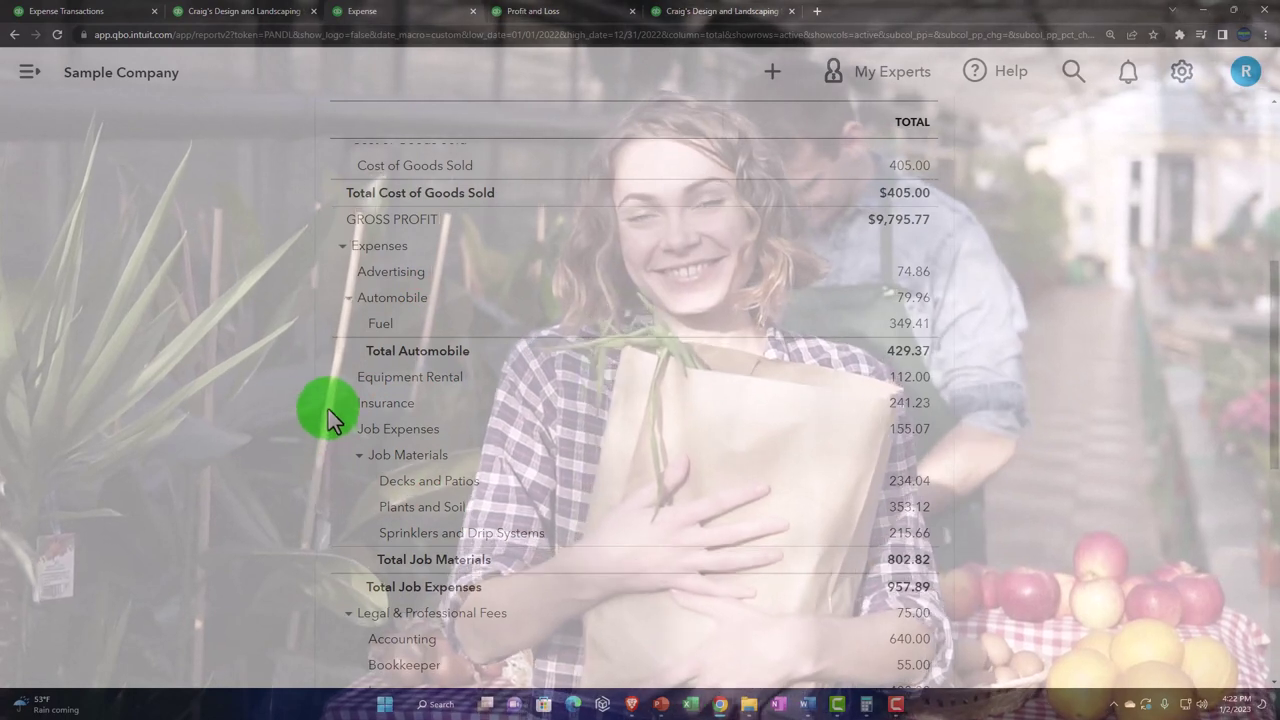
left_click(344, 247)
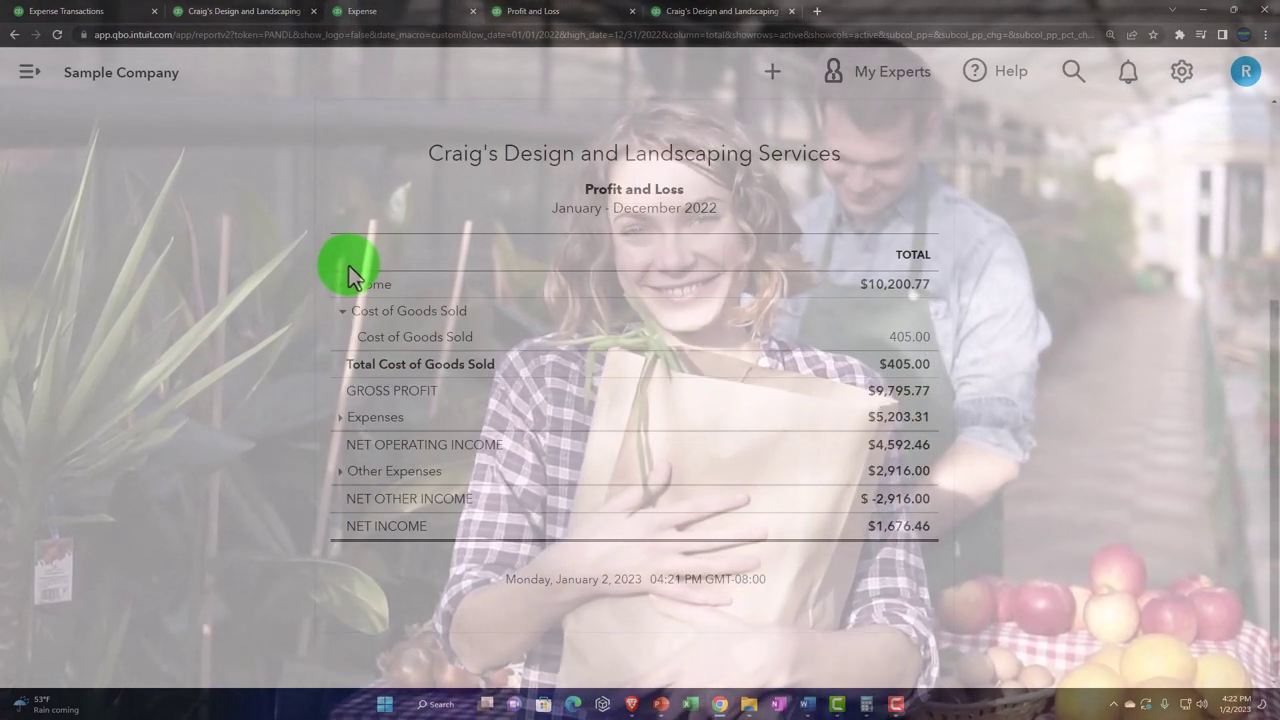
- Close the Purchases by Product/Service Detail report and open Purchases by Vendor Detail in a new tab with the navigation sidebar collapsed
left_click(713, 14)
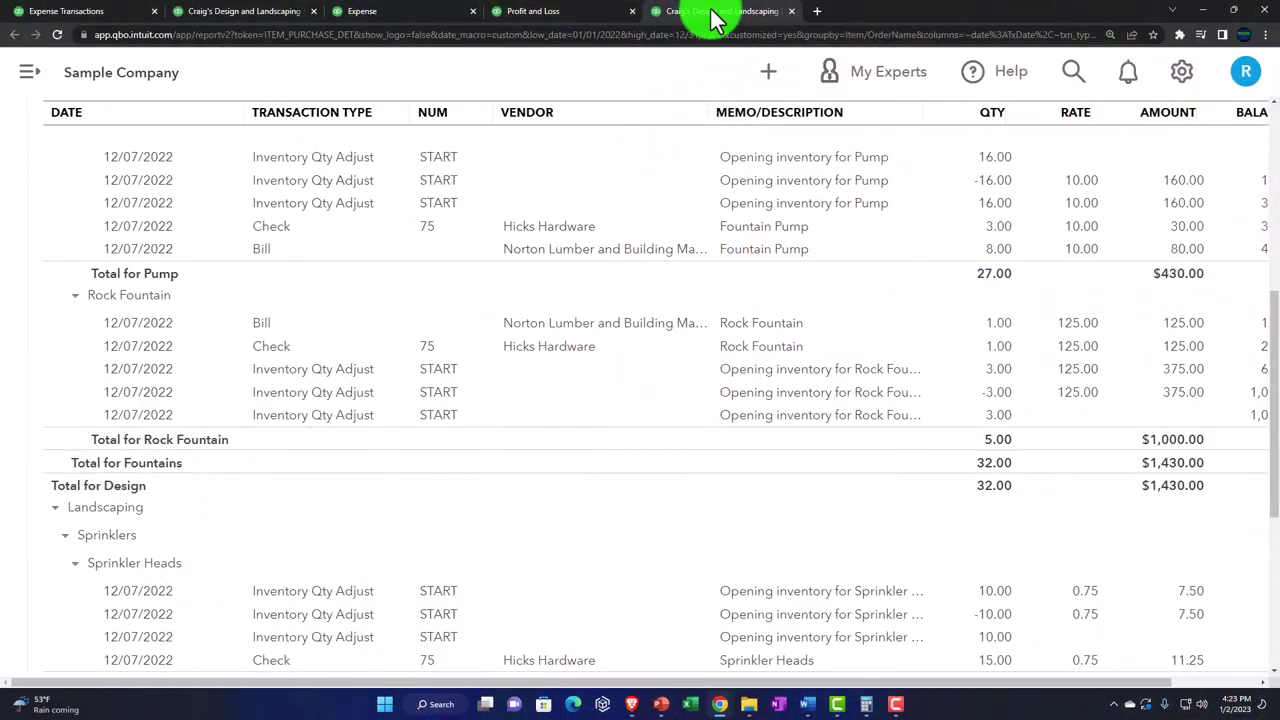
left_click(793, 14)
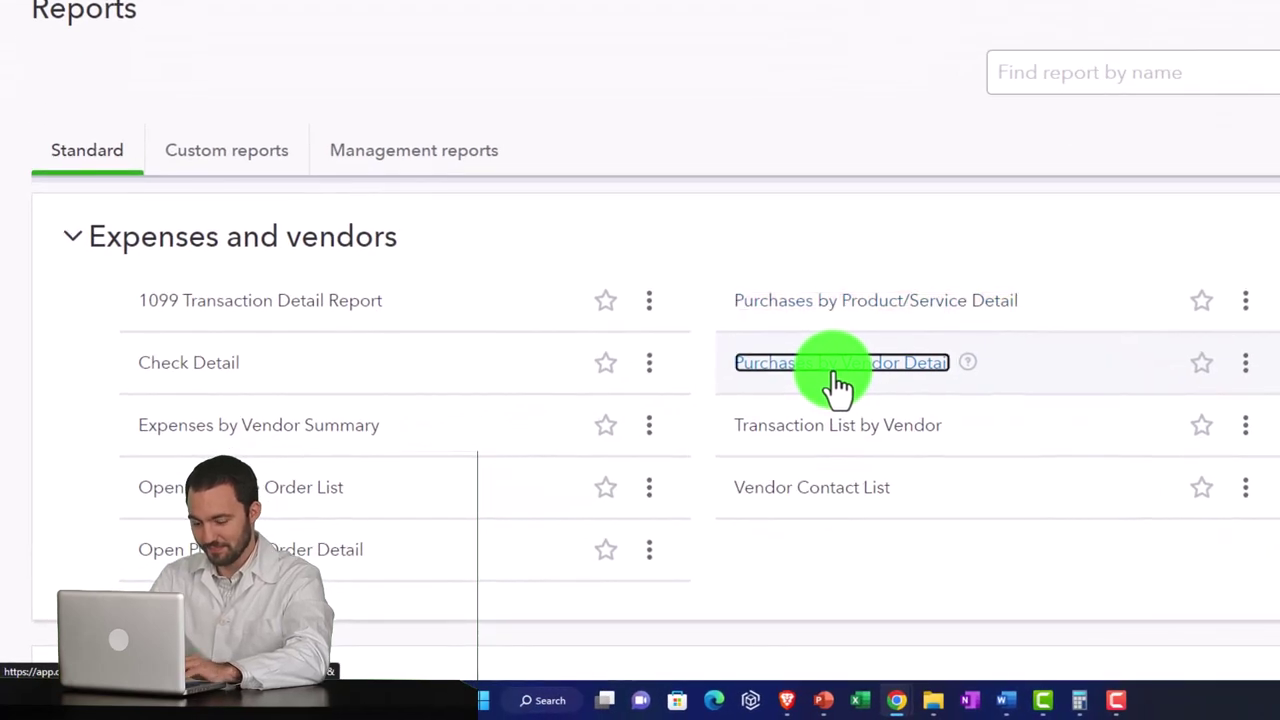
right_click(834, 375)
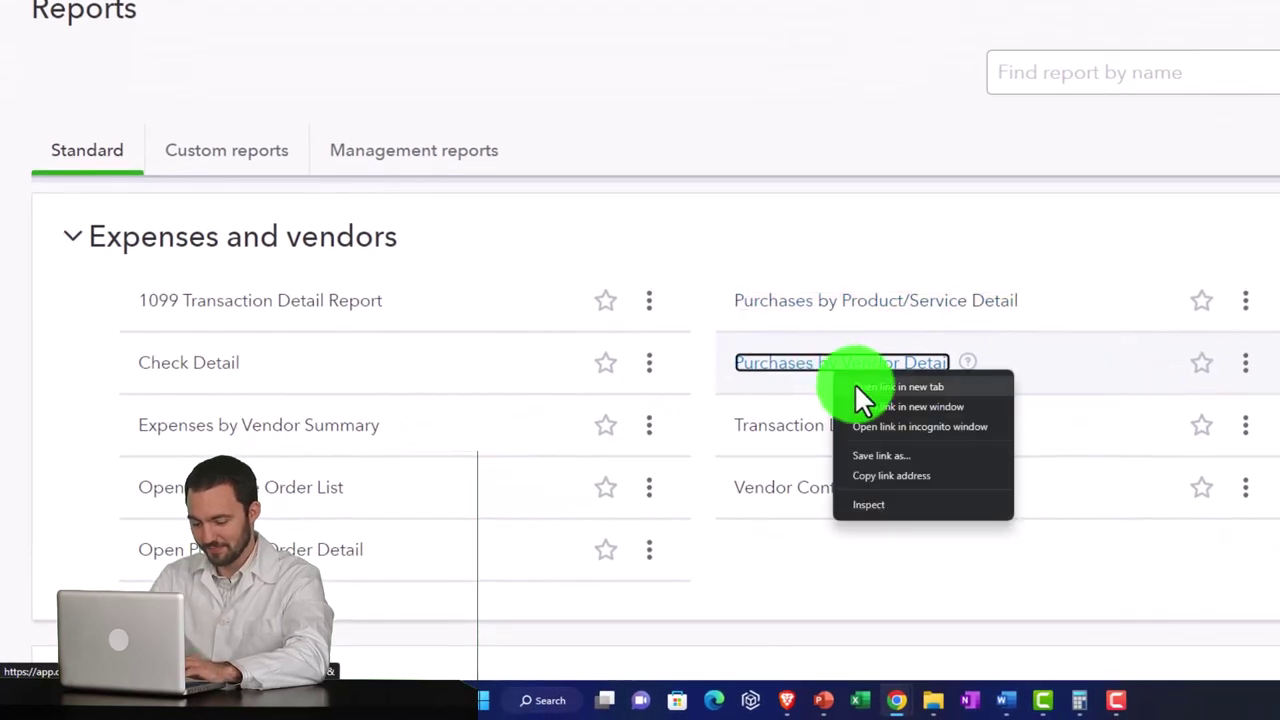
left_click(856, 386)
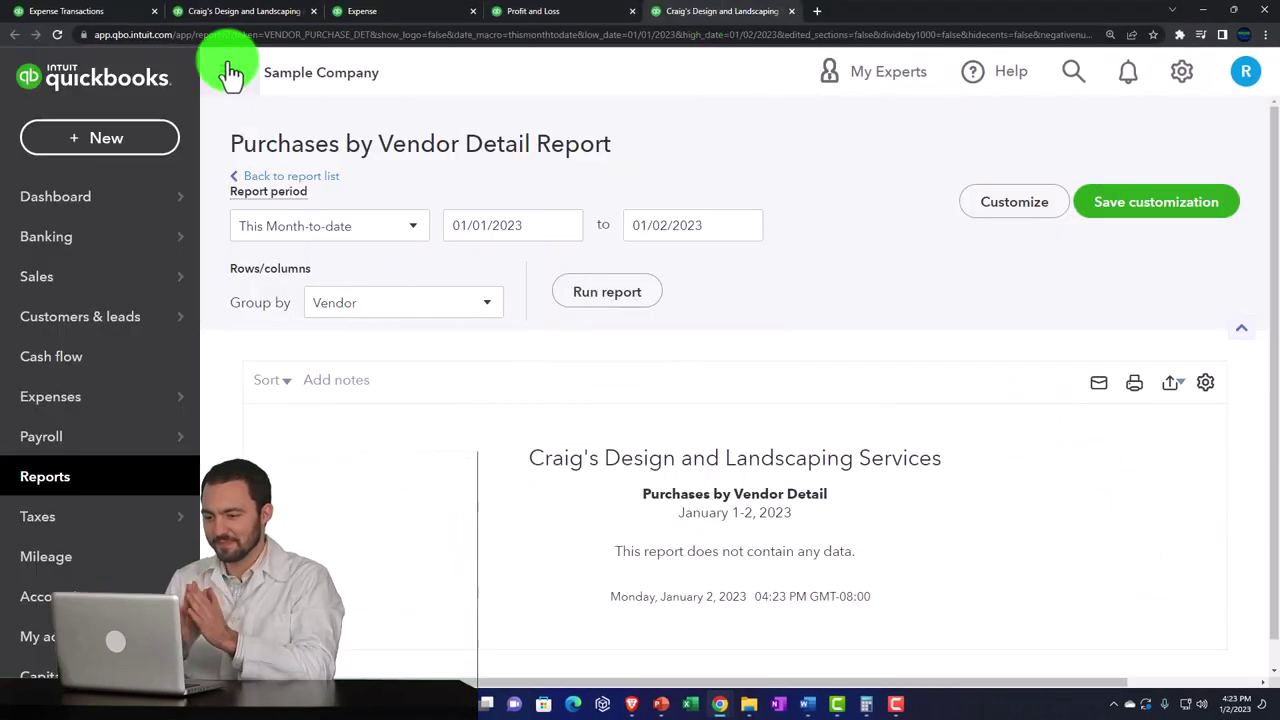
left_click(232, 72)
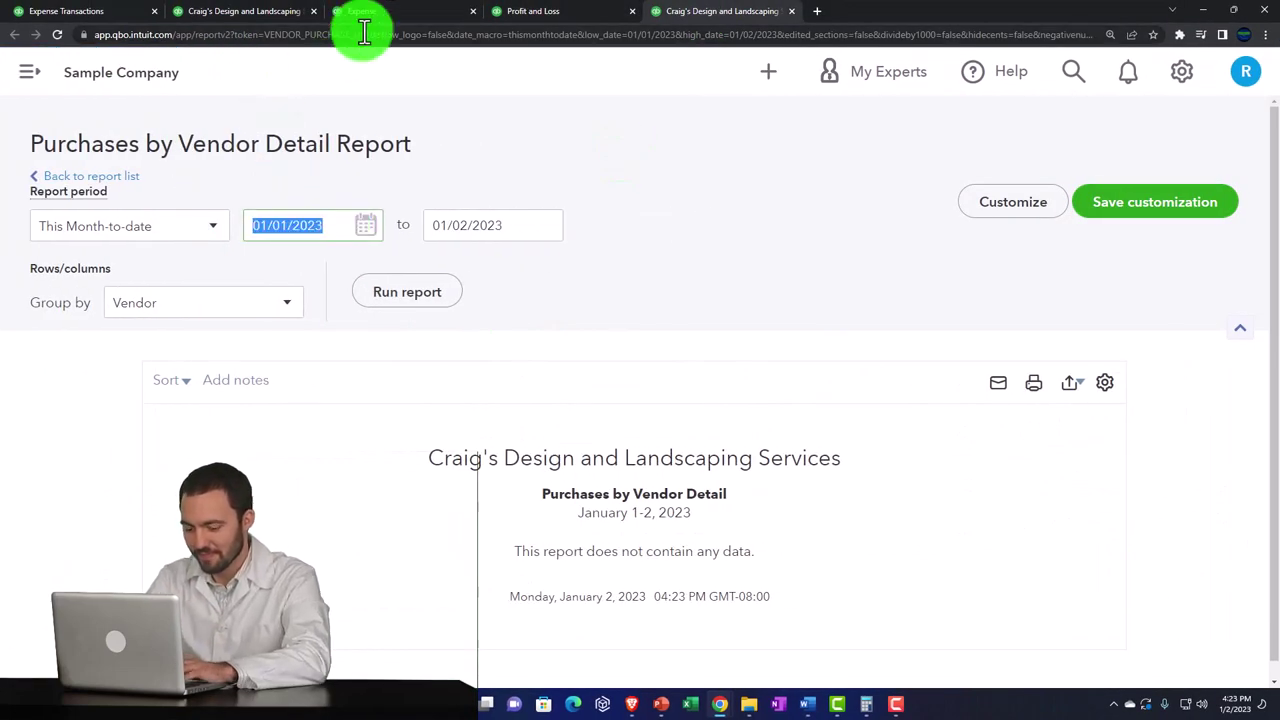
- Run the Purchases by Vendor Detail report for 01/01/2022 to 12/31/2022 and review its purchases by vendor
type("01/01/2022")
key("Tab")
type("12312022")
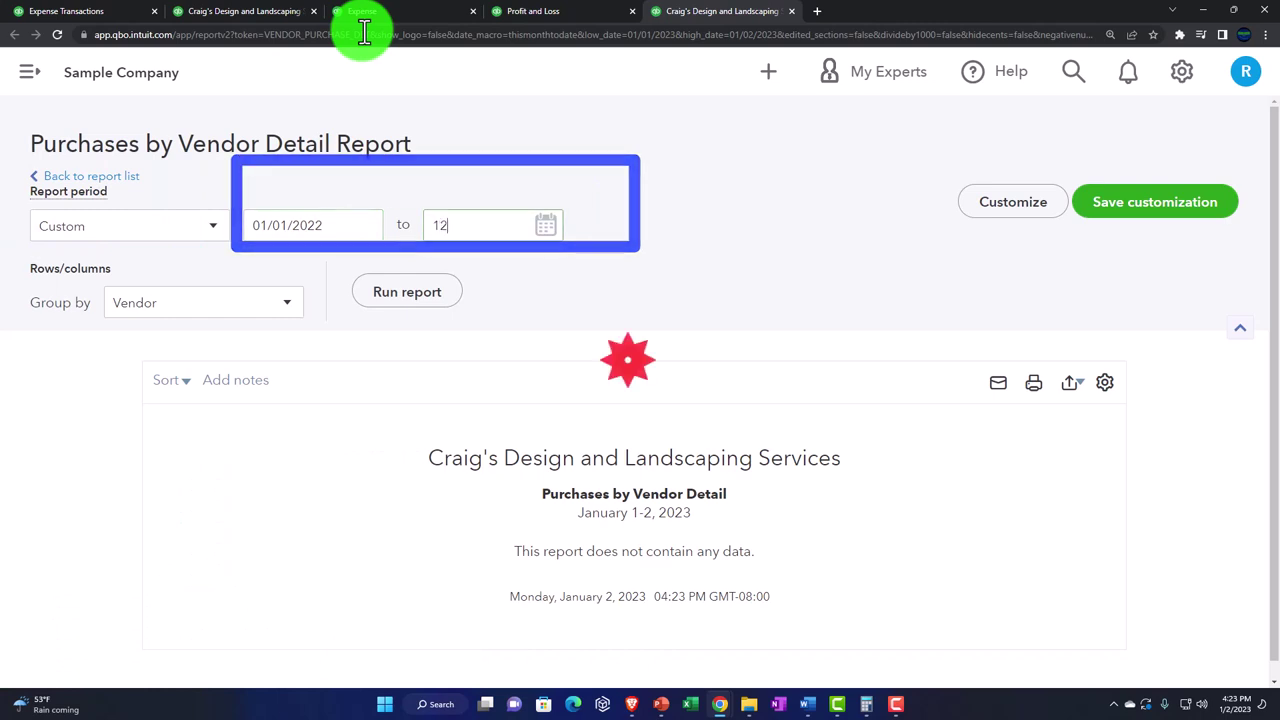
left_click(409, 294)
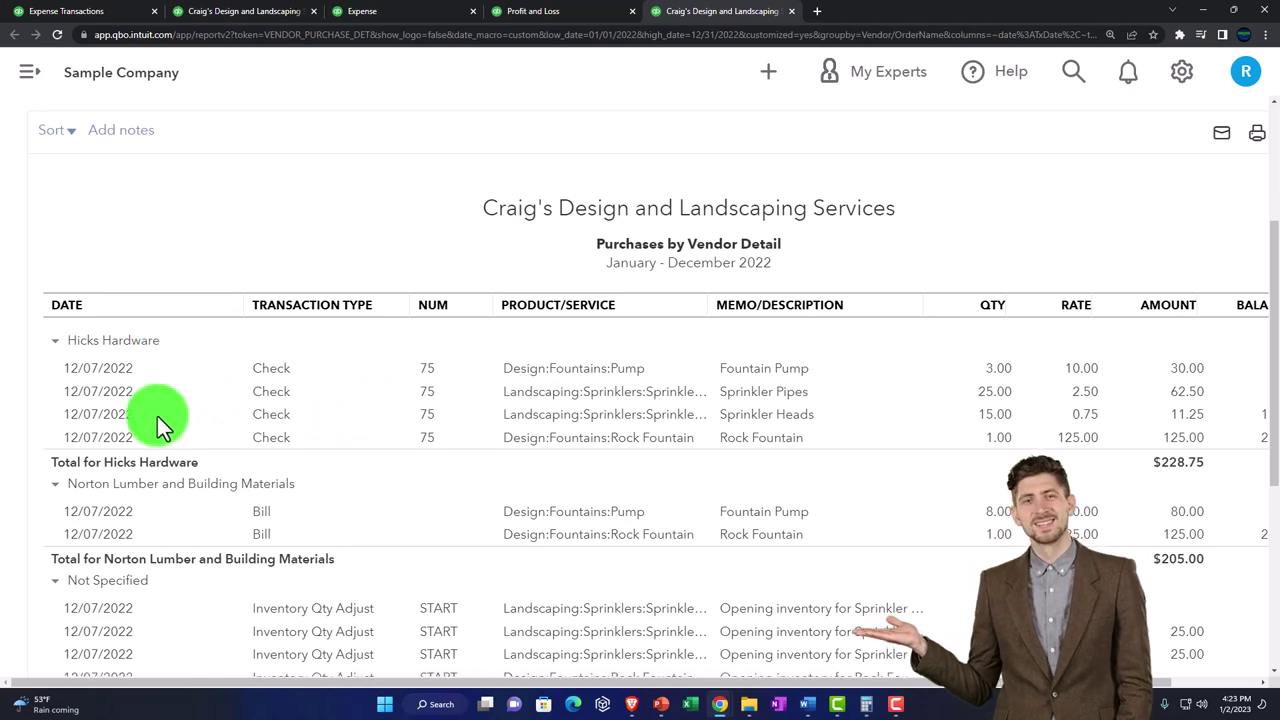
scroll(173, 434, "down", 4)
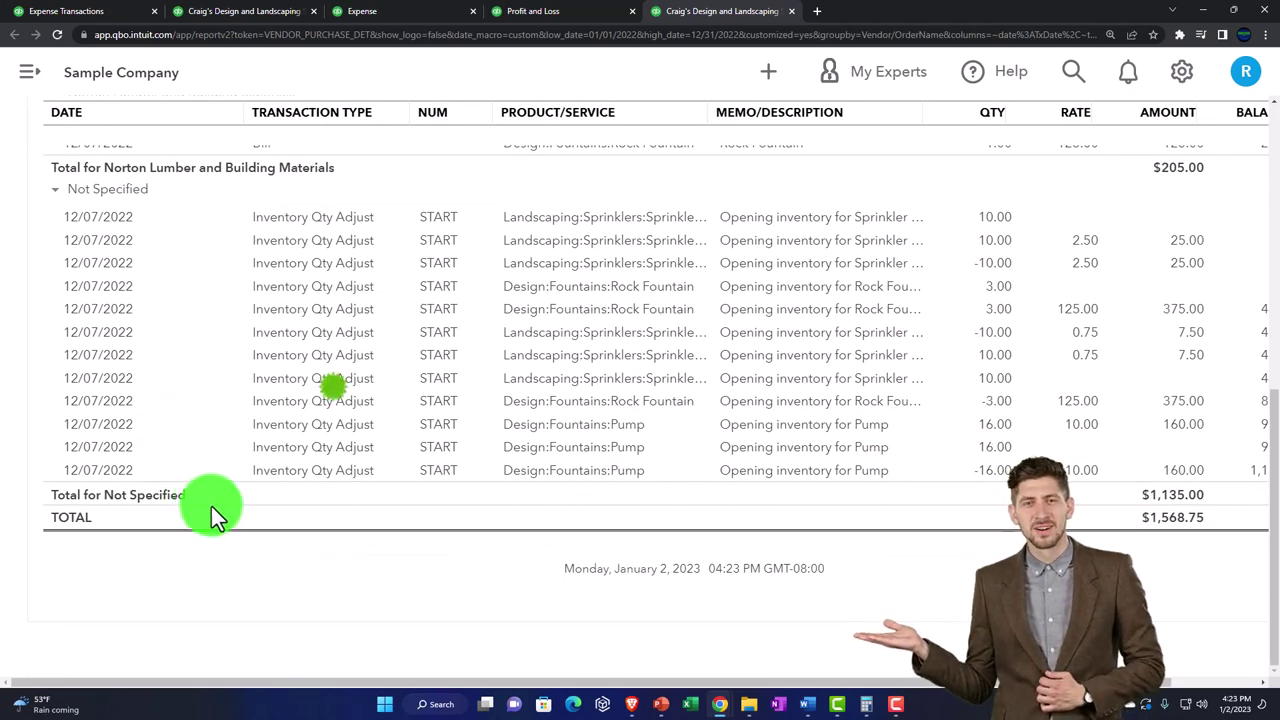
scroll(188, 445, "up", 5)
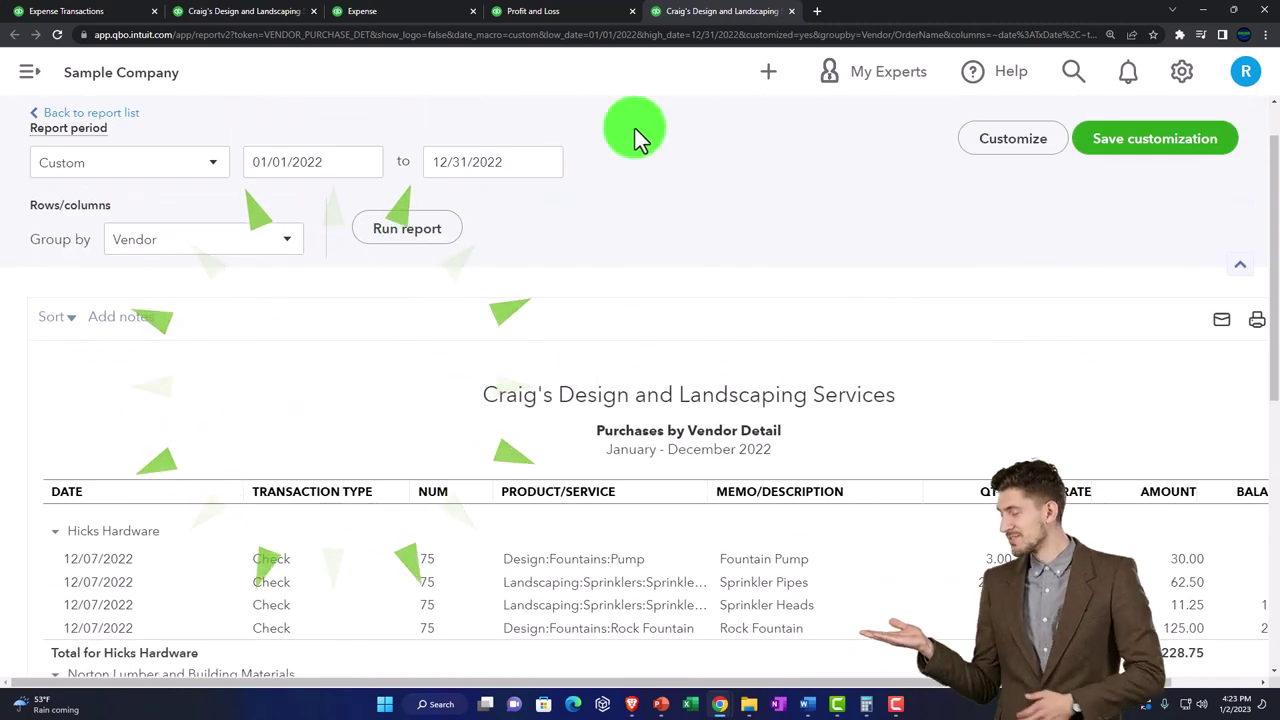
- Close the Purchases by Vendor Detail report and open Transaction List by Vendor in a new browser tab
left_click(792, 11)
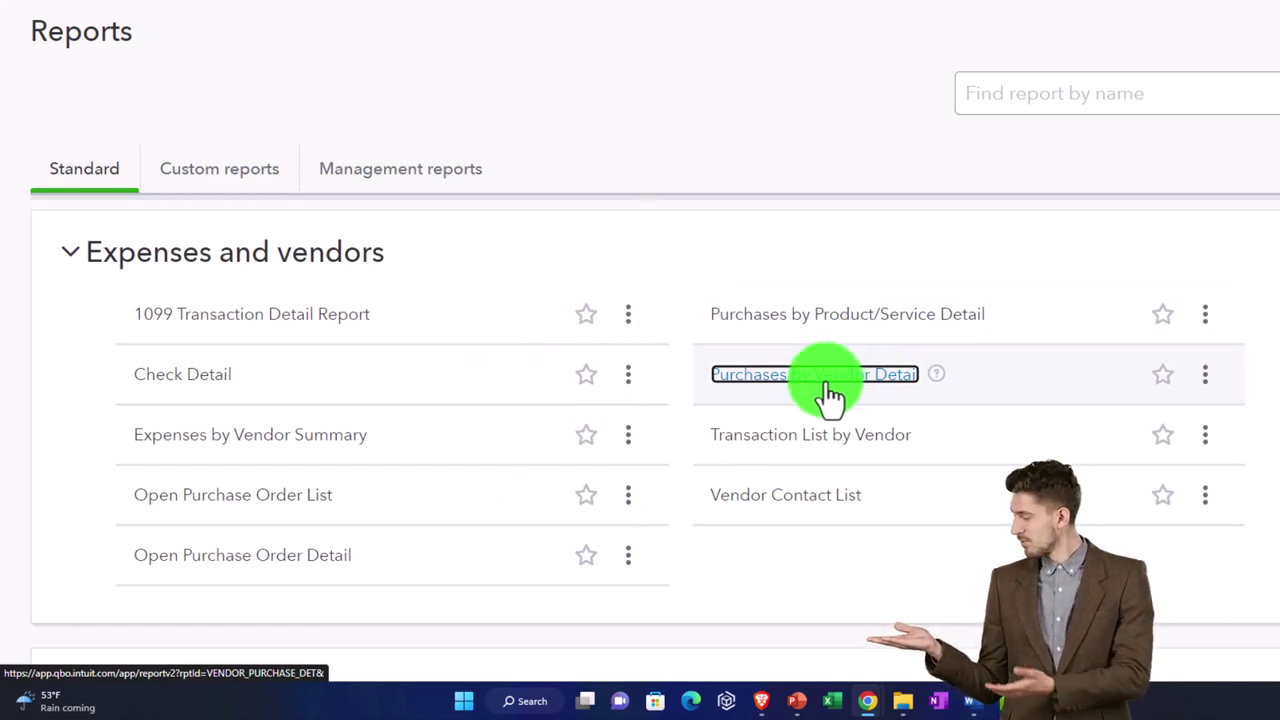
right_click(783, 448)
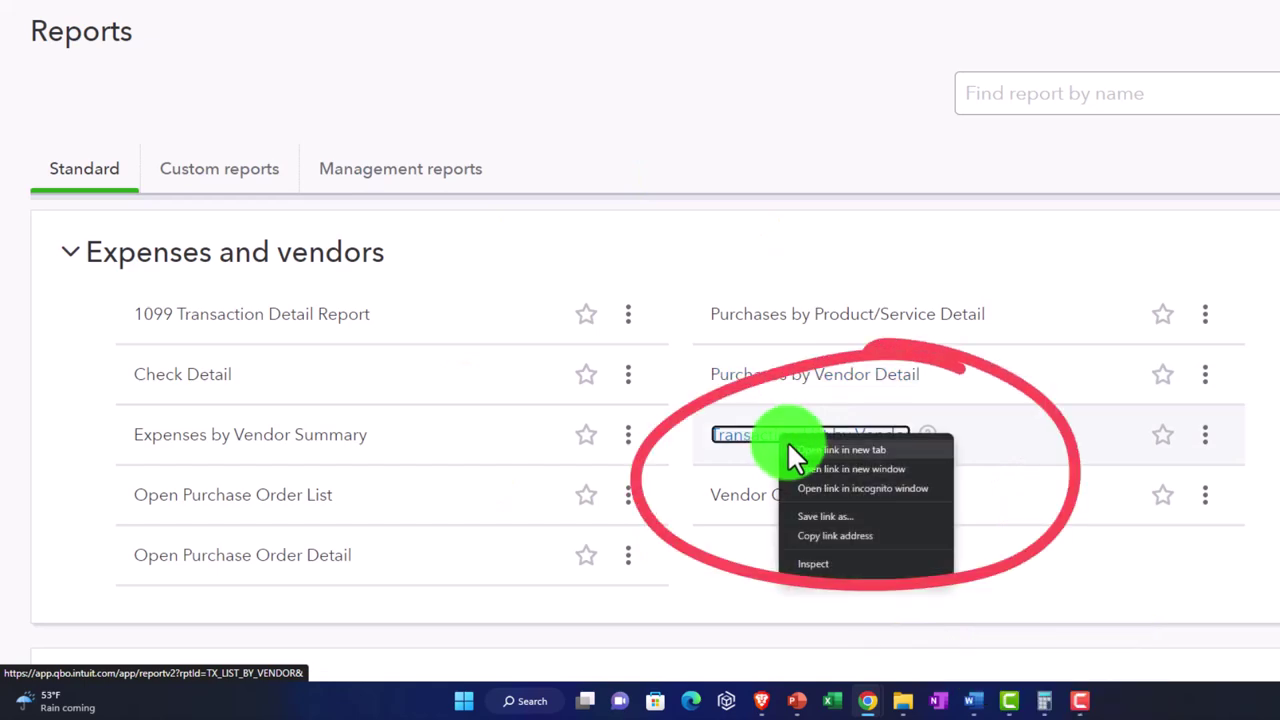
left_click(792, 450)
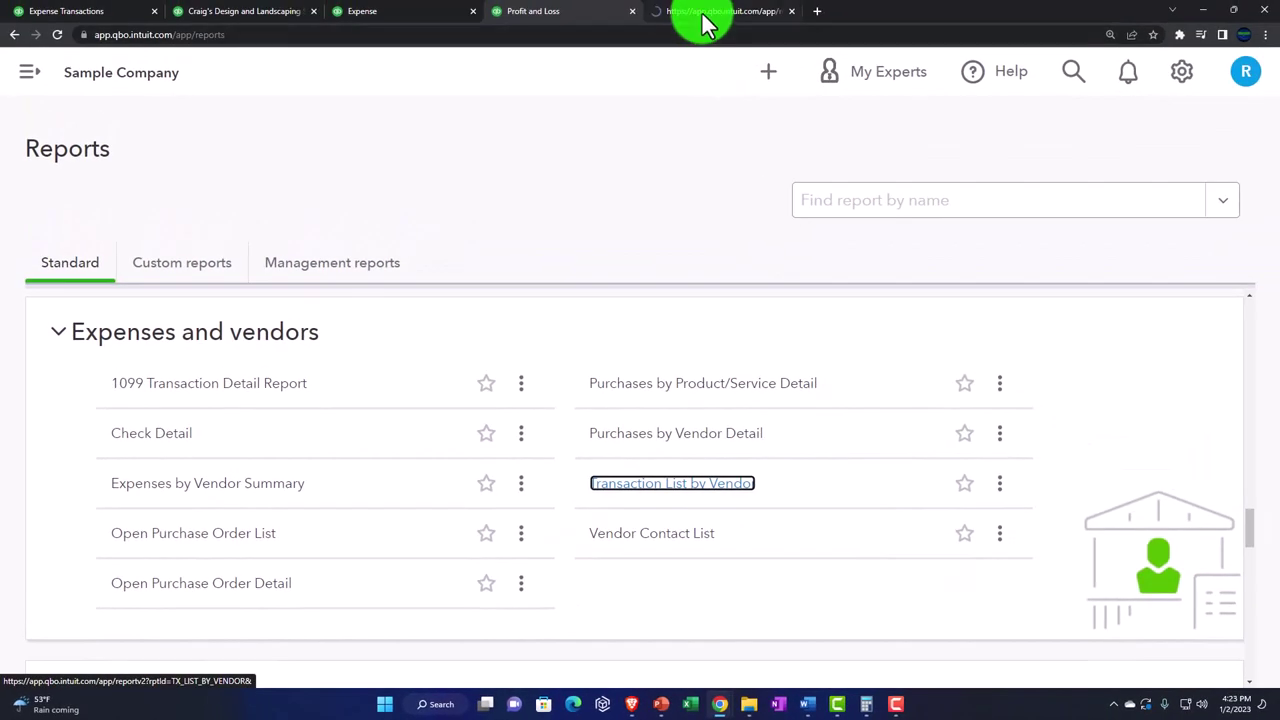
left_click(700, 14)
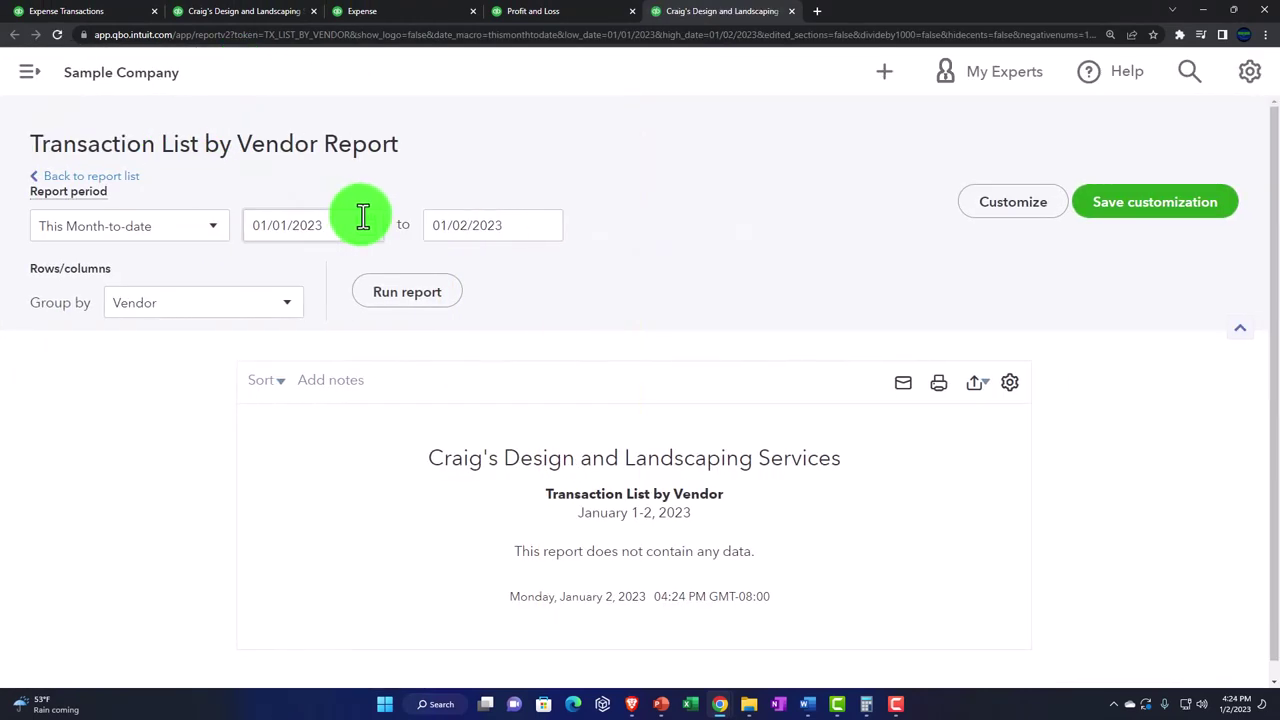
- Run the Transaction List by Vendor report for 01/01/2022 to 12/31/2022 and review the vendors' transactions down to Hicks Hardware
left_click(363, 220)
type("01012")
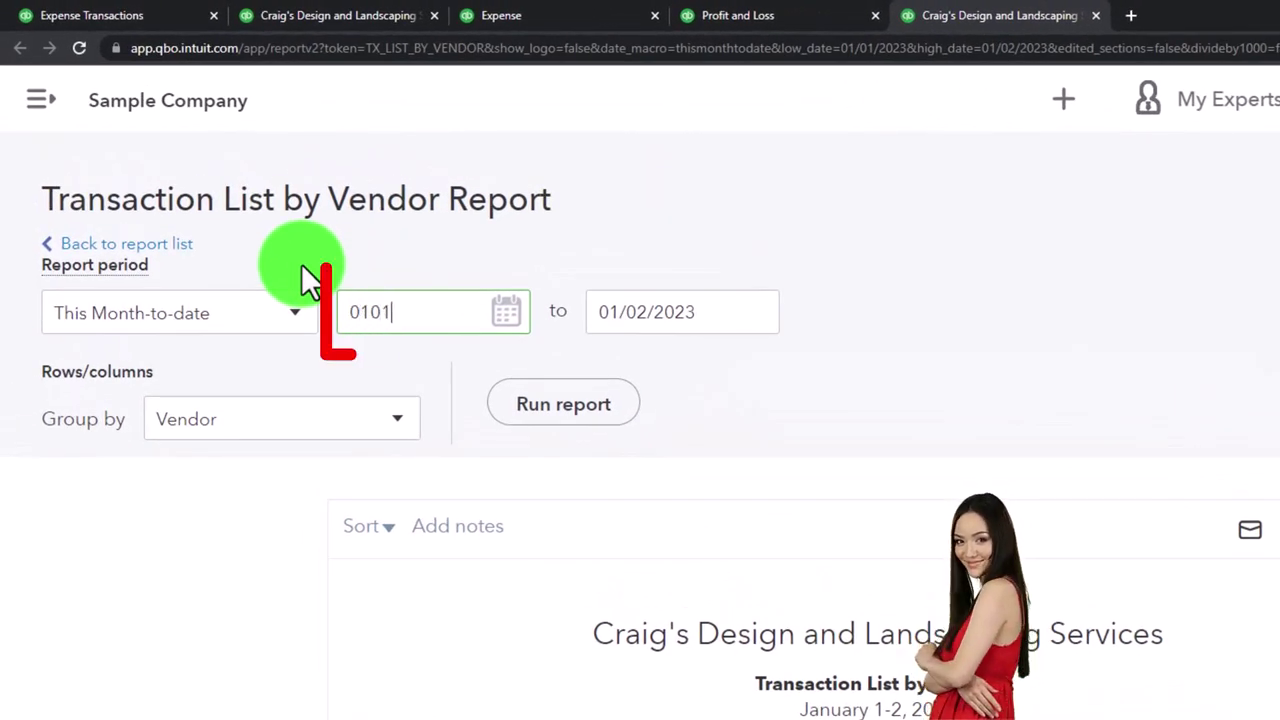
type("1231")
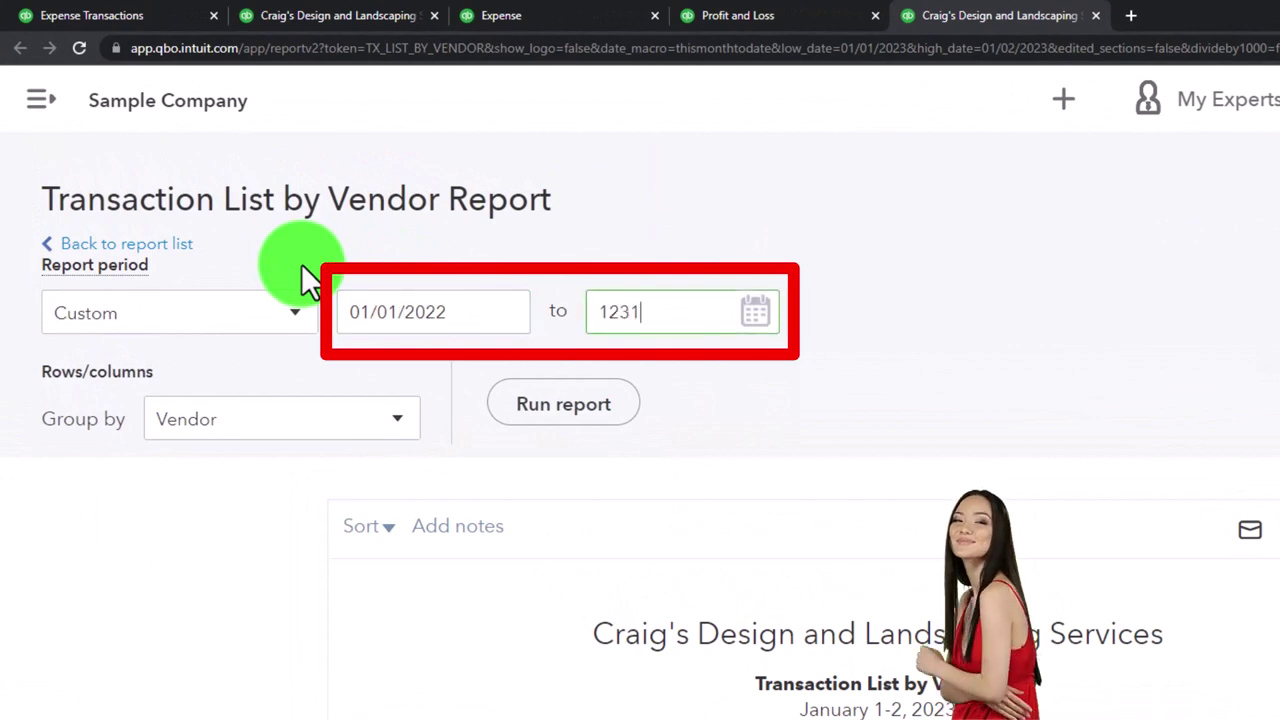
type("2022")
left_click(563, 405)
scroll(566, 414, "down", 3)
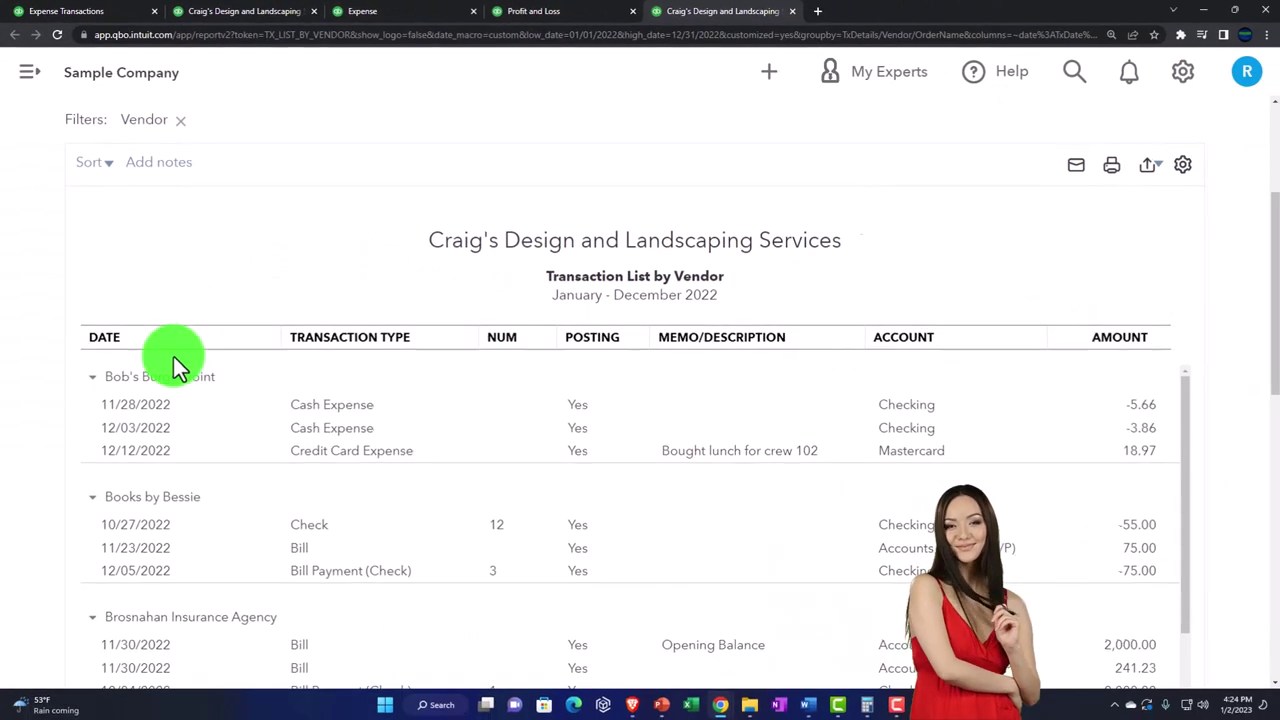
scroll(194, 361, "down", 2)
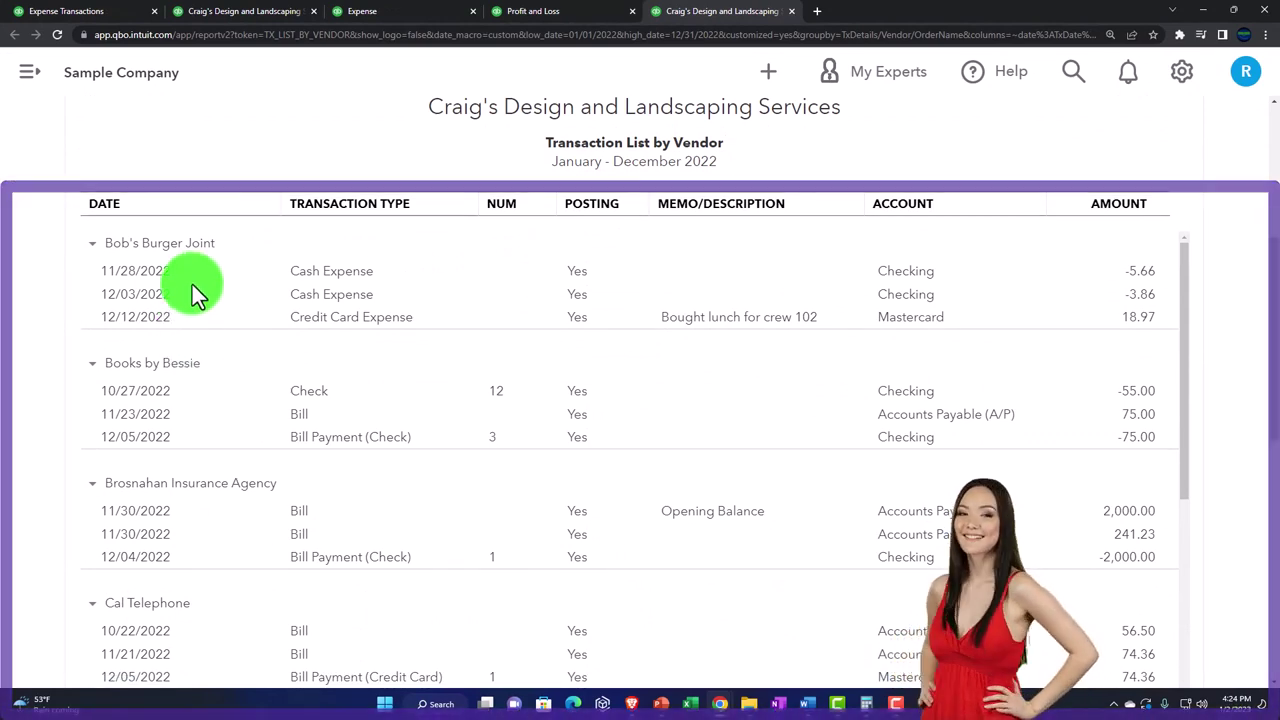
scroll(285, 431, "down", 4)
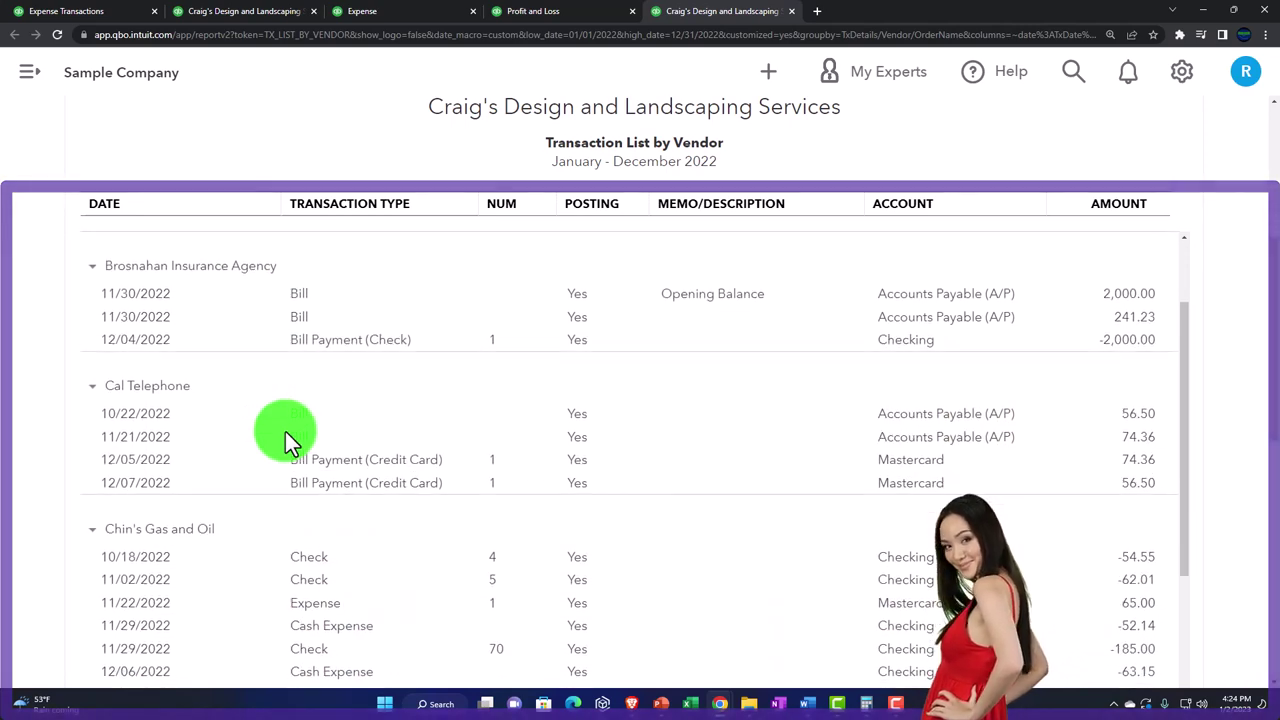
scroll(285, 431, "down", 4)
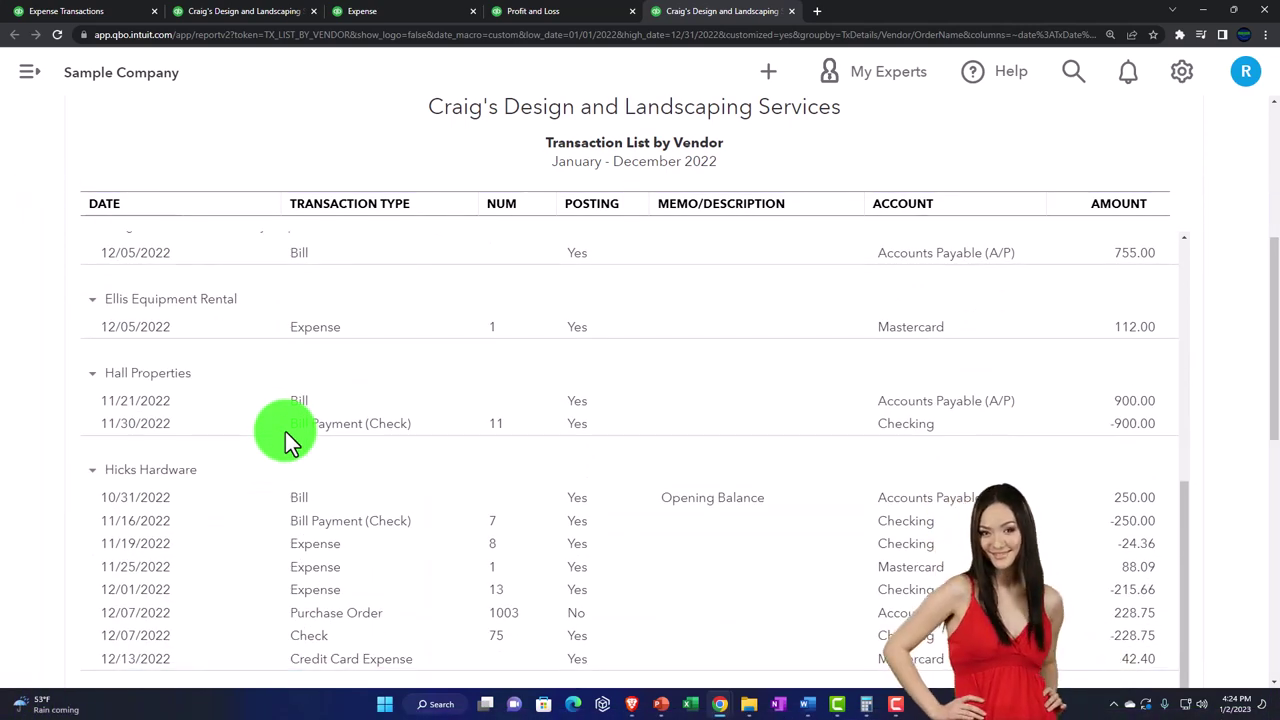
scroll(285, 431, "down", 2)
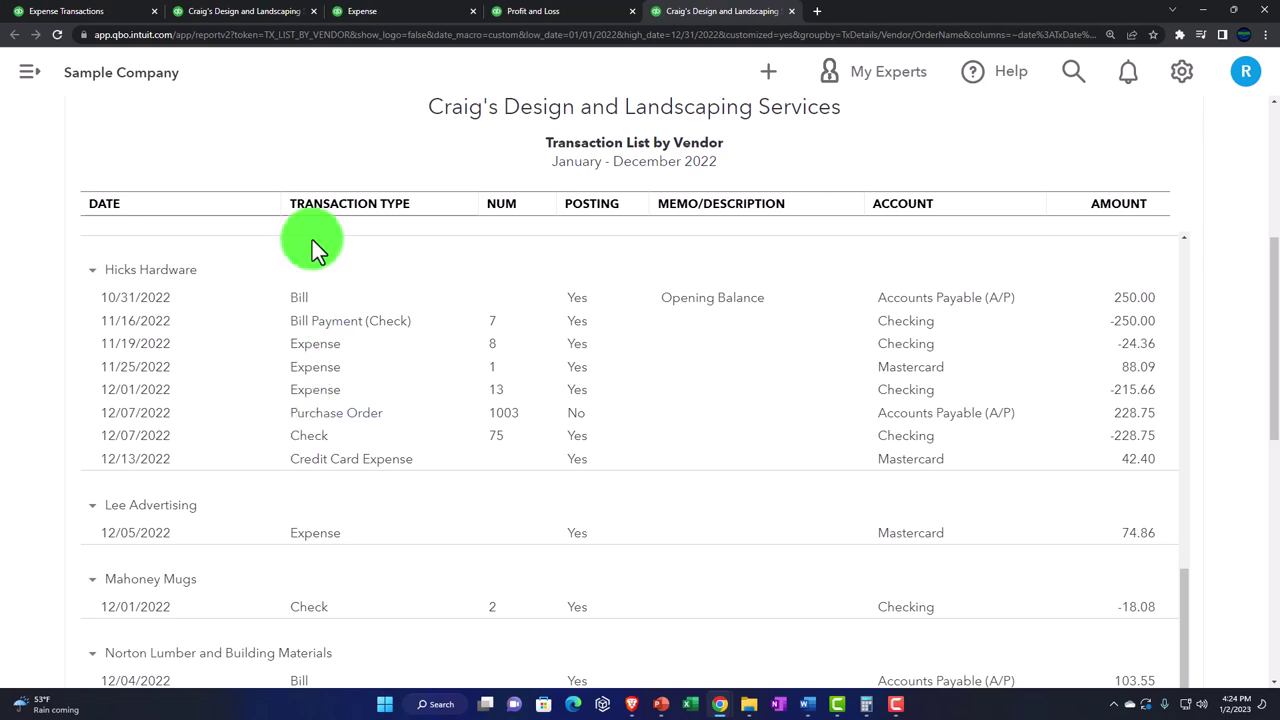
- Open Bob's Burger Joint from the vendor list in Expenses and examine its transaction list
left_click(113, 16)
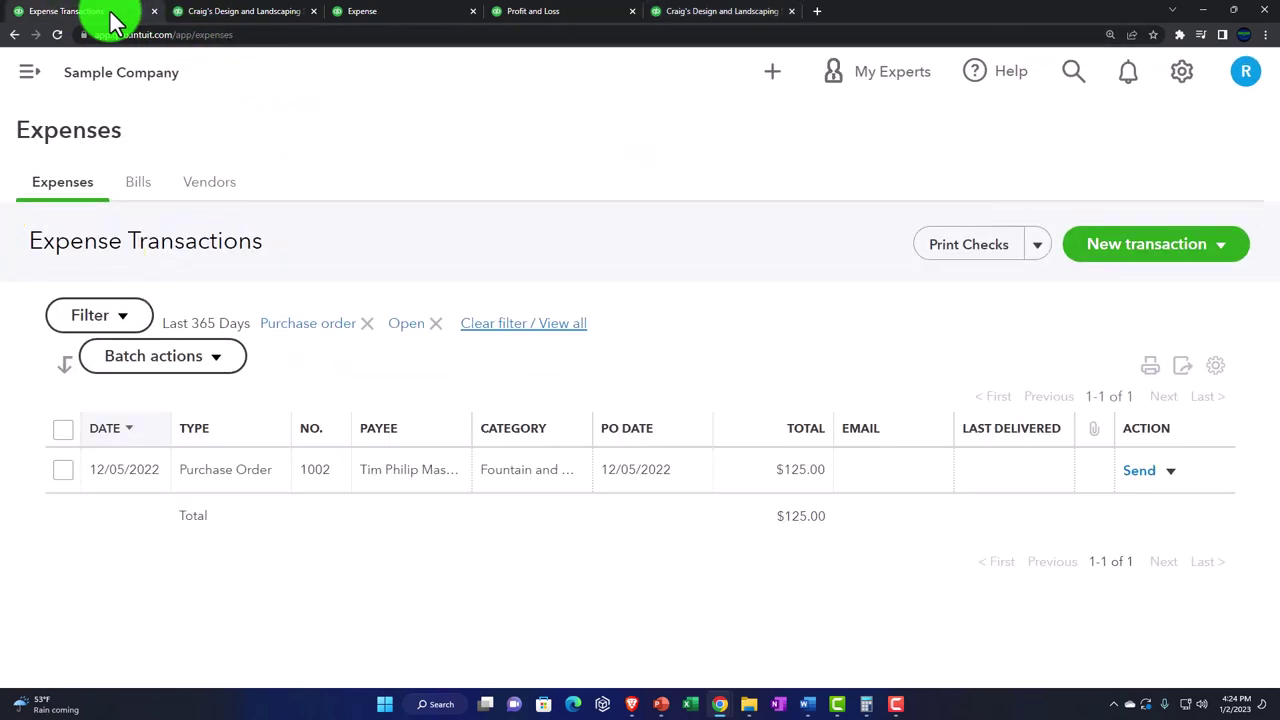
left_click(35, 80)
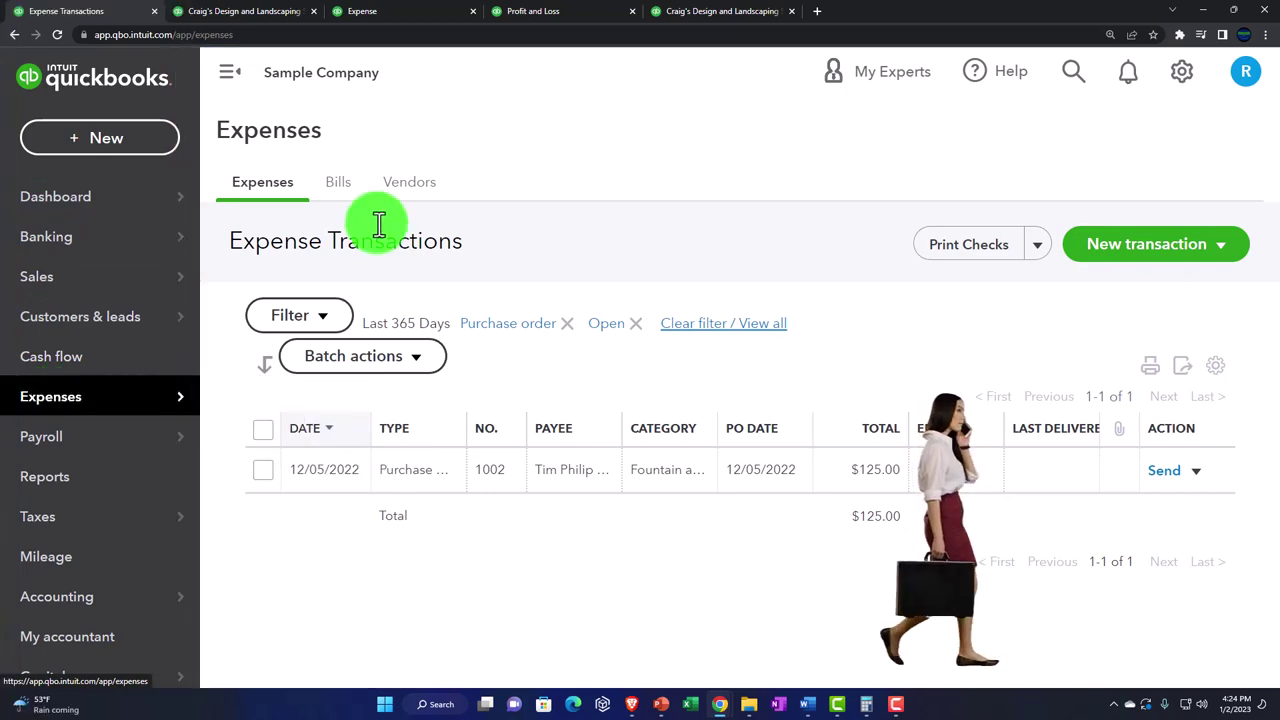
left_click(403, 185)
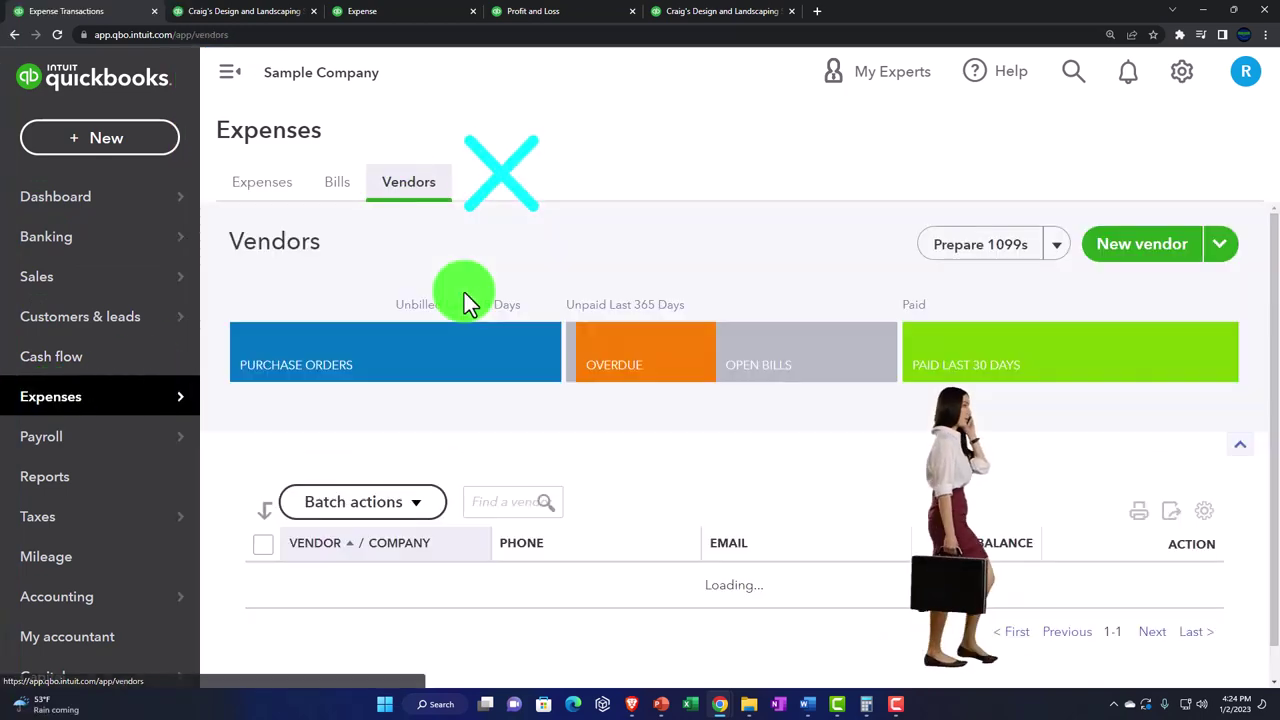
scroll(470, 305, "down", 2)
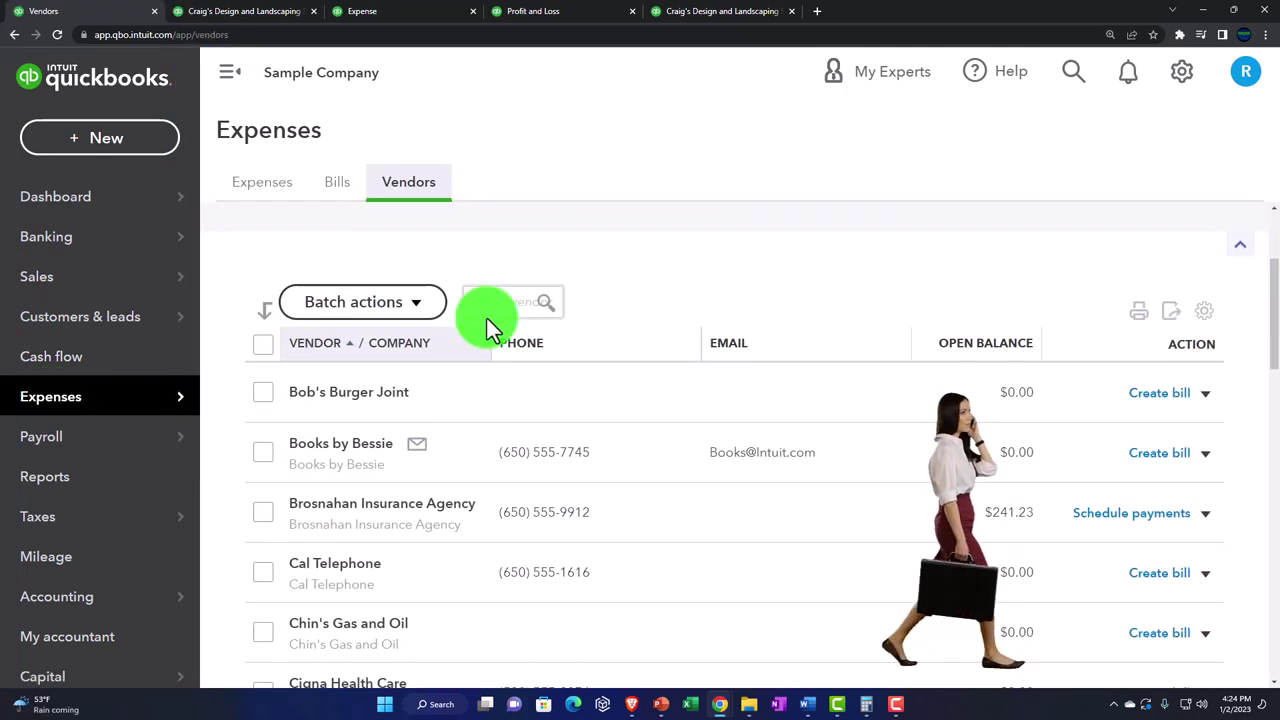
left_click(362, 398)
scroll(370, 400, "down", 1)
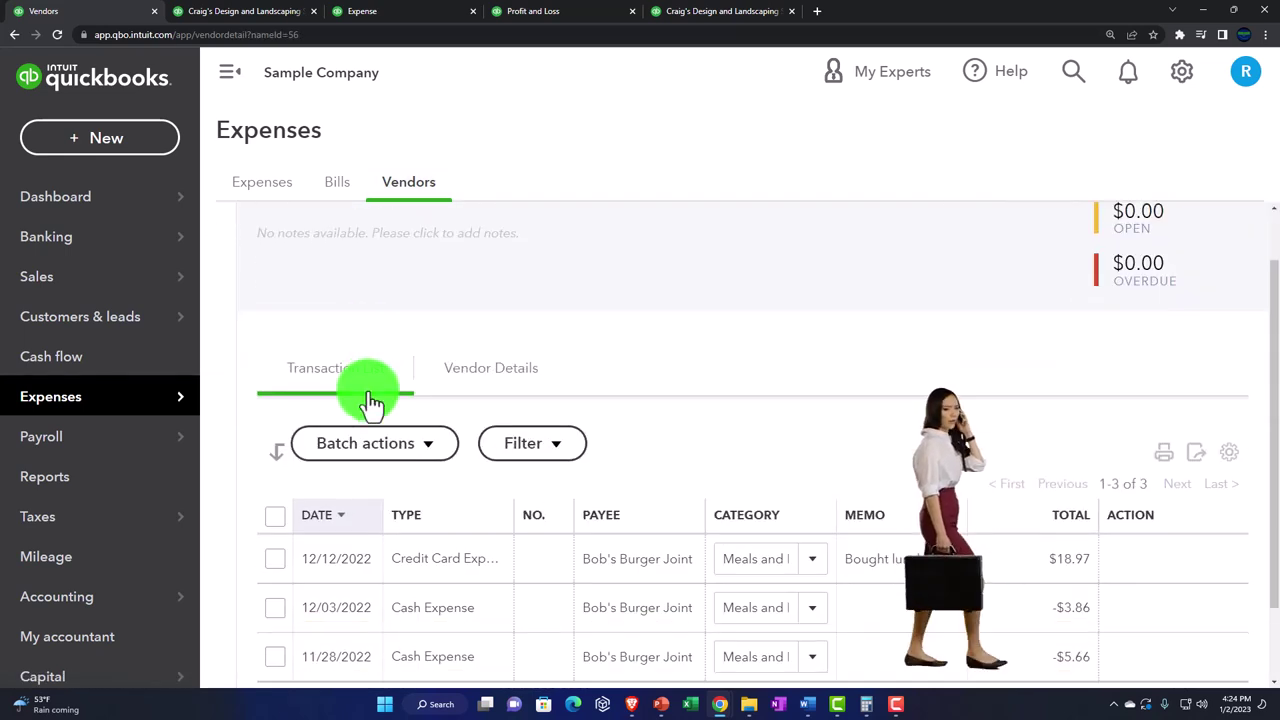
scroll(370, 401, "down", 2)
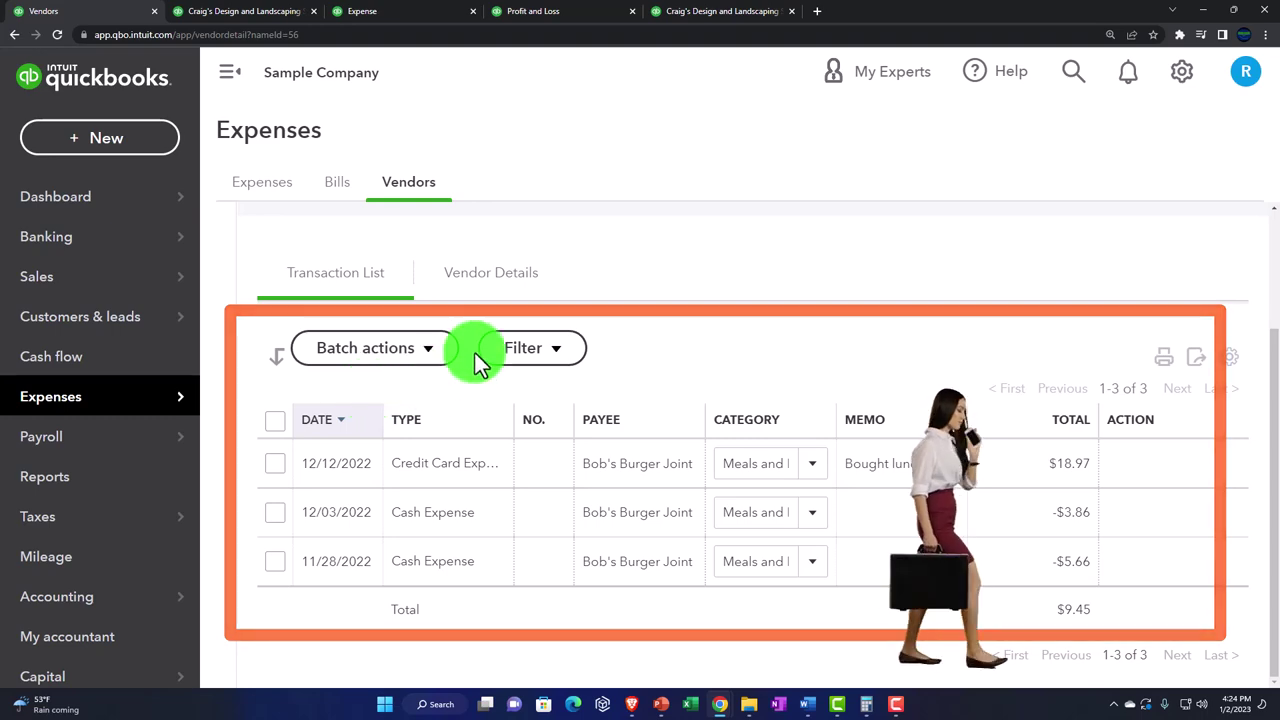
- Return to the Transaction List by Vendor report, review the vendors beyond Hicks Hardware, and close the report
left_click(712, 18)
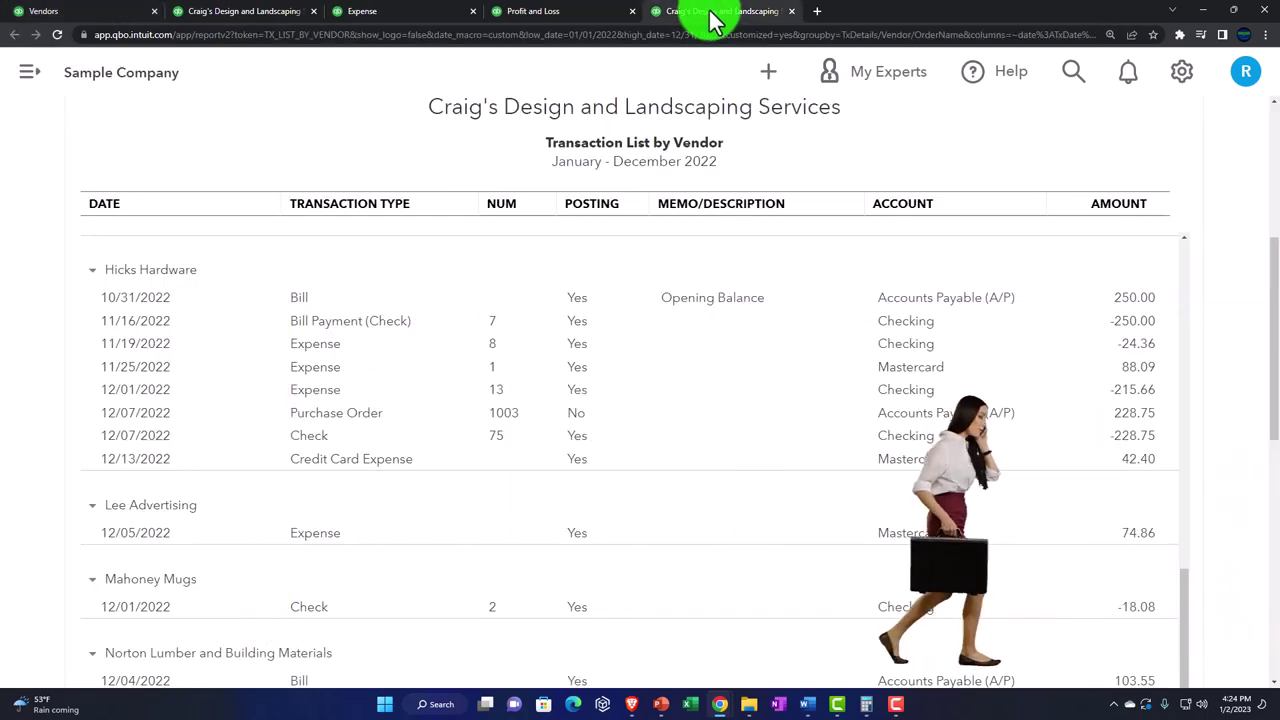
scroll(690, 280, "down", 2)
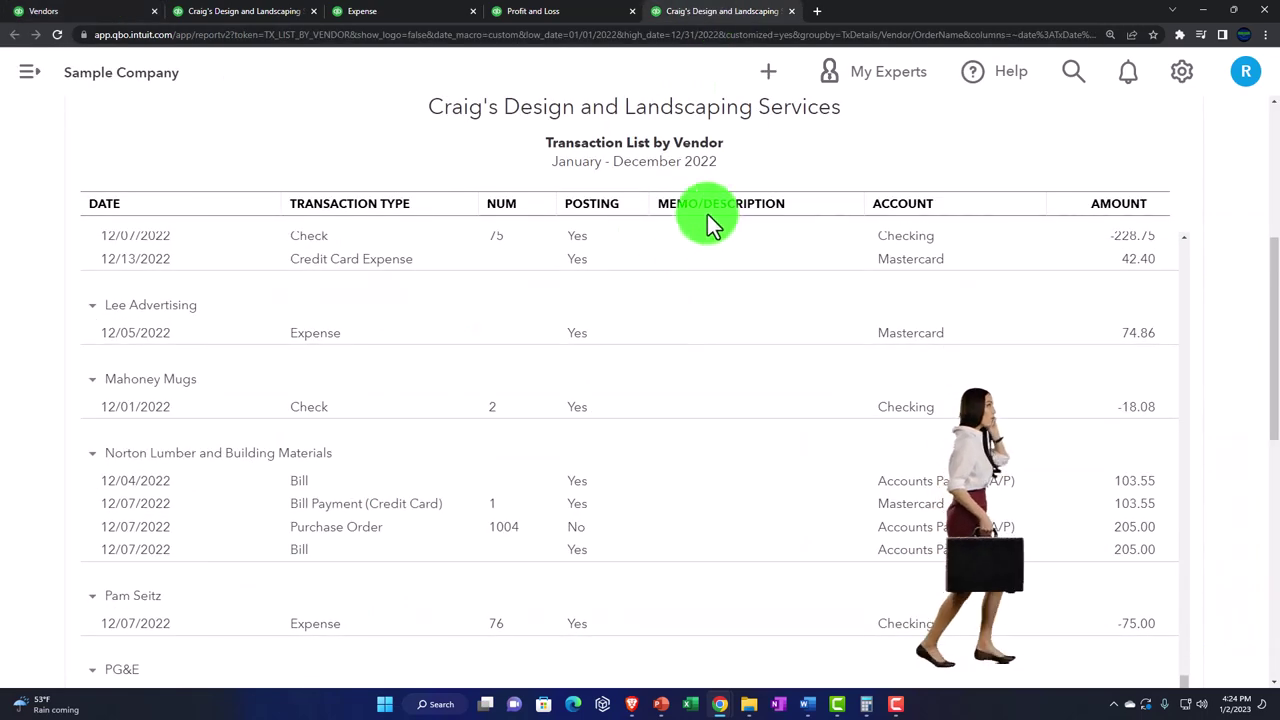
left_click(791, 11)
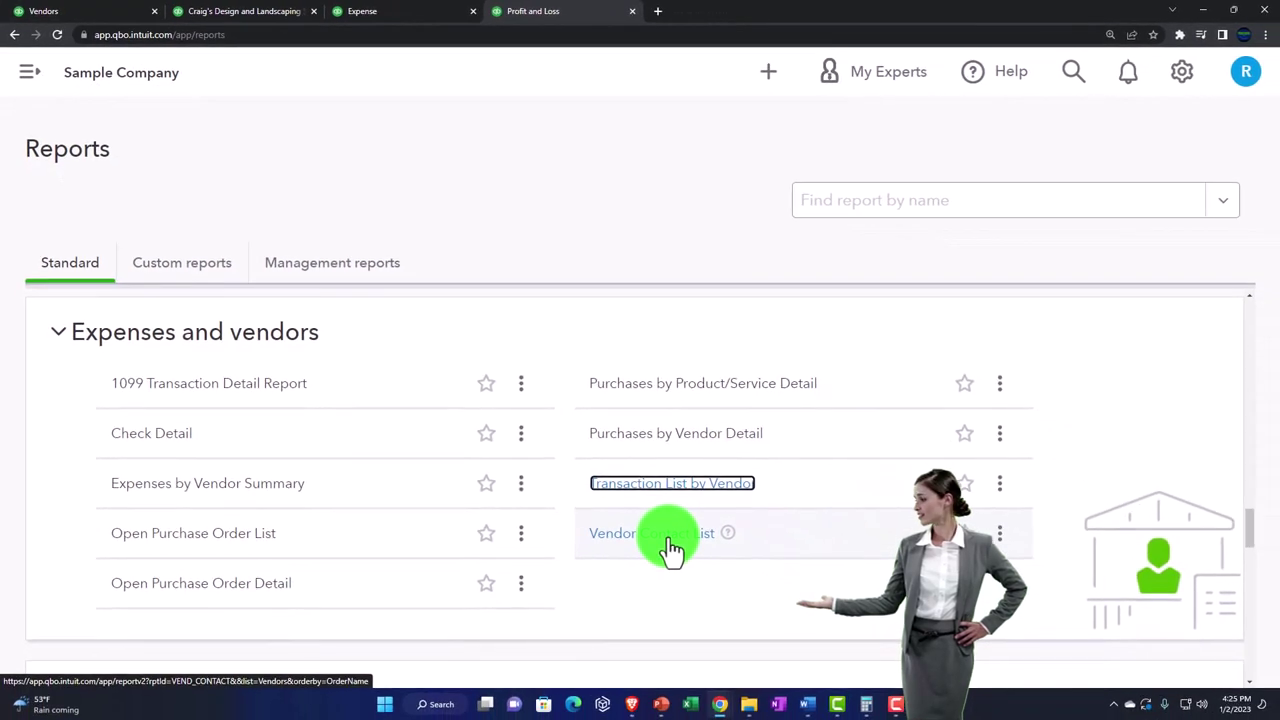
- Switch the sample company to Business view and open its Get things done page with browser zoom at 125%
left_click(112, 14)
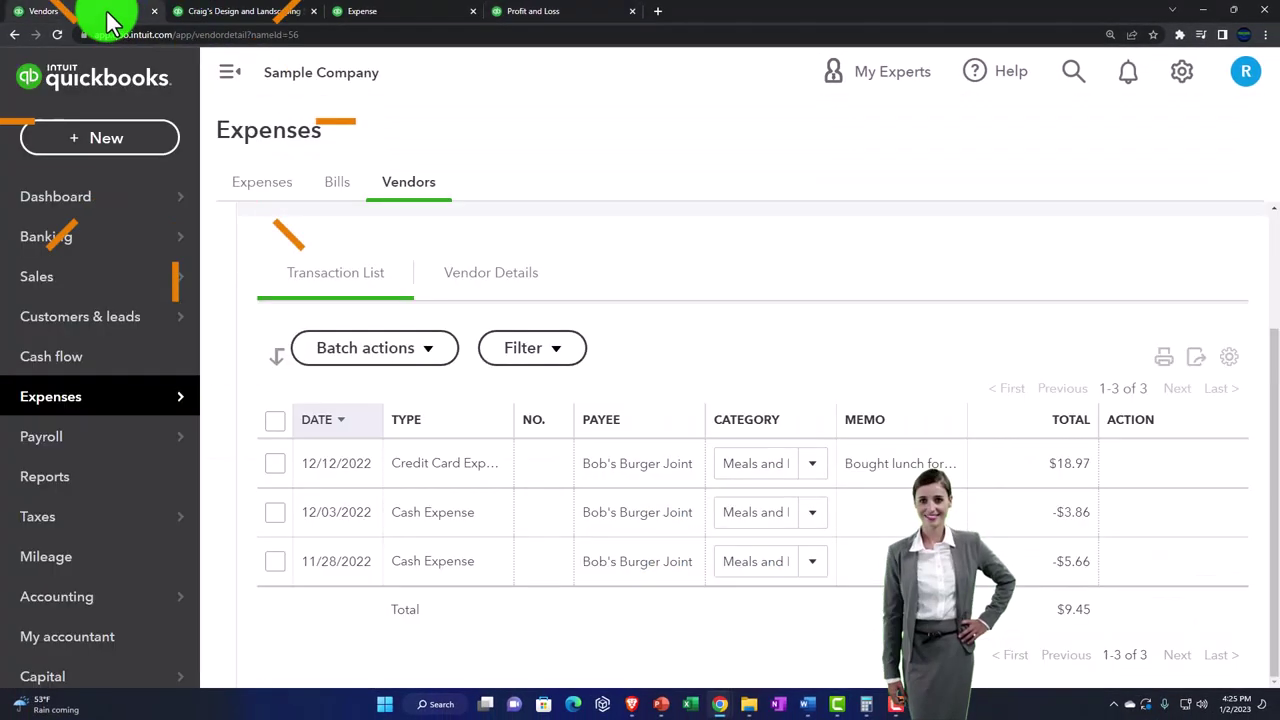
left_click(1180, 90)
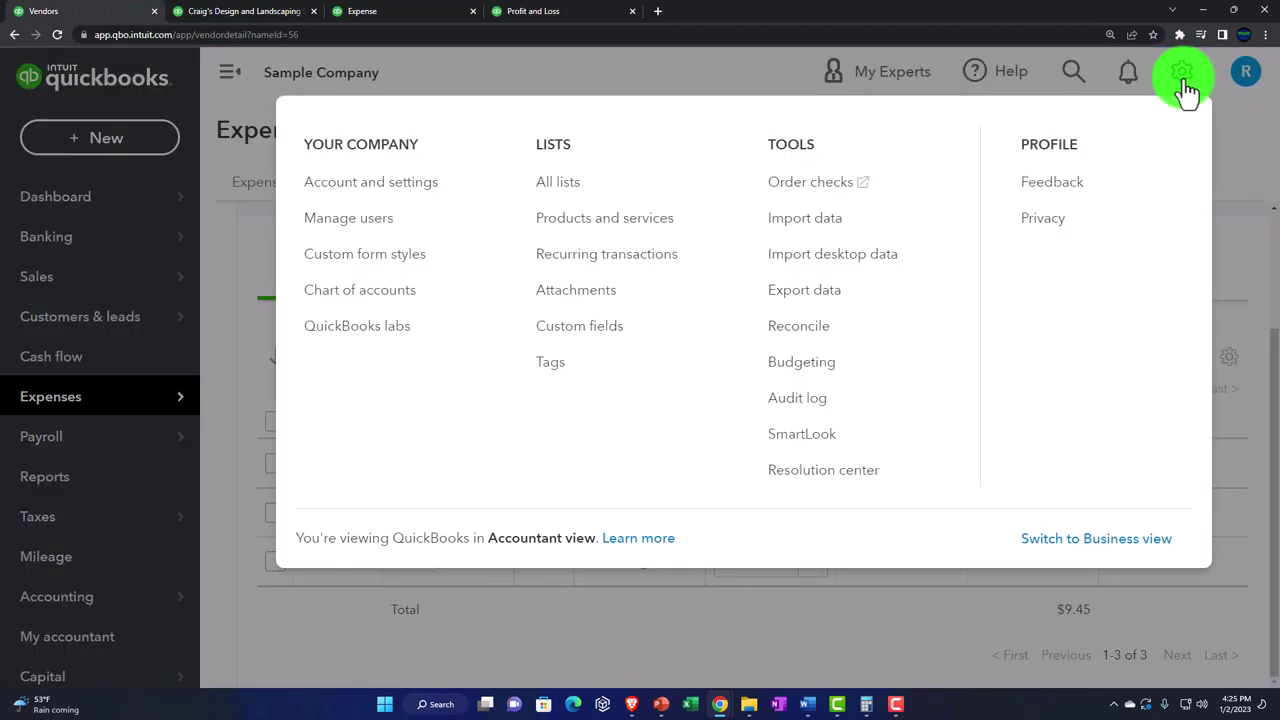
left_click(1087, 540)
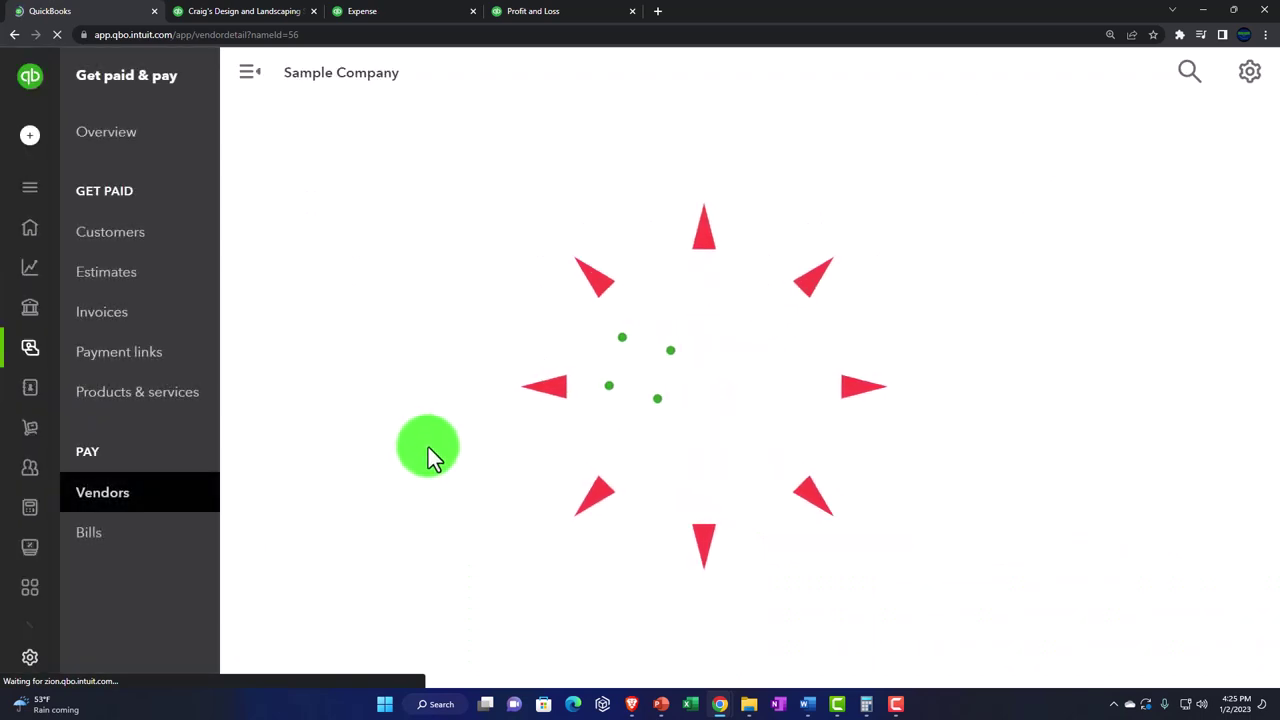
left_click(44, 241)
key("ctrl+minus")
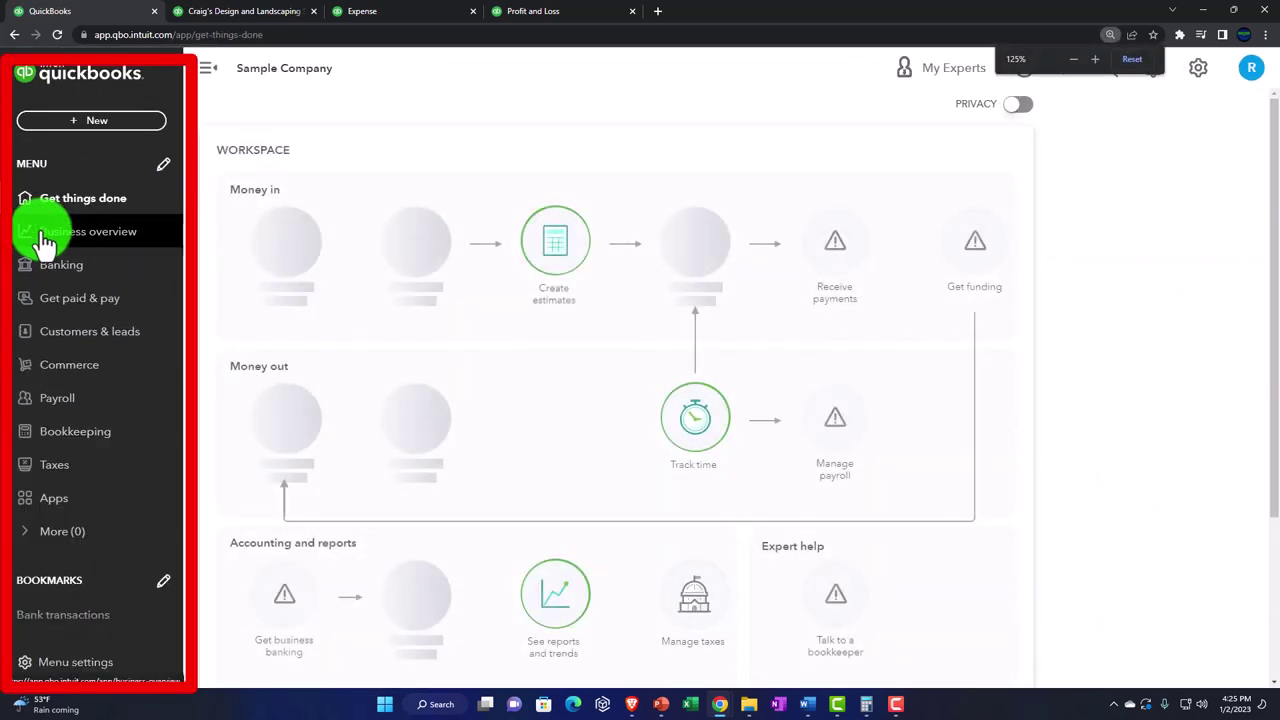
- Find the Reports page within Business overview and the Vendors list within Get paid & pay
left_click(55, 234)
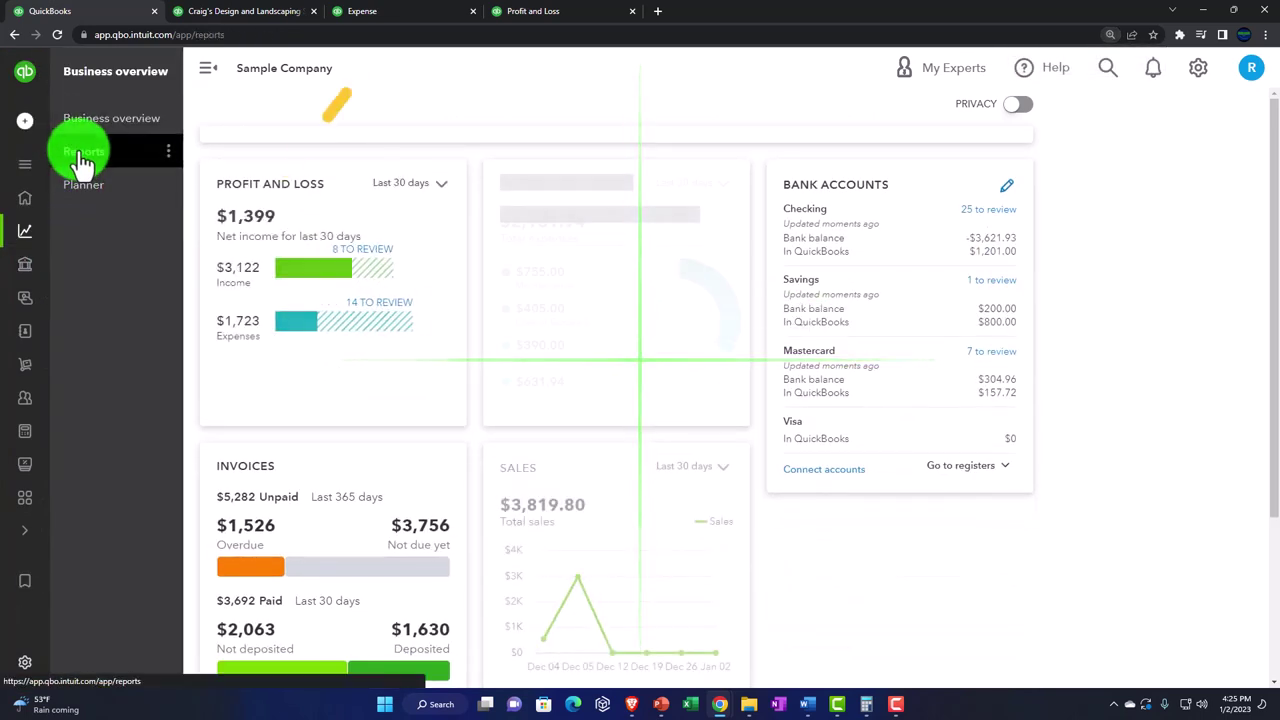
left_click(80, 155)
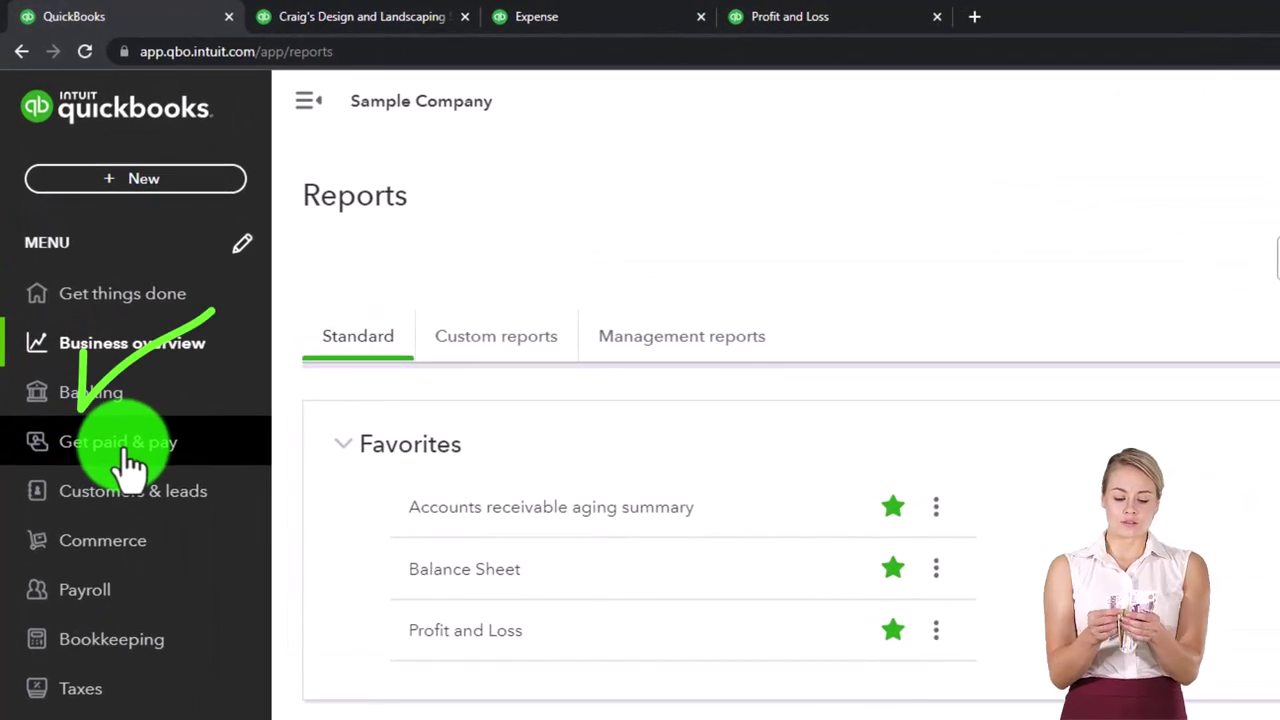
left_click(124, 450)
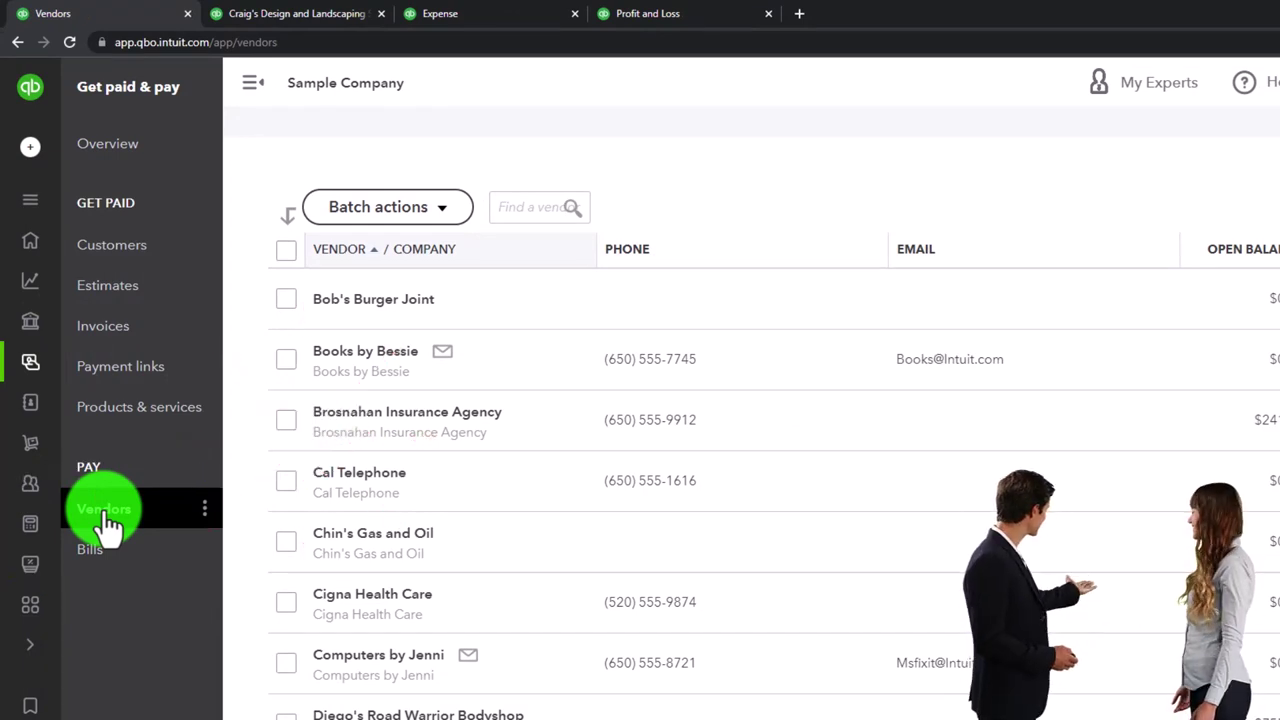
mouse_move(49, 529)
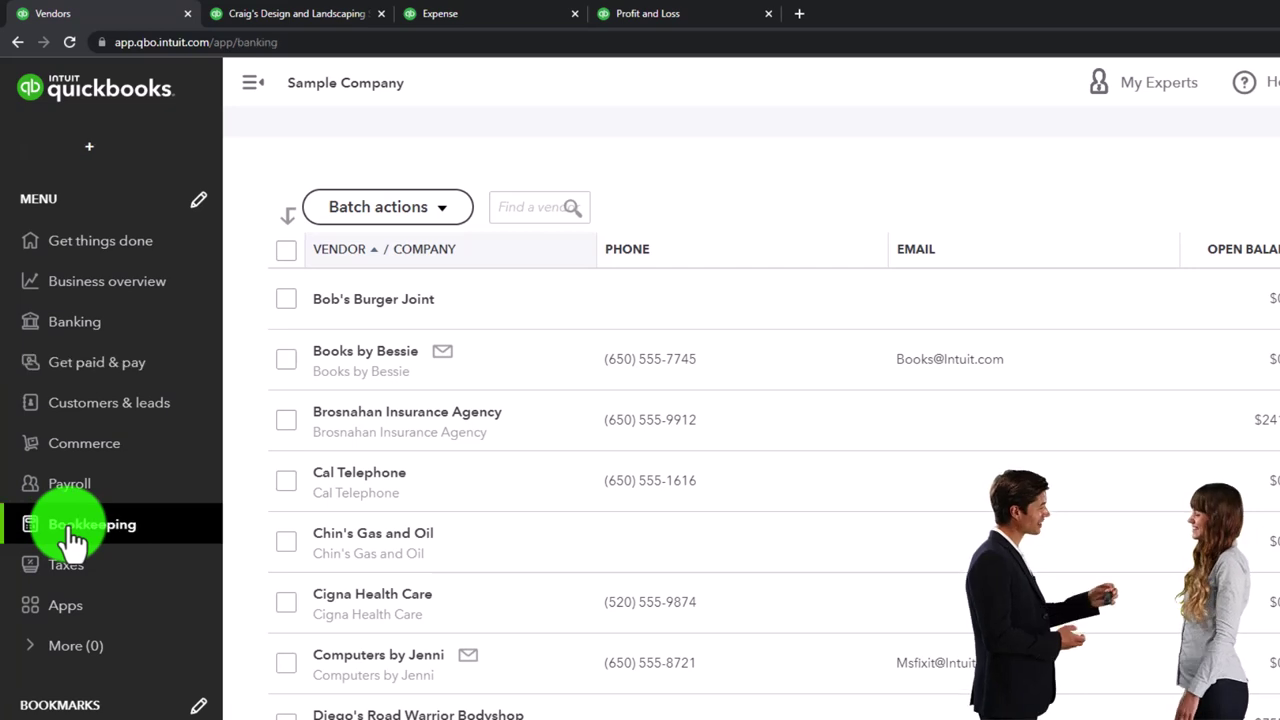
- Open the Bookkeeping expense transactions with the navigation sidebar collapsed and check the available filter options without changing them
left_click(74, 538)
left_click(100, 152)
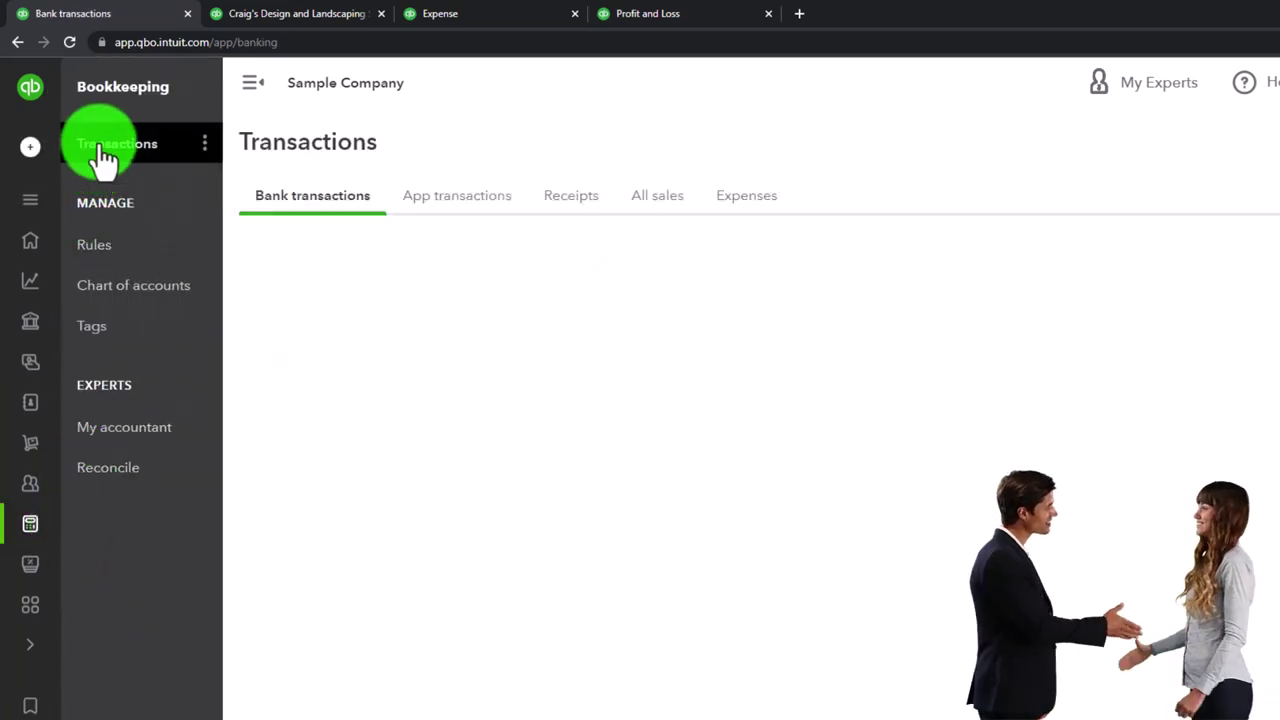
left_click(247, 88)
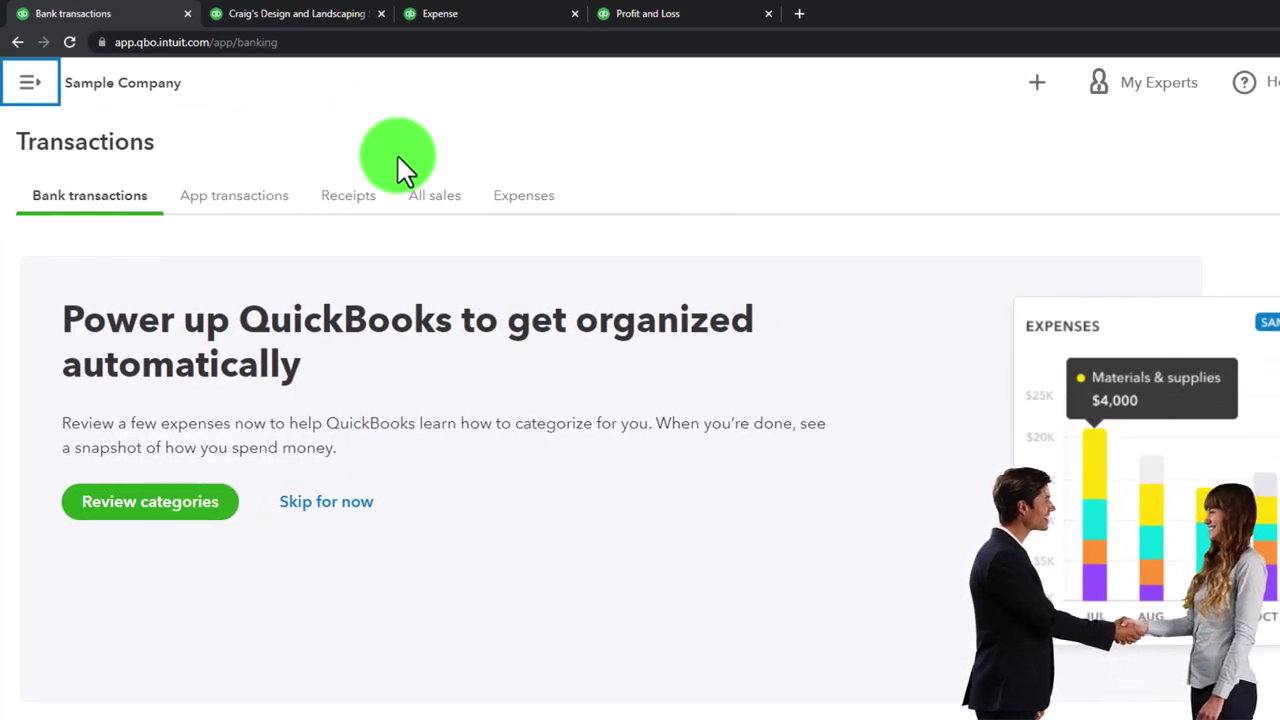
left_click(523, 208)
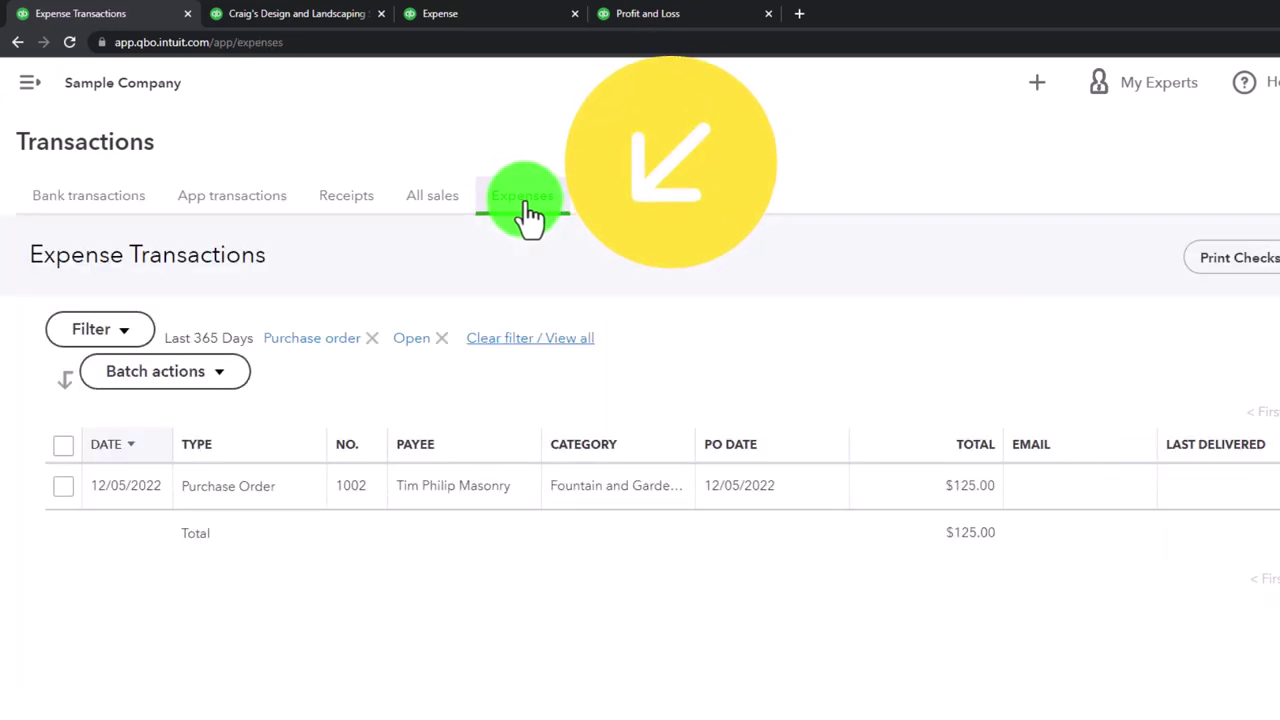
left_click(100, 329)
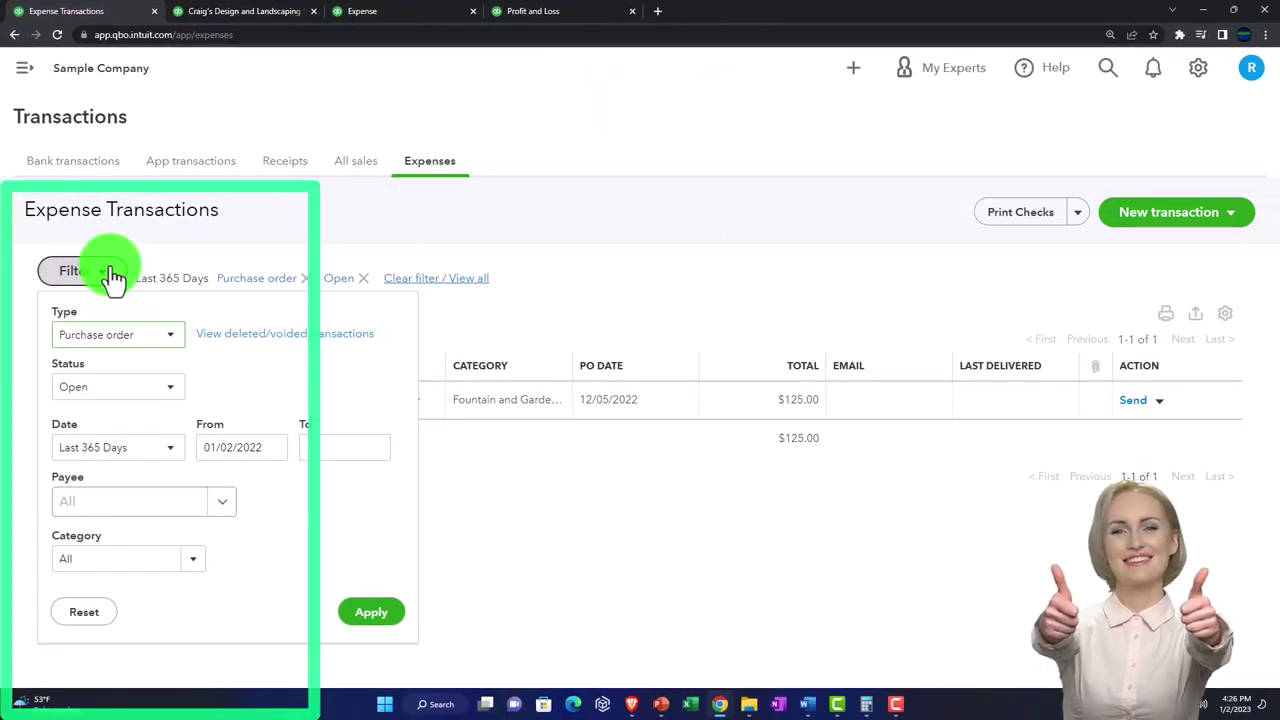
left_click(113, 274)
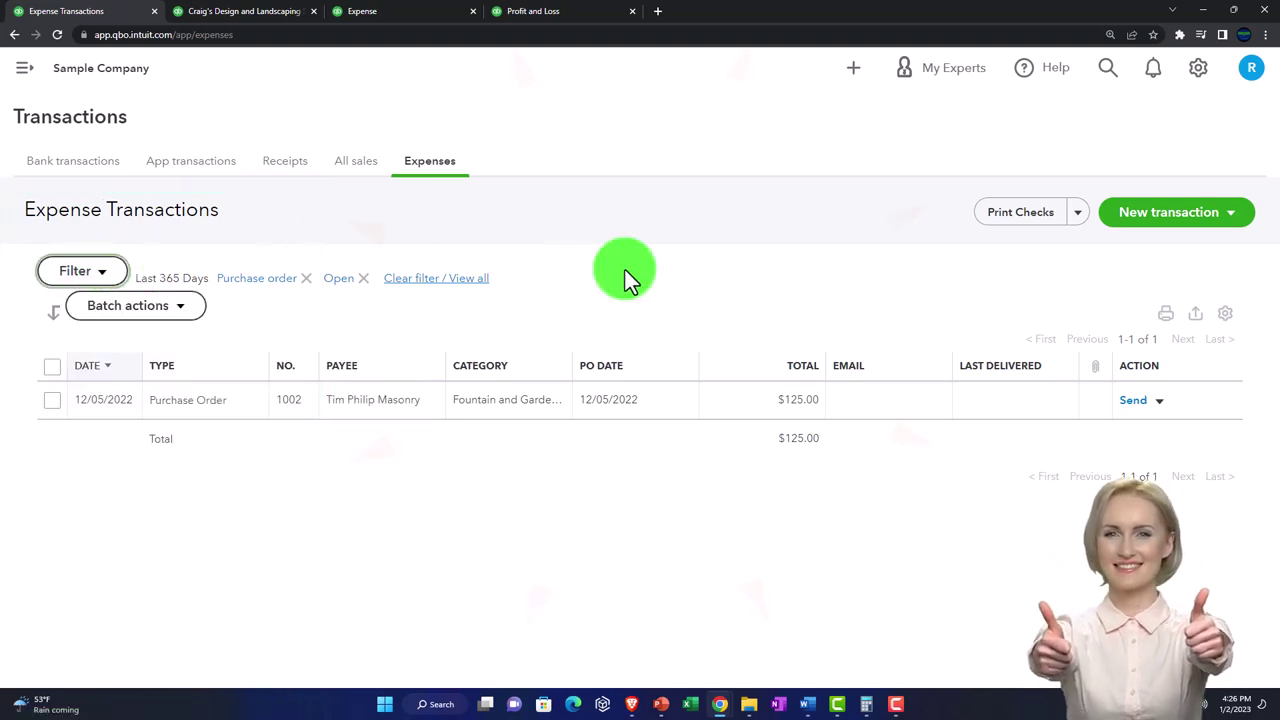